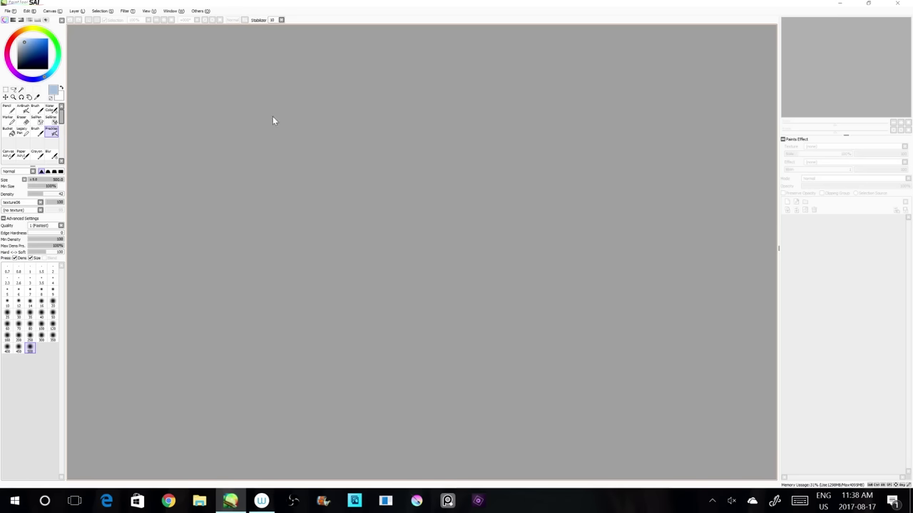
# - Create a new canvas from the A4 - 350ppi (ISO) preset, keeping the default name and dimensions
pyautogui.click(8, 11)
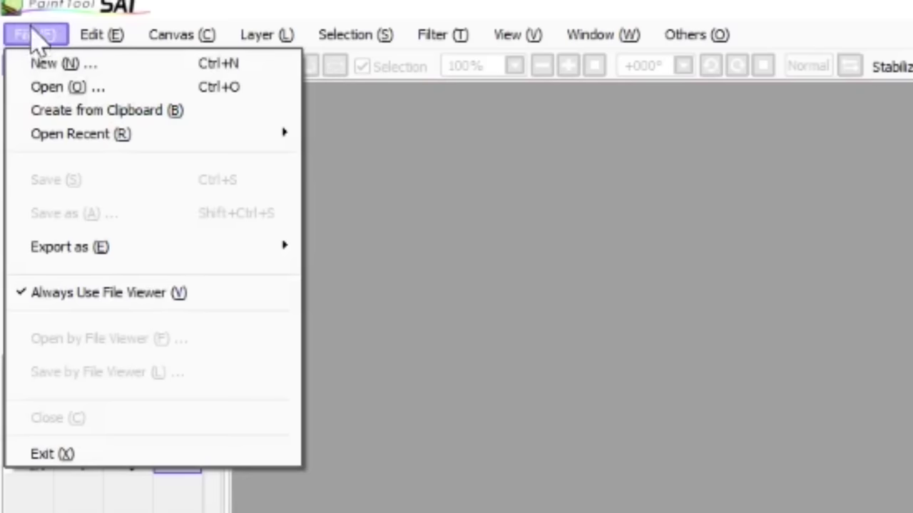
pyautogui.click(71, 67)
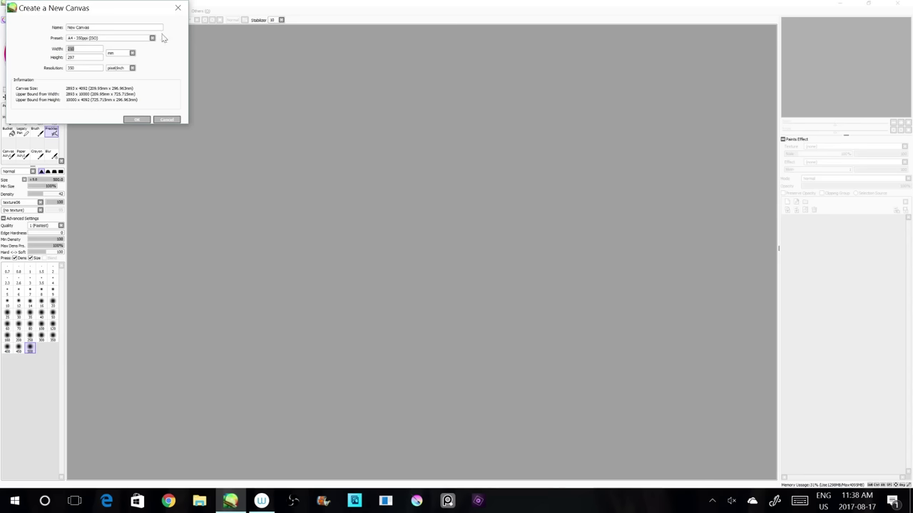
pyautogui.moveTo(138, 24); pyautogui.dragTo(402, 106)
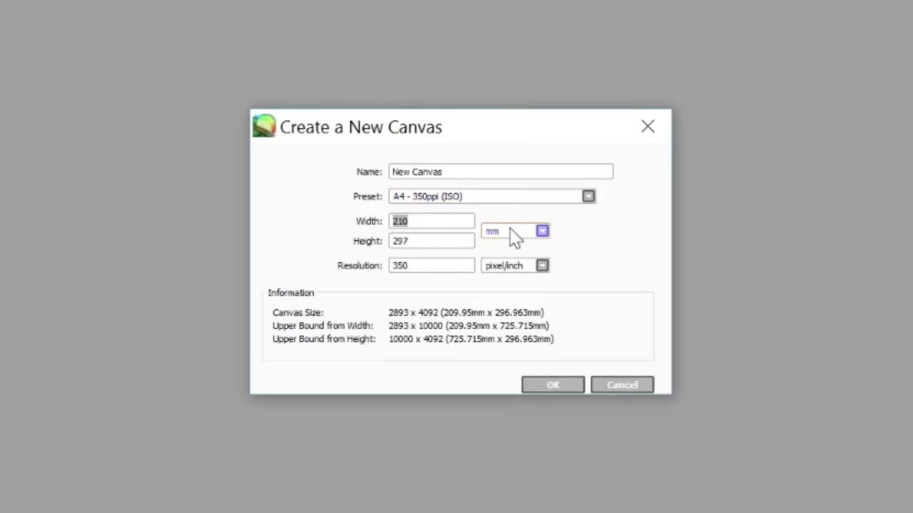
pyautogui.click(510, 200)
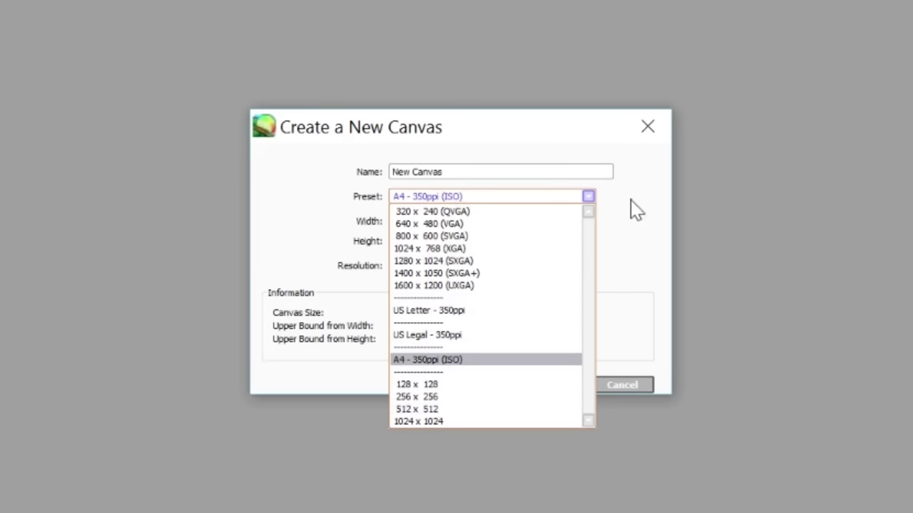
pyautogui.click(661, 212)
pyautogui.click(499, 196)
pyautogui.click(402, 366)
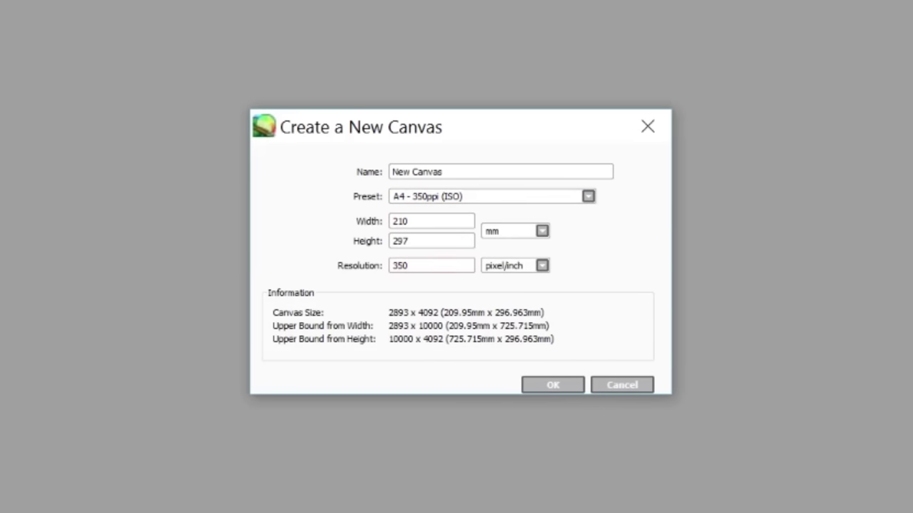
pyautogui.moveTo(409, 265); pyautogui.dragTo(385, 265)
pyautogui.click(408, 265)
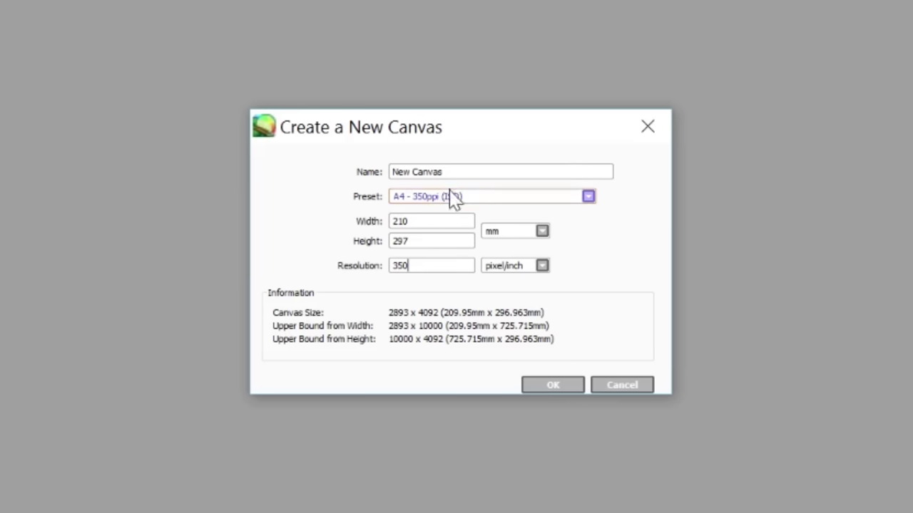
pyautogui.doubleClick(449, 172)
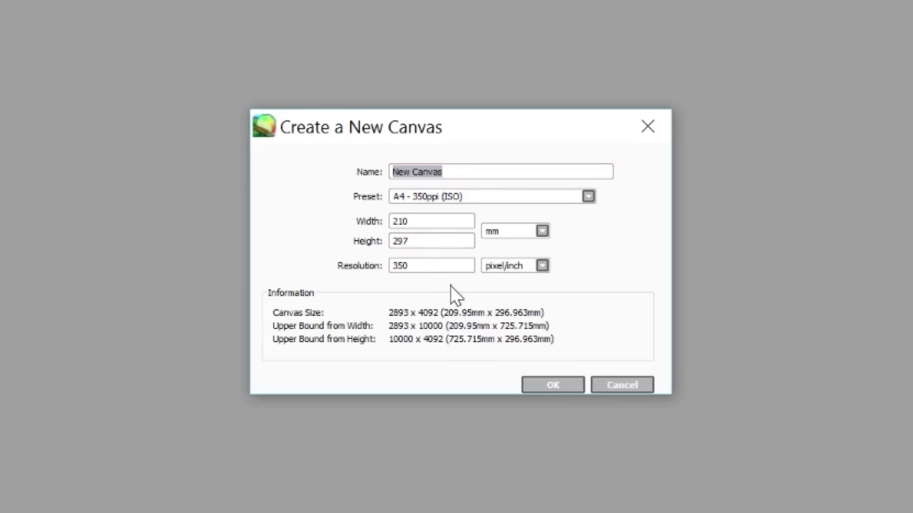
pyautogui.click(551, 385)
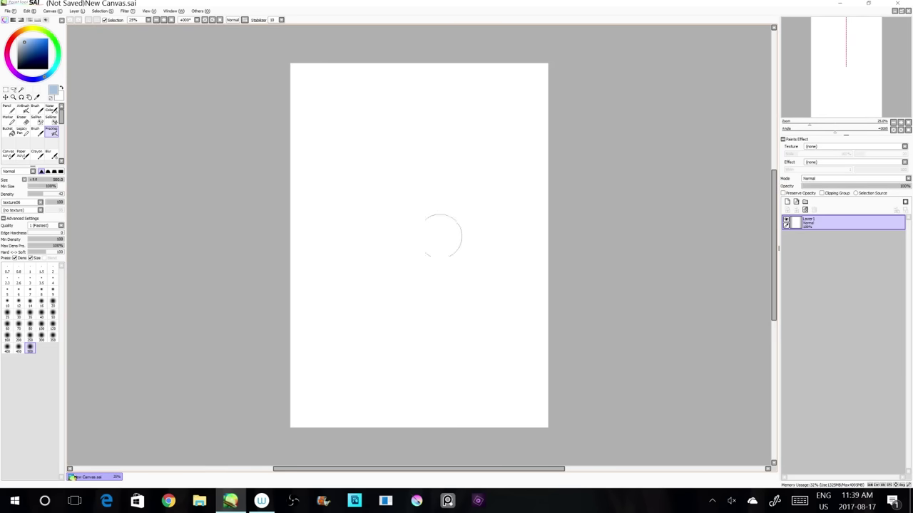
# - Switch to the Pencil tool, try two freehand strokes on the canvas and undo them
pyautogui.press('n')
pyautogui.moveTo(417, 111)
pyautogui.mouseDown()
pyautogui.moveTo(490, 206)
pyautogui.moveTo(400, 249)
pyautogui.moveTo(375, 282)
pyautogui.mouseUp()
pyautogui.moveTo(390, 321)
pyautogui.mouseDown()
pyautogui.moveTo(430, 321)
pyautogui.moveTo(335, 265)
pyautogui.moveTo(336, 226)
pyautogui.mouseUp()
pyautogui.hotkey('ctrl', 'z')
pyautogui.hotkey('ctrl', 'z')
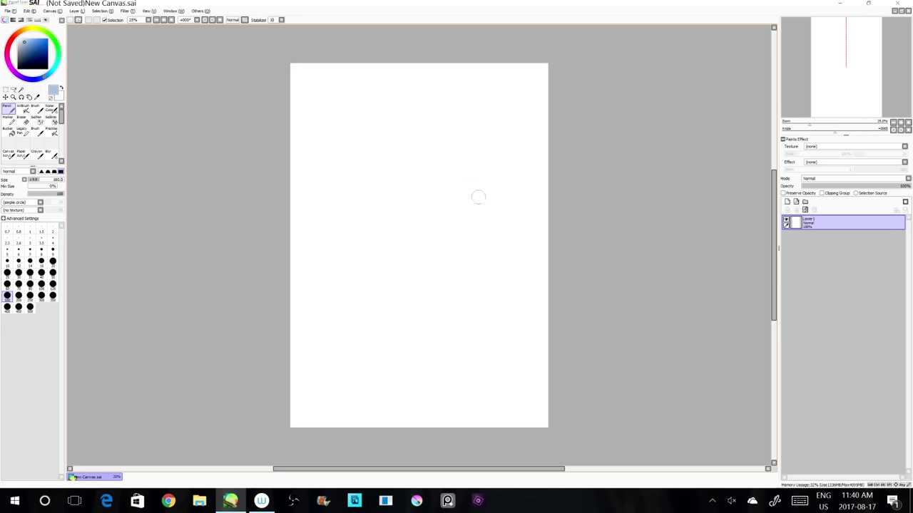
# - Draw a blue zigzag and a rounded loop with the Pencil as tests, and undo all the strokes
pyautogui.moveTo(490, 218)
pyautogui.mouseDown()
pyautogui.moveTo(435, 160)
pyautogui.moveTo(385, 207)
pyautogui.moveTo(433, 258)
pyautogui.mouseUp()
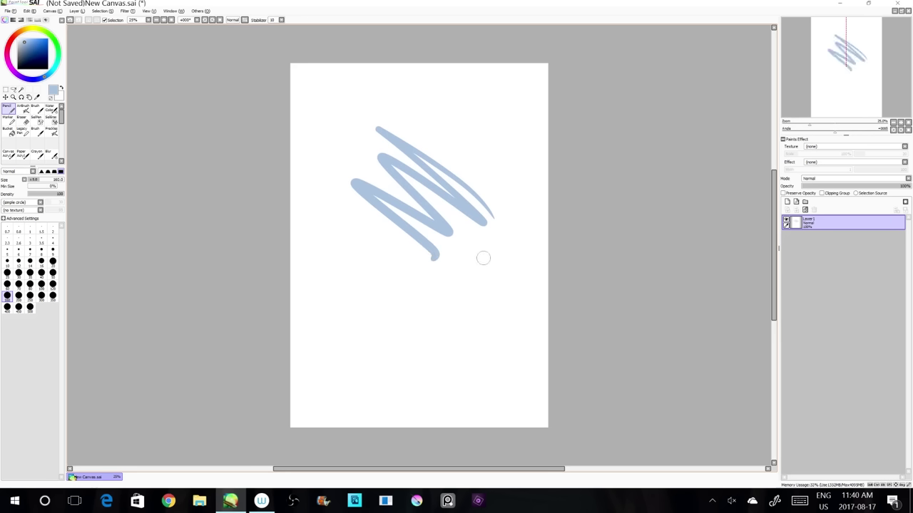
pyautogui.moveTo(410, 314)
pyautogui.mouseDown()
pyautogui.moveTo(372, 290)
pyautogui.moveTo(344, 351)
pyautogui.moveTo(379, 374)
pyautogui.moveTo(404, 350)
pyautogui.moveTo(396, 303)
pyautogui.mouseUp()
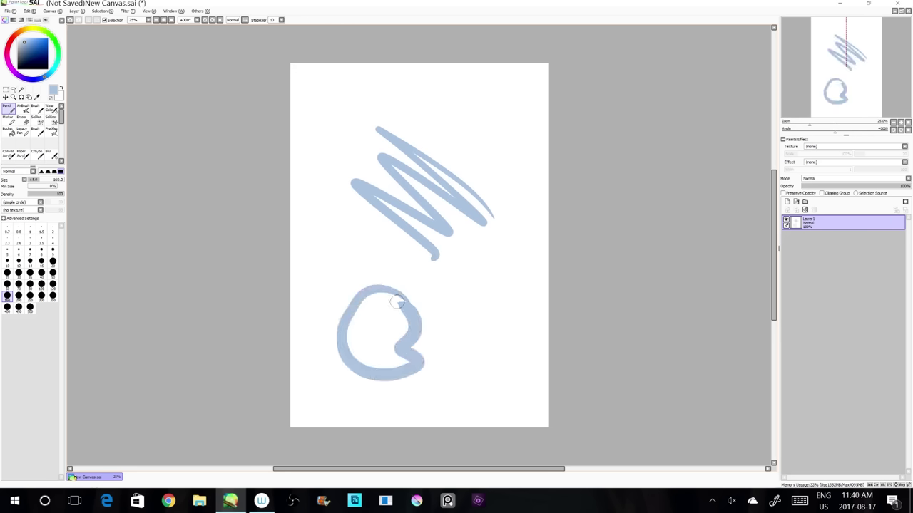
pyautogui.hotkey('ctrl', 'z')
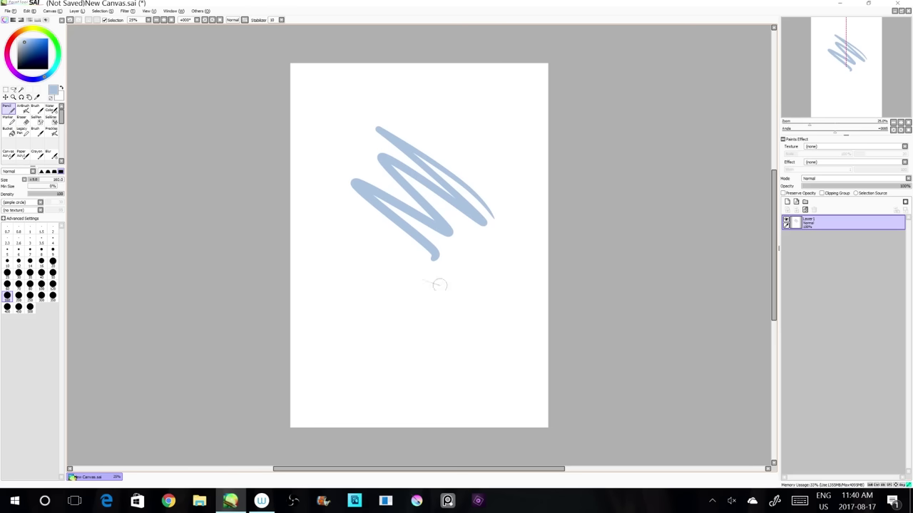
pyautogui.moveTo(431, 251)
pyautogui.mouseDown()
pyautogui.moveTo(467, 288)
pyautogui.moveTo(419, 272)
pyautogui.moveTo(492, 305)
pyautogui.moveTo(503, 328)
pyautogui.moveTo(317, 271)
pyautogui.moveTo(486, 314)
pyautogui.moveTo(410, 351)
pyautogui.moveTo(392, 379)
pyautogui.moveTo(366, 372)
pyautogui.mouseUp()
pyautogui.hotkey('ctrl', 'z')
pyautogui.hotkey('ctrl', 'z')
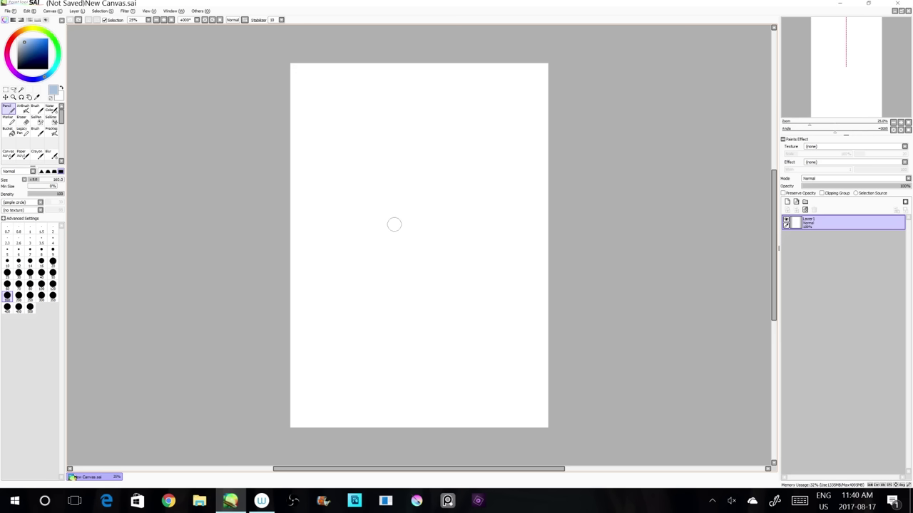
# - Increase the Pencil brush size to 500
pyautogui.press(']')
pyautogui.press(']')
pyautogui.press(']')
pyautogui.press(']')
pyautogui.press(']')
pyautogui.press(']')
pyautogui.press(']')
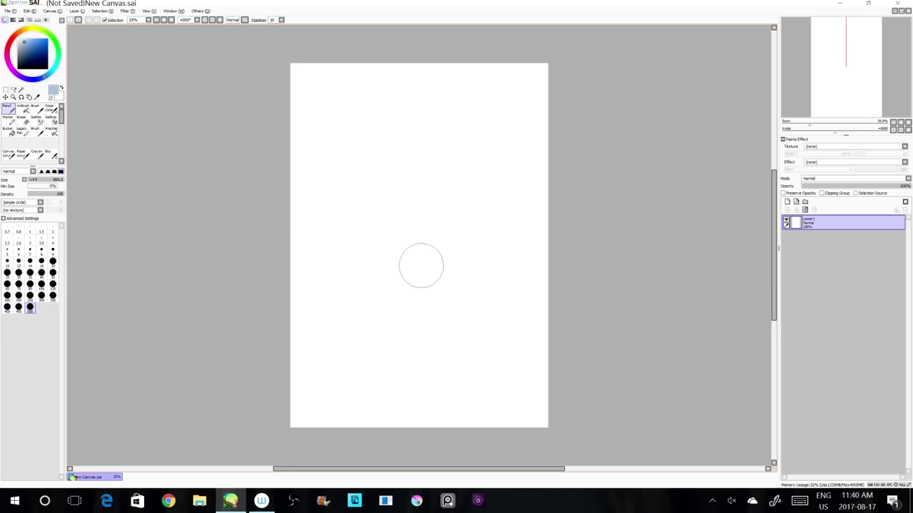
# - Reduce the Pencil brush size to 80
pyautogui.press('[')
pyautogui.press('[')
pyautogui.press('[')
pyautogui.press('[')
pyautogui.press('[')
pyautogui.press('[')
pyautogui.press('[')
pyautogui.press('[')
pyautogui.press('[')
pyautogui.press('[')
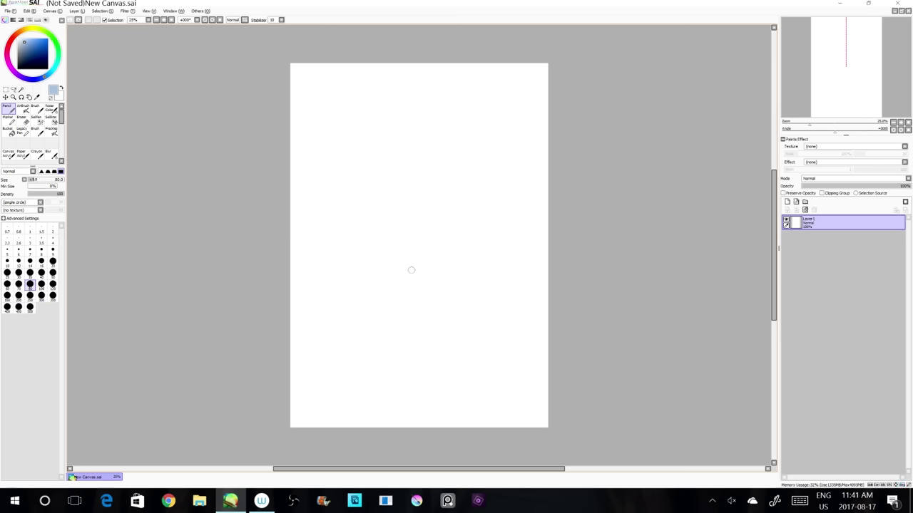
# - Set the Pencil brush size to 300 and draw an open loop in the middle of the canvas
pyautogui.press(']')
pyautogui.press(']')
pyautogui.press(']')
pyautogui.press(']')
pyautogui.press(']')
pyautogui.press(']')
pyautogui.press(']')
pyautogui.press(']')
pyautogui.press(']')
pyautogui.press(']')
pyautogui.press('[')
pyautogui.press('[')
pyautogui.press('[')
pyautogui.press('[')
pyautogui.press('[')
pyautogui.press('[')
pyautogui.press('[')
pyautogui.press(']')
pyautogui.moveTo(462, 273)
pyautogui.mouseDown()
pyautogui.moveTo(392, 301)
pyautogui.moveTo(372, 256)
pyautogui.moveTo(376, 232)
pyautogui.moveTo(416, 204)
pyautogui.moveTo(475, 249)
pyautogui.mouseUp()
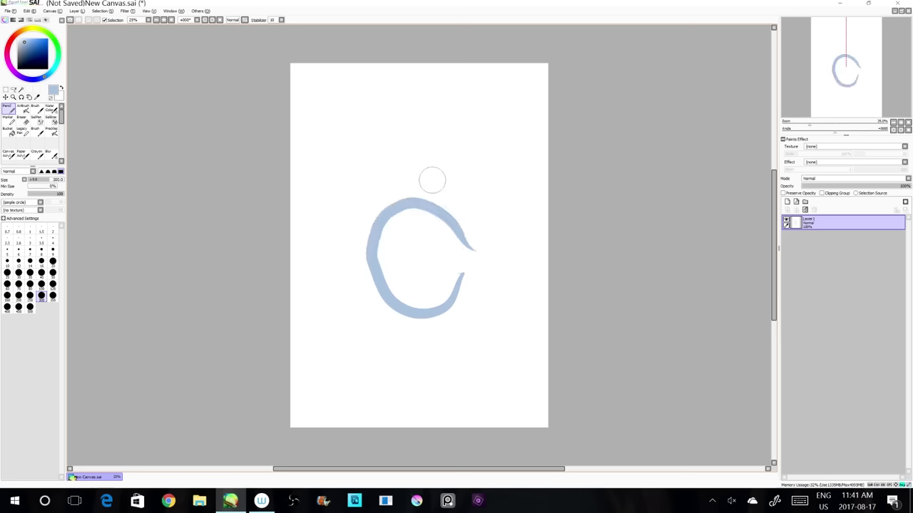
# - Enlarge the brush further and draw a thick curved stroke arching around the open loop
pyautogui.press(']')
pyautogui.press(']')
pyautogui.press(']')
pyautogui.press(']')
pyautogui.moveTo(362, 122)
pyautogui.mouseDown()
pyautogui.moveTo(513, 201)
pyautogui.moveTo(519, 353)
pyautogui.mouseUp()
# - Draw another stroke below the loop at brush size 200 and undo all the test strokes
pyautogui.press('[')
pyautogui.press('[')
pyautogui.press('[')
pyautogui.press('[')
pyautogui.press('[')
pyautogui.press('[')
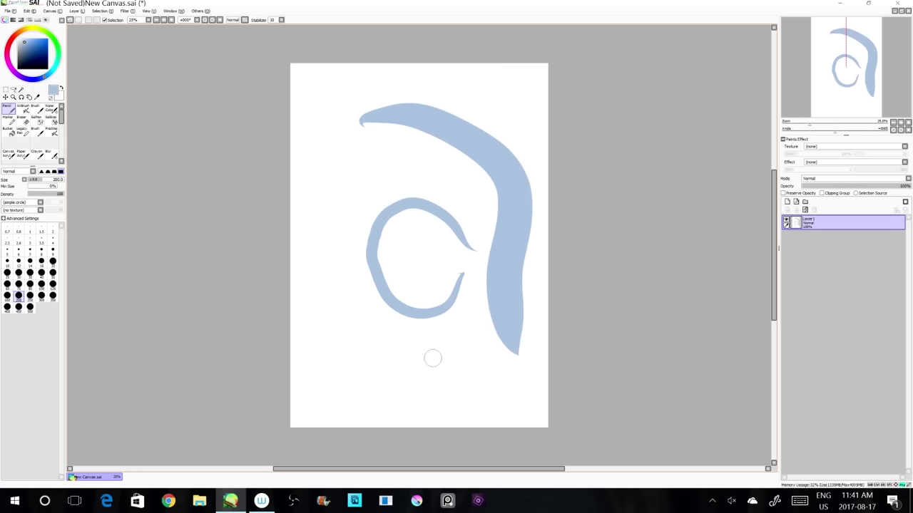
pyautogui.moveTo(471, 372)
pyautogui.mouseDown()
pyautogui.moveTo(358, 304)
pyautogui.moveTo(323, 341)
pyautogui.moveTo(447, 359)
pyautogui.moveTo(383, 390)
pyautogui.mouseUp()
pyautogui.hotkey('ctrl', 'z')
pyautogui.hotkey('ctrl', 'z')
pyautogui.hotkey('ctrl', 'z')
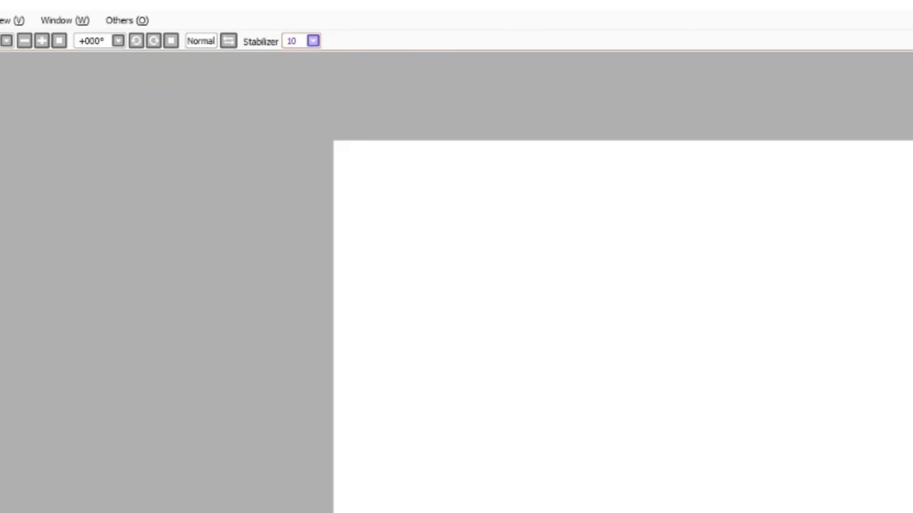
# - Set the Stabilizer to 0 and draw a zigzag test stroke in the upper part of the canvas
pyautogui.click(280, 19)
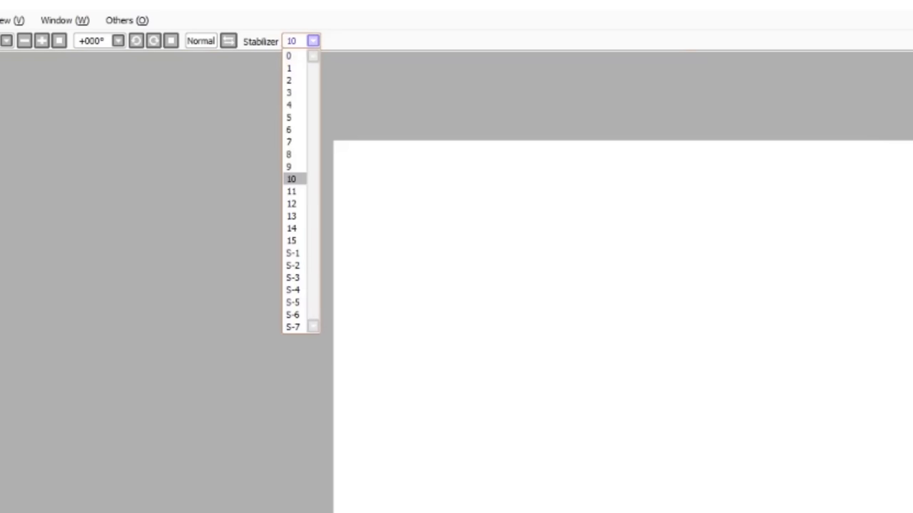
pyautogui.click(312, 41)
pyautogui.click(312, 41)
pyautogui.click(289, 56)
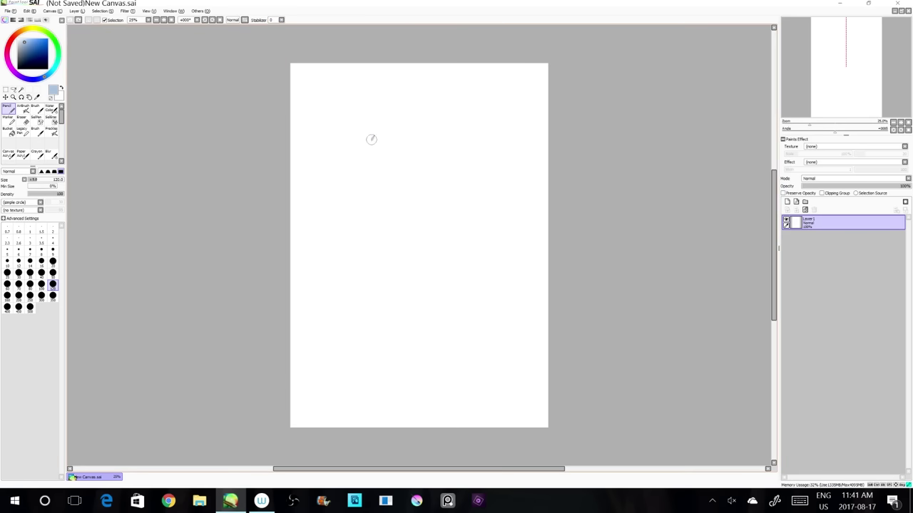
pyautogui.moveTo(371, 138)
pyautogui.mouseDown()
pyautogui.moveTo(337, 267)
pyautogui.moveTo(417, 117)
pyautogui.moveTo(387, 255)
pyautogui.moveTo(432, 141)
pyautogui.mouseUp()
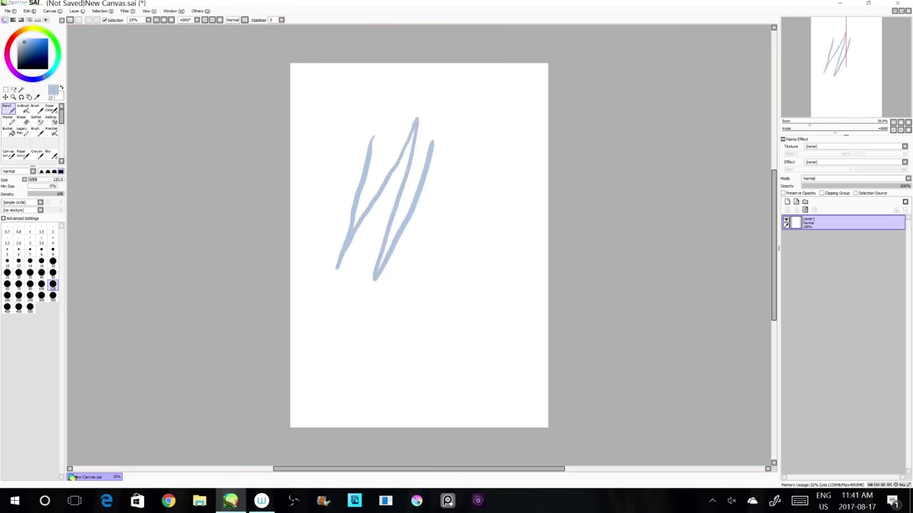
# - Set the Stabilizer to S-7 and draw a long curve with loops around the zigzag
pyautogui.click(273, 19)
pyautogui.click(274, 90)
pyautogui.moveTo(345, 105)
pyautogui.mouseDown()
pyautogui.moveTo(349, 320)
pyautogui.moveTo(507, 306)
pyautogui.moveTo(421, 315)
pyautogui.moveTo(459, 261)
pyautogui.moveTo(485, 135)
pyautogui.mouseUp()
# - Set the Stabilizer to S-4 and draw three more freehand strokes across the canvas
pyautogui.click(273, 20)
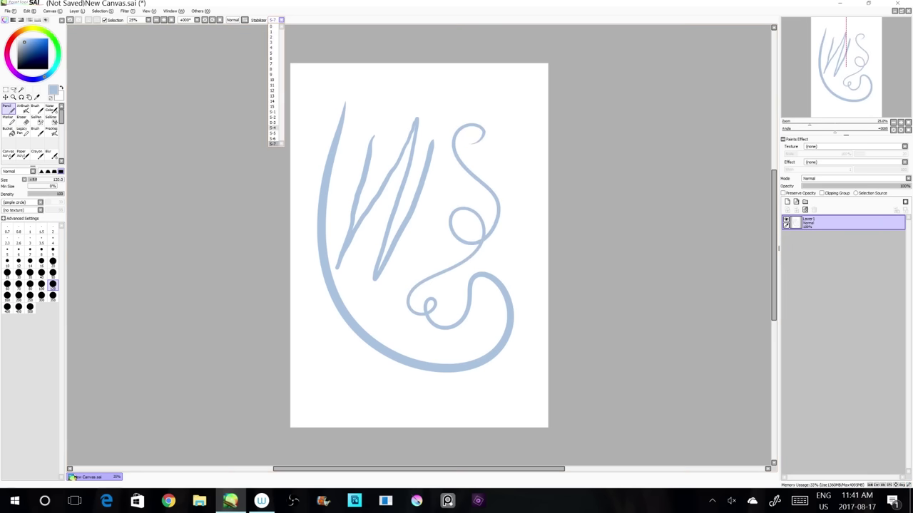
pyautogui.click(273, 129)
pyautogui.click(273, 19)
pyautogui.click(271, 126)
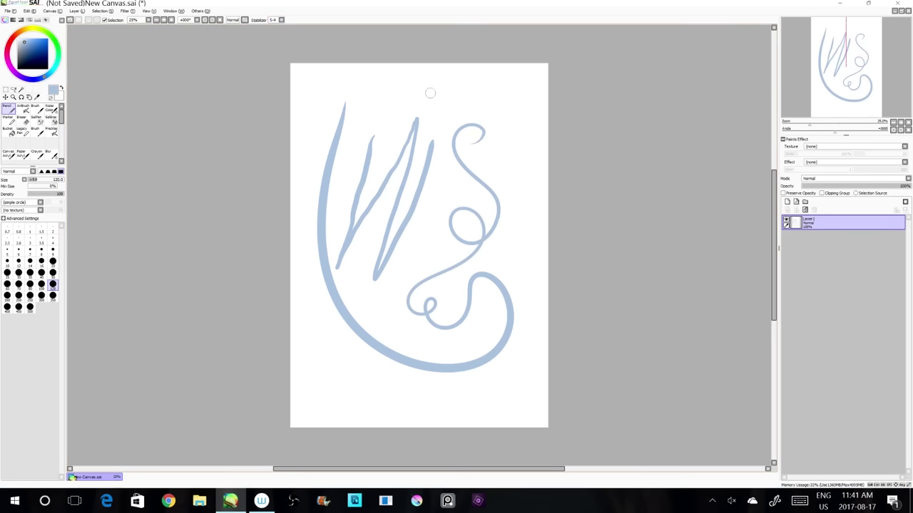
pyautogui.moveTo(430, 92)
pyautogui.mouseDown()
pyautogui.moveTo(428, 228)
pyautogui.moveTo(413, 269)
pyautogui.moveTo(354, 341)
pyautogui.moveTo(373, 383)
pyautogui.moveTo(415, 372)
pyautogui.moveTo(402, 345)
pyautogui.moveTo(362, 387)
pyautogui.moveTo(338, 348)
pyautogui.moveTo(372, 326)
pyautogui.moveTo(456, 370)
pyautogui.moveTo(510, 350)
pyautogui.moveTo(544, 283)
pyautogui.moveTo(532, 217)
pyautogui.moveTo(481, 191)
pyautogui.moveTo(431, 263)
pyautogui.moveTo(362, 332)
pyautogui.moveTo(385, 254)
pyautogui.moveTo(483, 198)
pyautogui.moveTo(500, 123)
pyautogui.moveTo(427, 125)
pyautogui.moveTo(497, 404)
pyautogui.mouseUp()
pyautogui.moveTo(526, 362)
pyautogui.mouseDown()
pyautogui.moveTo(457, 379)
pyautogui.moveTo(438, 283)
pyautogui.moveTo(373, 220)
pyautogui.moveTo(351, 316)
pyautogui.mouseUp()
pyautogui.moveTo(336, 175)
pyautogui.mouseDown()
pyautogui.moveTo(481, 158)
pyautogui.moveTo(456, 245)
pyautogui.moveTo(477, 228)
pyautogui.moveTo(380, 213)
pyautogui.moveTo(365, 159)
pyautogui.moveTo(468, 228)
pyautogui.moveTo(485, 319)
pyautogui.moveTo(360, 338)
pyautogui.moveTo(385, 396)
pyautogui.moveTo(417, 367)
pyautogui.mouseUp()
# - Undo all the stabilizer test strokes to clear the canvas
pyautogui.hotkey('ctrl', 'z')
pyautogui.hotkey('ctrl', 'z')
pyautogui.hotkey('ctrl', 'z')
pyautogui.hotkey('ctrl', 'z')
pyautogui.hotkey('ctrl', 'z')
pyautogui.hotkey('ctrl', 'z')
pyautogui.hotkey('ctrl', 'z')
pyautogui.hotkey('ctrl', 'z')
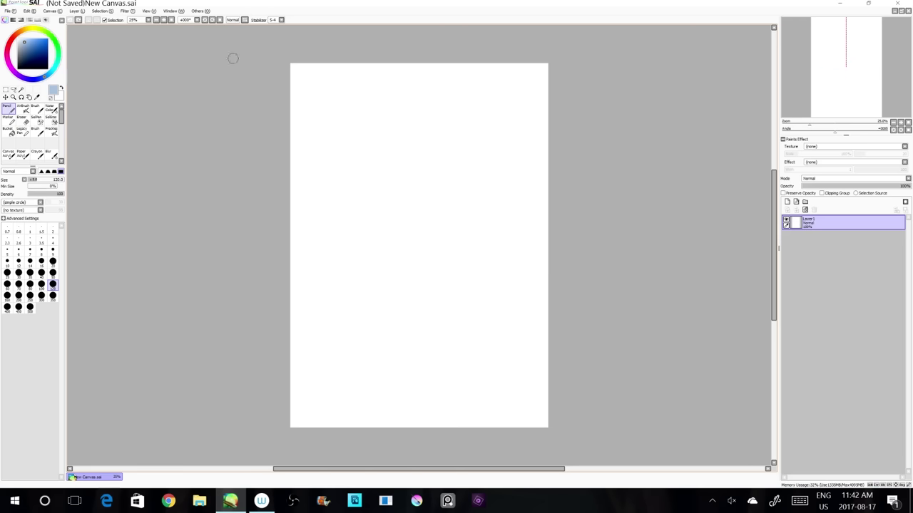
# - Set the Stabilizer to 15, draw one test stroke and undo it
pyautogui.click(281, 20)
pyautogui.click(271, 106)
pyautogui.moveTo(459, 165)
pyautogui.mouseDown()
pyautogui.moveTo(379, 196)
pyautogui.moveTo(370, 148)
pyautogui.moveTo(368, 184)
pyautogui.moveTo(372, 114)
pyautogui.moveTo(397, 342)
pyautogui.mouseUp()
pyautogui.hotkey('ctrl', 'z')
# - Set the Stabilizer to 0 and fill the canvas with overlapping freehand curves and loops
pyautogui.click(281, 19)
pyautogui.click(273, 26)
pyautogui.moveTo(427, 239); pyautogui.dragTo(422, 335)
pyautogui.moveTo(459, 246); pyautogui.dragTo(419, 259)
pyautogui.moveTo(500, 314)
pyautogui.mouseDown()
pyautogui.moveTo(418, 354)
pyautogui.moveTo(350, 291)
pyautogui.moveTo(330, 342)
pyautogui.moveTo(337, 389)
pyautogui.mouseUp()
pyautogui.moveTo(366, 200)
pyautogui.mouseDown()
pyautogui.moveTo(480, 249)
pyautogui.moveTo(448, 316)
pyautogui.moveTo(376, 346)
pyautogui.moveTo(374, 362)
pyautogui.moveTo(394, 383)
pyautogui.moveTo(310, 154)
pyautogui.moveTo(460, 214)
pyautogui.moveTo(466, 375)
pyautogui.moveTo(414, 201)
pyautogui.moveTo(424, 139)
pyautogui.mouseUp()
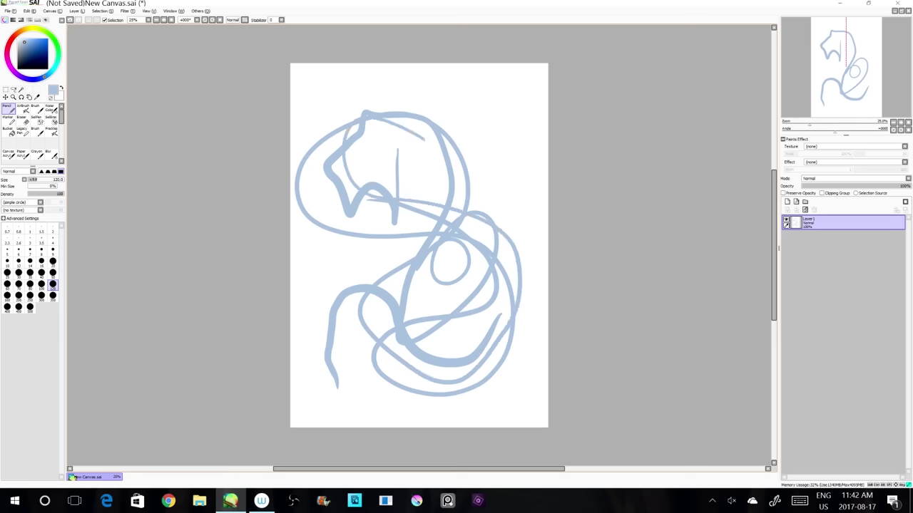
# - Undo all the overlapping curves to leave the canvas blank
pyautogui.hotkey('ctrl', 'z')
pyautogui.hotkey('ctrl', 'z')
pyautogui.hotkey('ctrl', 'z')
pyautogui.hotkey('ctrl', 'z')
pyautogui.hotkey('ctrl', 'z')
pyautogui.hotkey('ctrl', 'z')
pyautogui.hotkey('ctrl', 'z')
pyautogui.hotkey('ctrl', 'z')
pyautogui.hotkey('ctrl', 'z')
pyautogui.hotkey('ctrl', 'z')
pyautogui.hotkey('ctrl', 'z')
pyautogui.hotkey('ctrl', 'z')
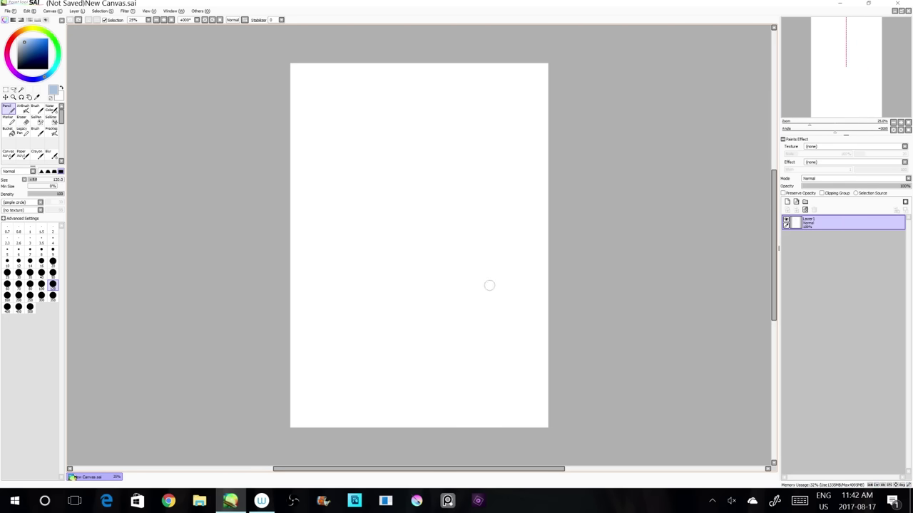
# - Draw and undo one more test stroke, and reduce the Pencil brush size to 70
pyautogui.moveTo(489, 286)
pyautogui.mouseDown()
pyautogui.moveTo(340, 292)
pyautogui.moveTo(363, 224)
pyautogui.mouseUp()
pyautogui.hotkey('ctrl', 'z')
pyautogui.press('[')
pyautogui.press('[')
pyautogui.press('[')
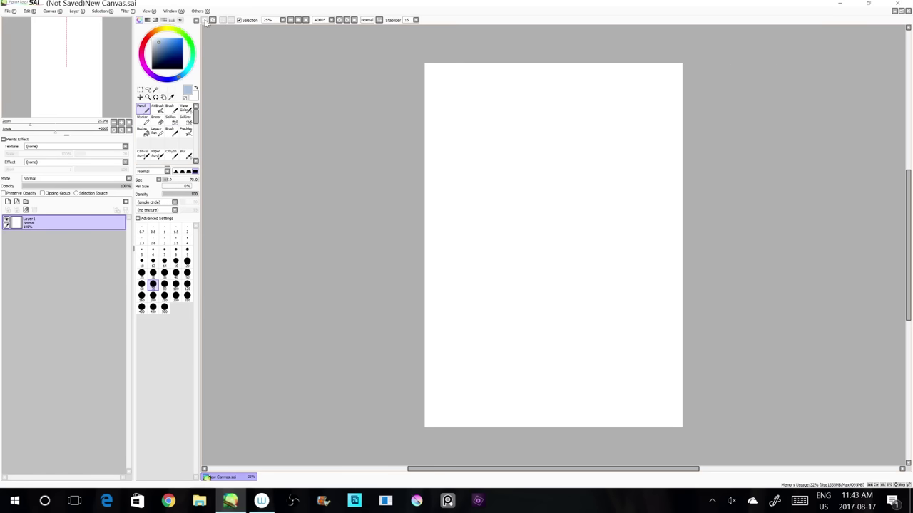
# - Try the color and tool panel on the right, then arrange the layer panel on the right and the color and tool panel on the left
pyautogui.click(175, 11)
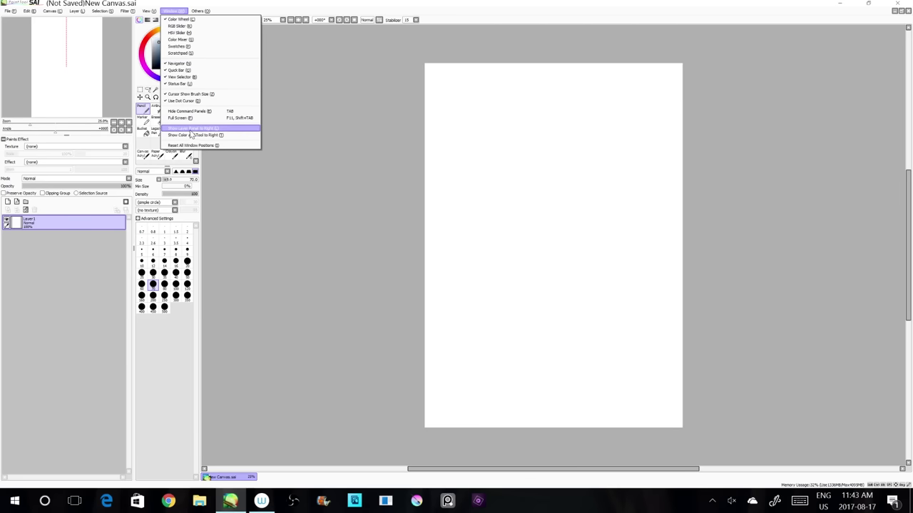
pyautogui.click(191, 129)
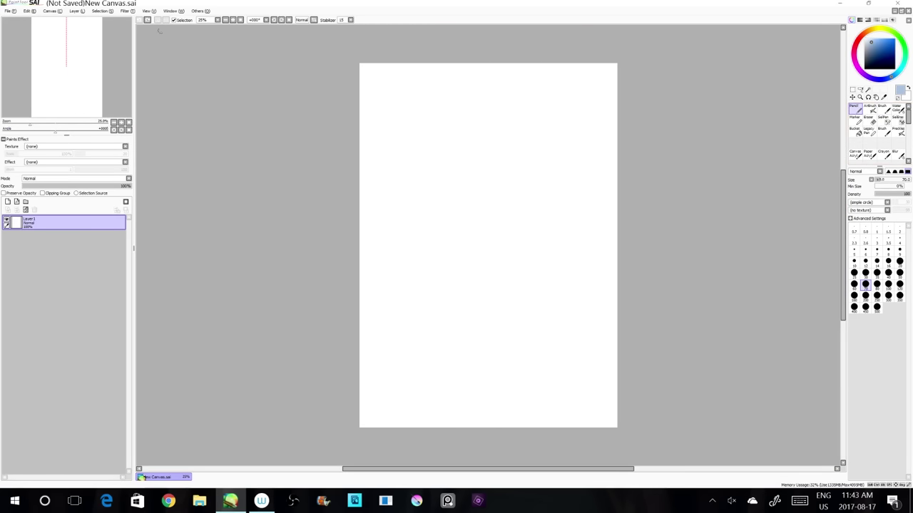
pyautogui.click(173, 10)
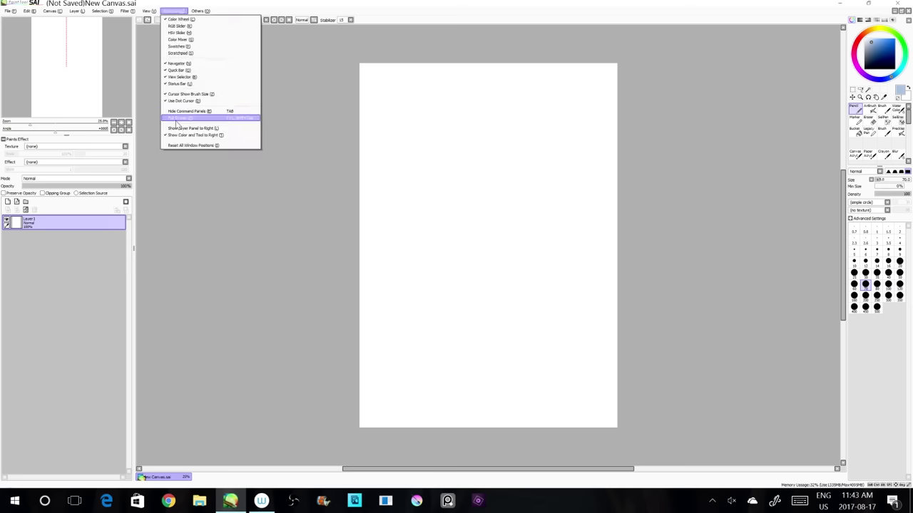
pyautogui.click(187, 127)
pyautogui.click(173, 10)
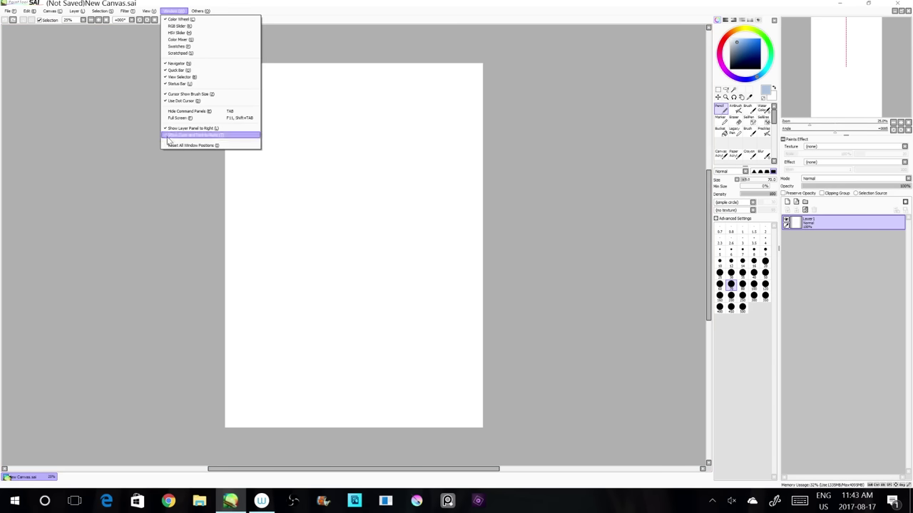
pyautogui.click(167, 135)
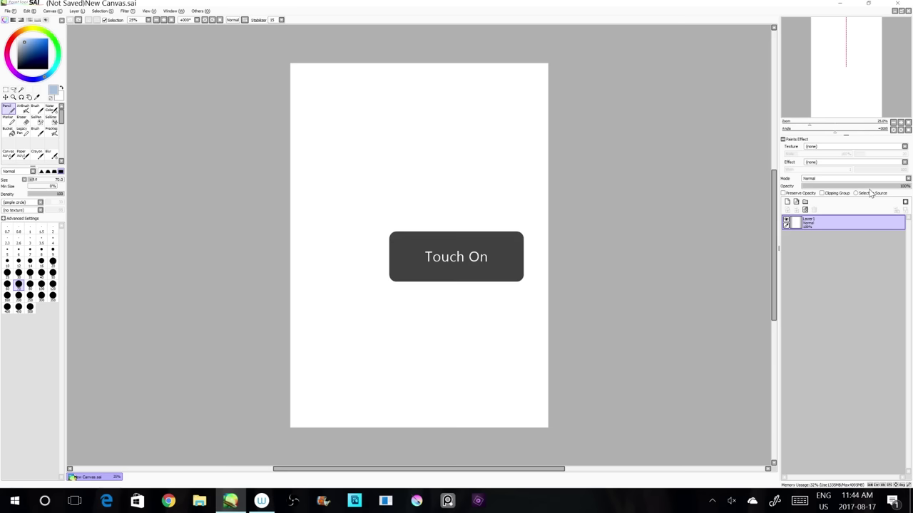
# - Enlarge the navigator preview, slightly narrow the layer panel and make the brush tool list a little taller
pyautogui.moveTo(845, 136)
pyautogui.mouseDown()
pyautogui.moveTo(852, 262)
pyautogui.moveTo(848, 42)
pyautogui.moveTo(845, 203)
pyautogui.moveTo(860, 115)
pyautogui.mouseUp()
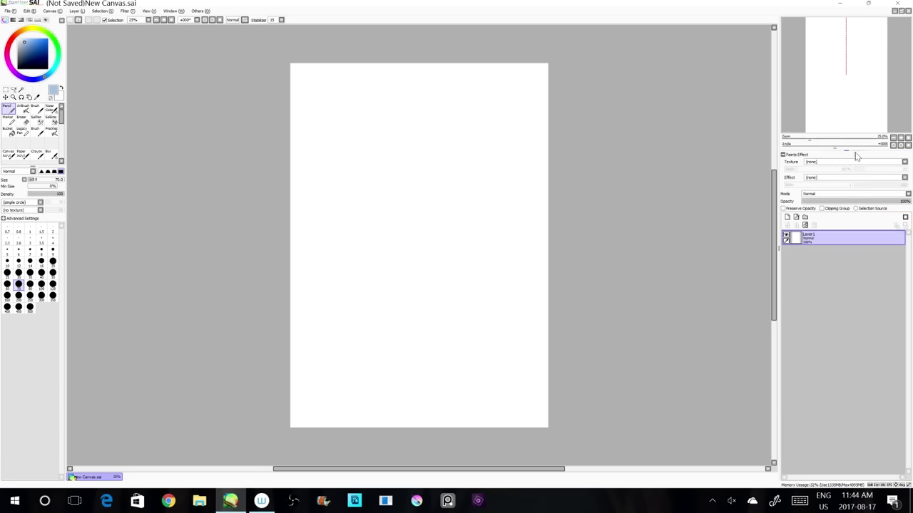
pyautogui.moveTo(778, 247)
pyautogui.mouseDown()
pyautogui.moveTo(863, 246)
pyautogui.moveTo(779, 248)
pyautogui.mouseUp()
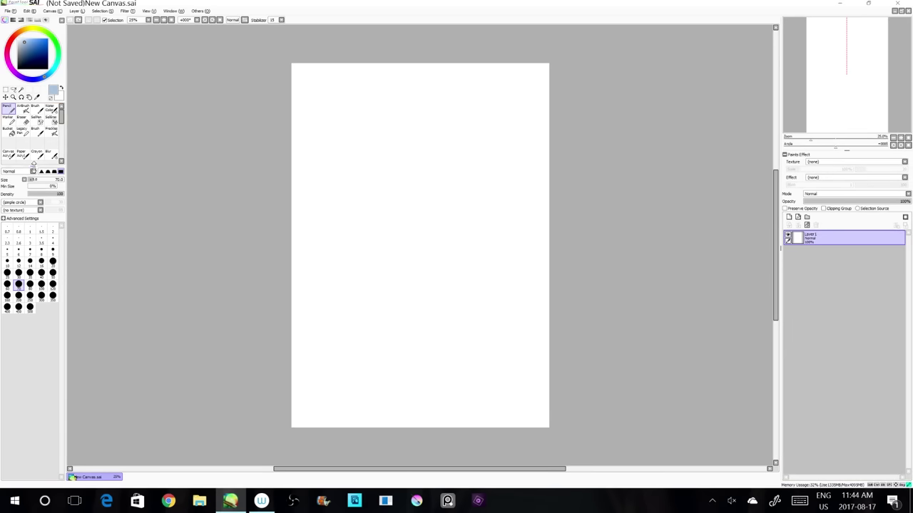
pyautogui.moveTo(33, 166)
pyautogui.mouseDown()
pyautogui.moveTo(34, 319)
pyautogui.moveTo(38, 169)
pyautogui.mouseUp()
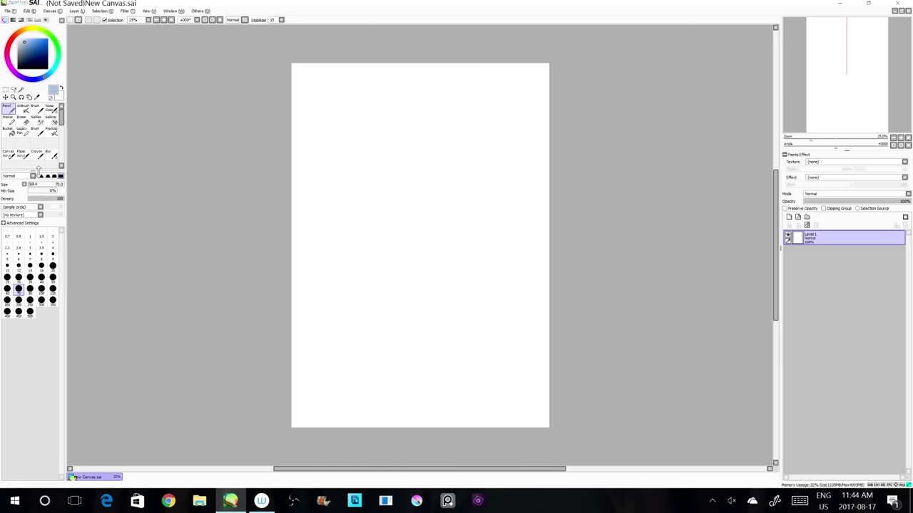
# - Shrink the navigator preview, then open a second view of New Canvas.sai and switch between the two views
pyautogui.moveTo(845, 152); pyautogui.dragTo(849, 41)
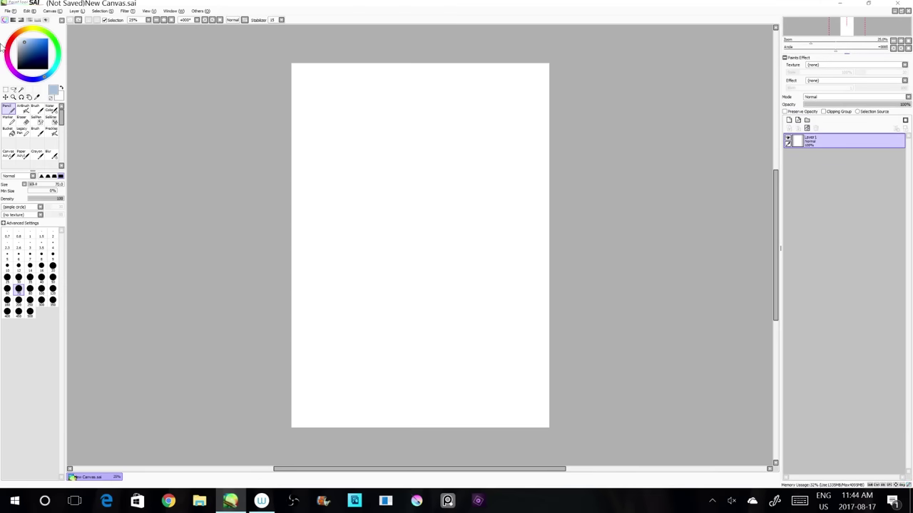
pyautogui.click(148, 11)
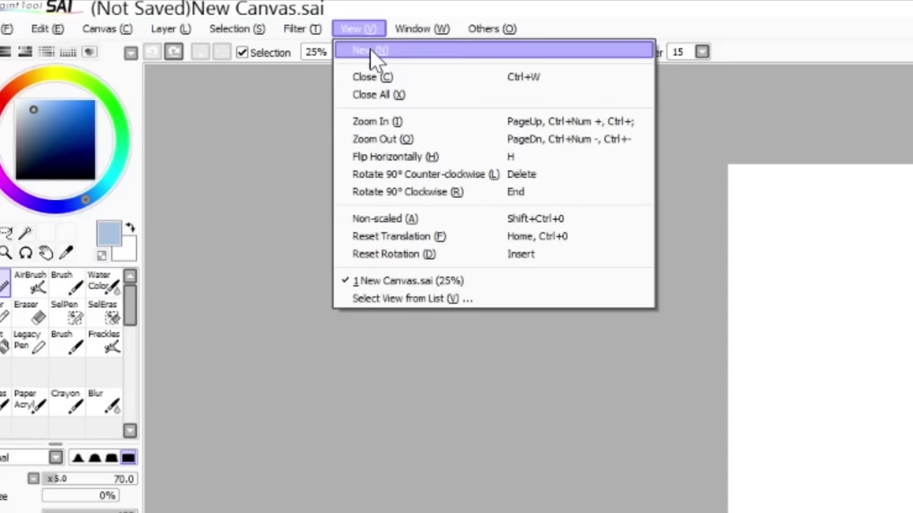
pyautogui.click(369, 50)
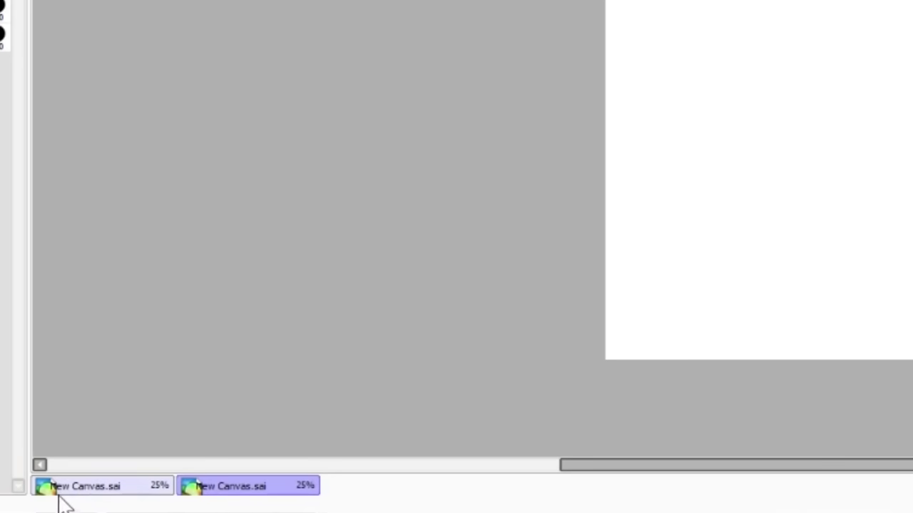
pyautogui.click(79, 482)
pyautogui.click(139, 479)
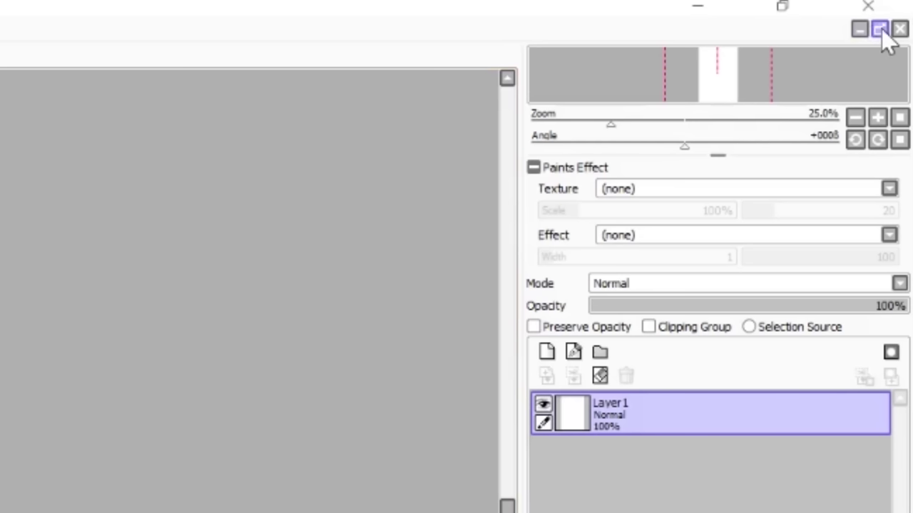
# - Float both canvas views, placing the new one small at 11.84% zoom beside the original, enlarged to fill the remaining workspace
pyautogui.click(881, 30)
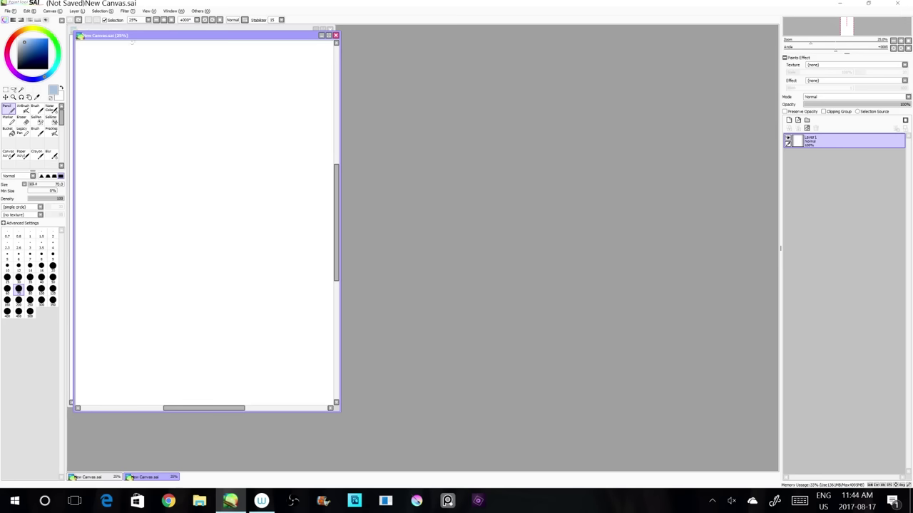
pyautogui.moveTo(130, 36); pyautogui.dragTo(571, 27)
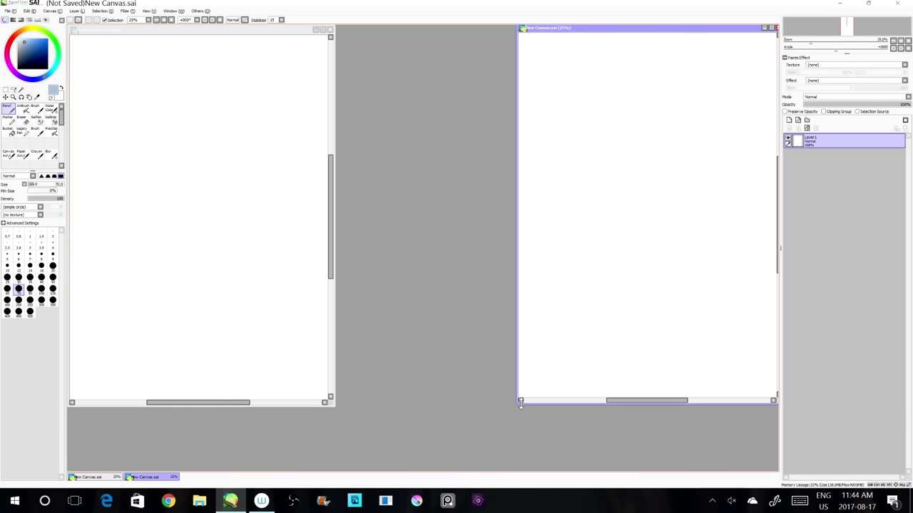
pyautogui.moveTo(520, 405); pyautogui.dragTo(633, 220)
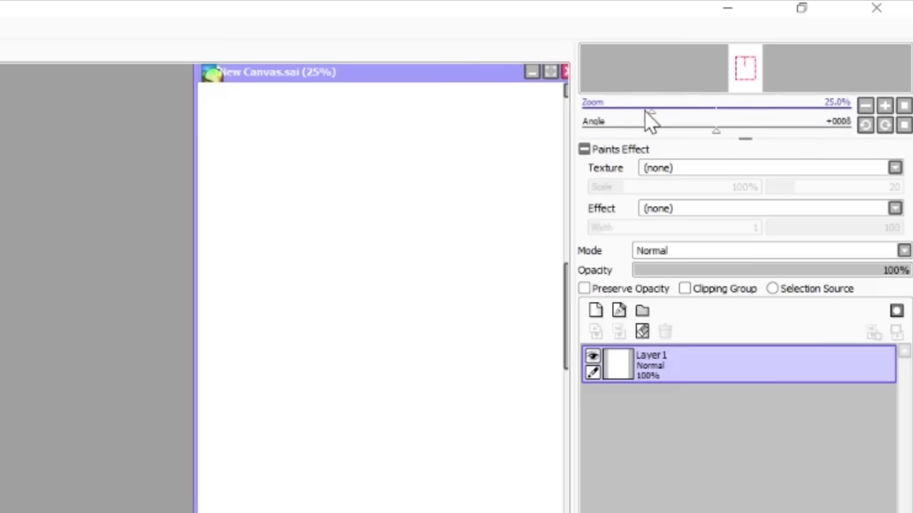
pyautogui.moveTo(808, 42); pyautogui.dragTo(804, 43)
pyautogui.moveTo(634, 113); pyautogui.dragTo(623, 115)
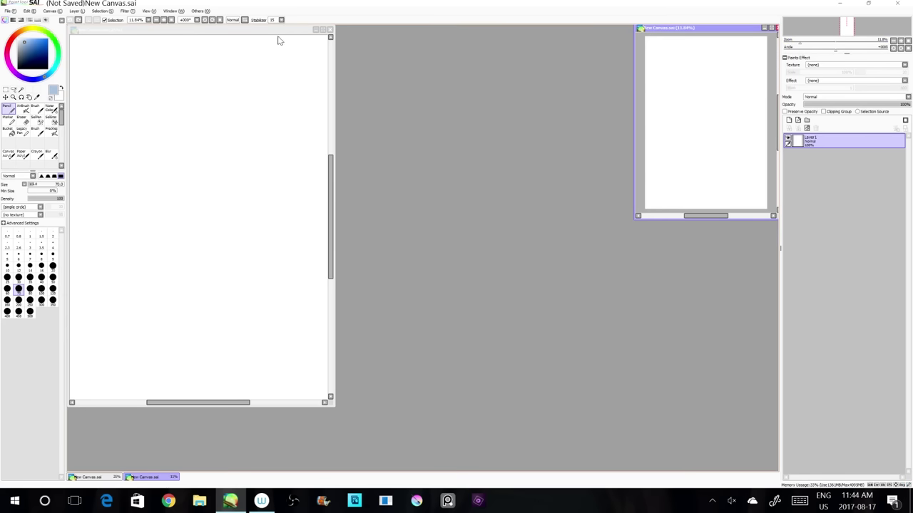
pyautogui.click(280, 40)
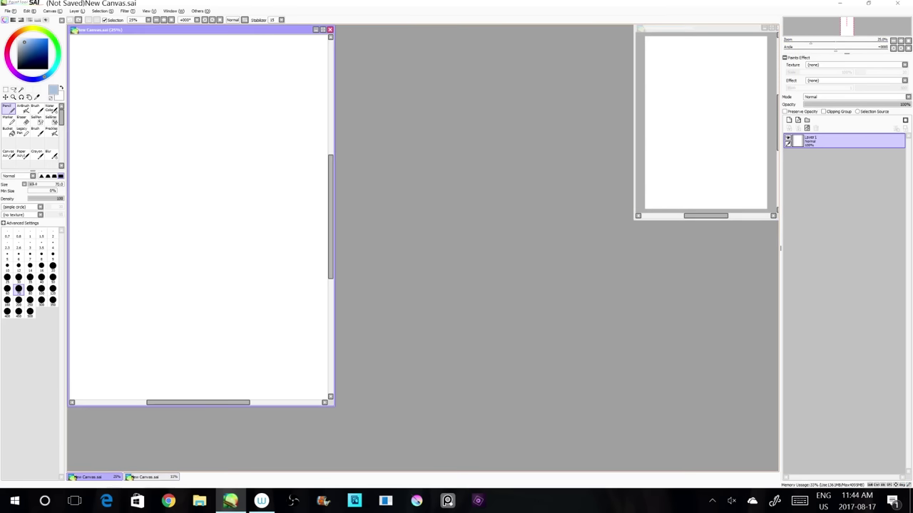
pyautogui.moveTo(332, 403); pyautogui.dragTo(636, 471)
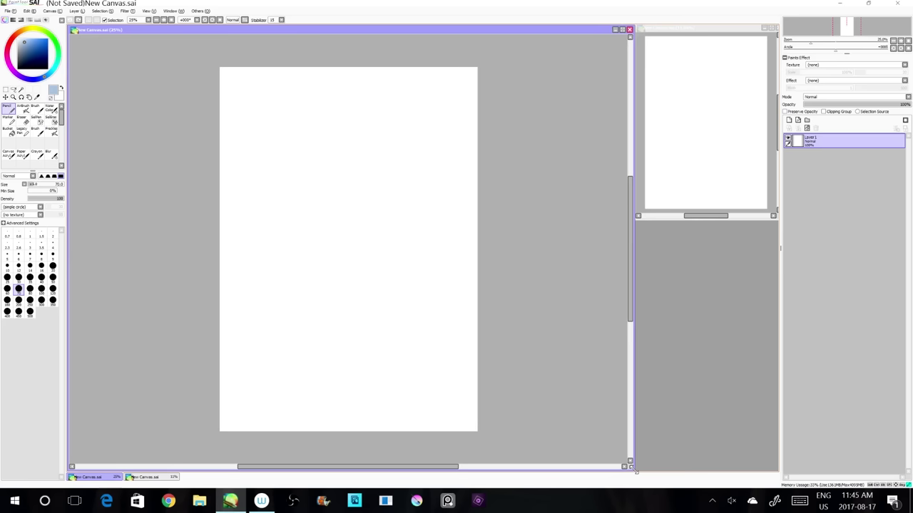
# - Draw a series of large overlapping Pencil test curves across the canvas in the large view
pyautogui.moveTo(380, 150); pyautogui.dragTo(300, 338)
pyautogui.moveTo(443, 197)
pyautogui.mouseDown()
pyautogui.moveTo(273, 168)
pyautogui.moveTo(281, 215)
pyautogui.mouseUp()
pyautogui.moveTo(385, 202)
pyautogui.mouseDown()
pyautogui.moveTo(402, 203)
pyautogui.moveTo(267, 338)
pyautogui.mouseUp()
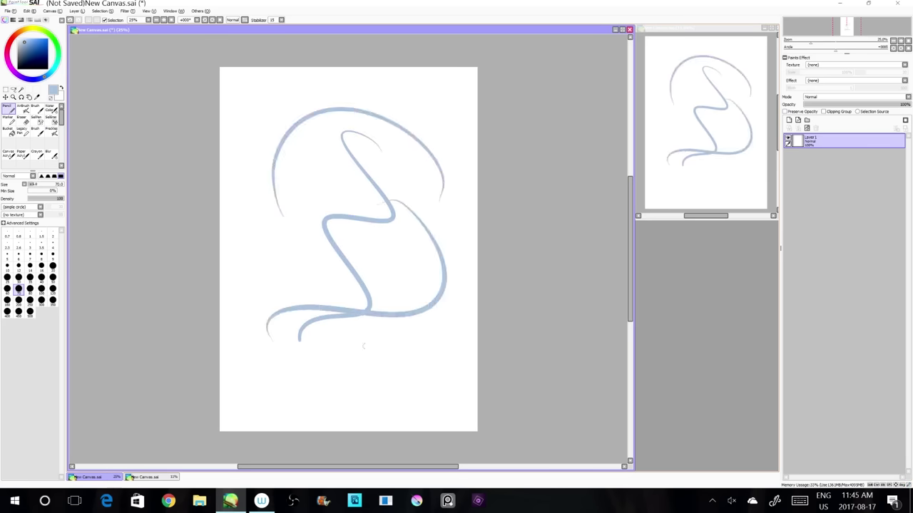
pyautogui.moveTo(428, 358); pyautogui.dragTo(240, 207)
pyautogui.moveTo(300, 204); pyautogui.dragTo(495, 336)
pyautogui.moveTo(369, 374); pyautogui.dragTo(385, 309)
pyautogui.moveTo(339, 149); pyautogui.dragTo(387, 308)
pyautogui.moveTo(252, 90); pyautogui.dragTo(330, 383)
pyautogui.moveTo(448, 87); pyautogui.dragTo(379, 367)
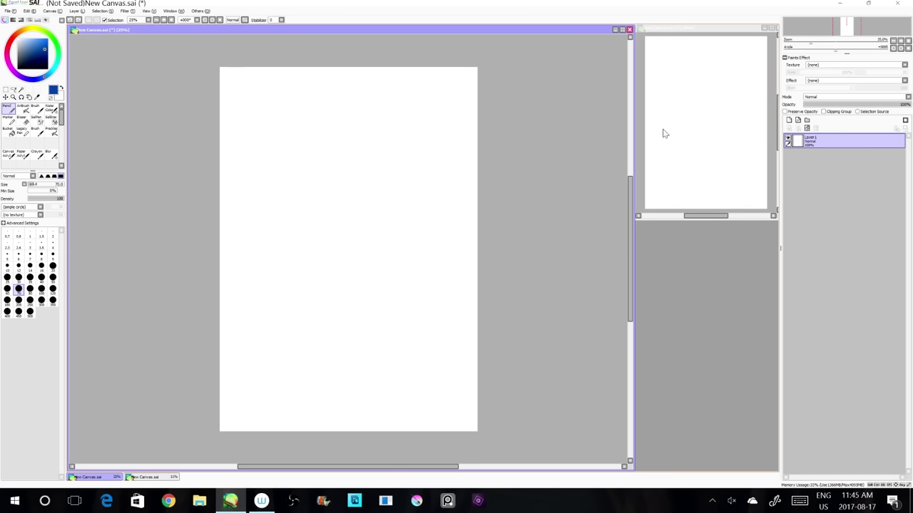
# - Draw a looping blue Pencil stroke in the zoomed-in large view, then undo it with the view at 28.39% zoom
pyautogui.click(711, 36)
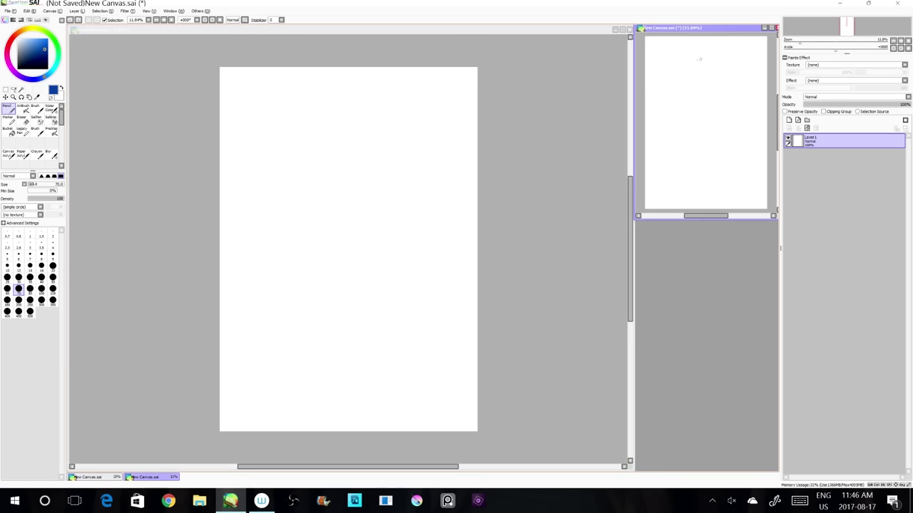
pyautogui.click(338, 32)
pyautogui.moveTo(812, 45); pyautogui.dragTo(841, 49)
pyautogui.moveTo(381, 129)
pyautogui.mouseDown()
pyautogui.moveTo(447, 249)
pyautogui.moveTo(278, 255)
pyautogui.mouseUp()
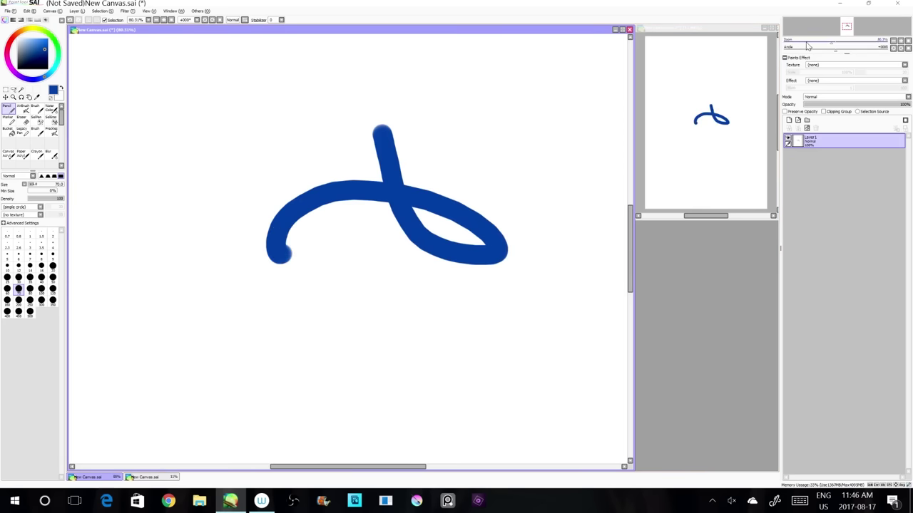
pyautogui.moveTo(807, 45); pyautogui.dragTo(814, 47)
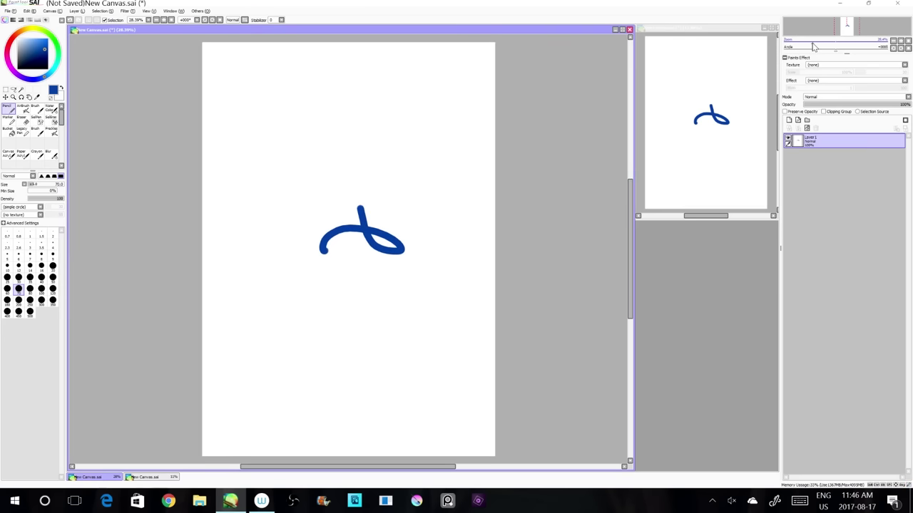
pyautogui.hotkey('ctrl', 'z')
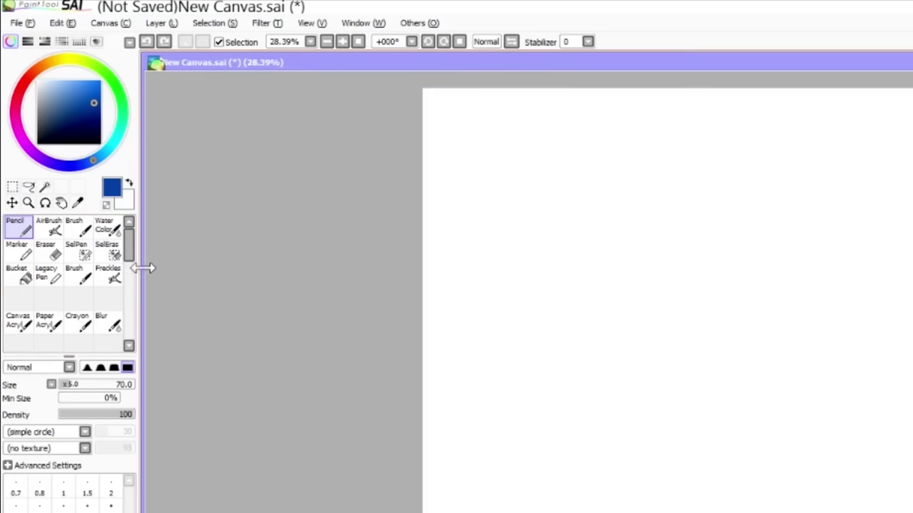
# - Slightly widen the color and tool panel and show the RGB and HSV sliders along with the color wheel
pyautogui.moveTo(142, 266); pyautogui.dragTo(149, 265)
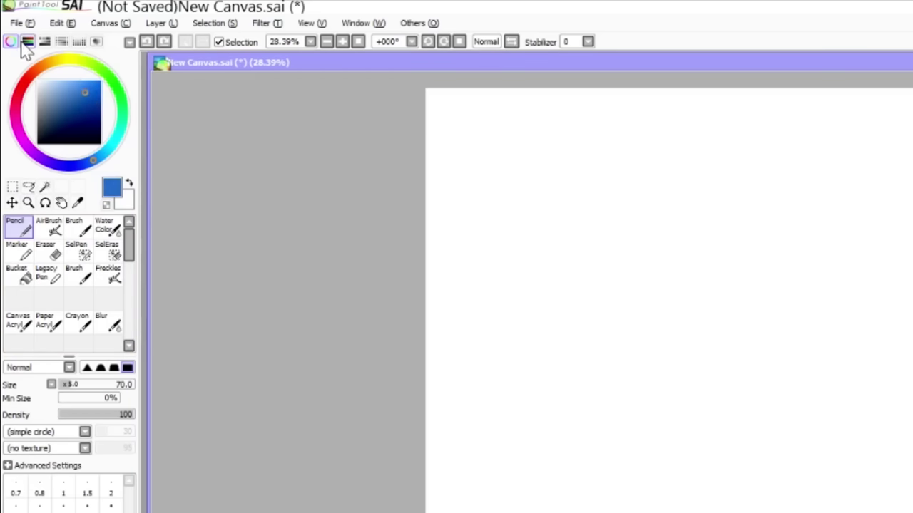
pyautogui.click(21, 41)
pyautogui.click(28, 42)
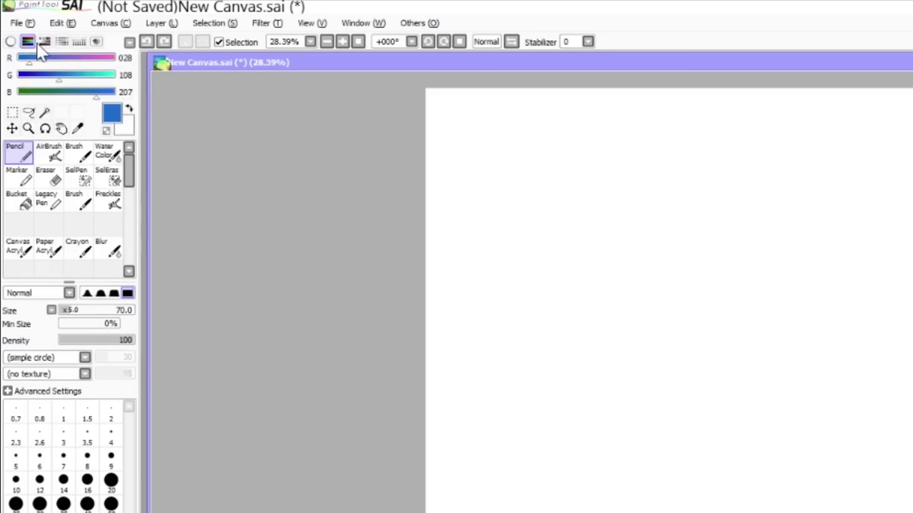
pyautogui.click(10, 41)
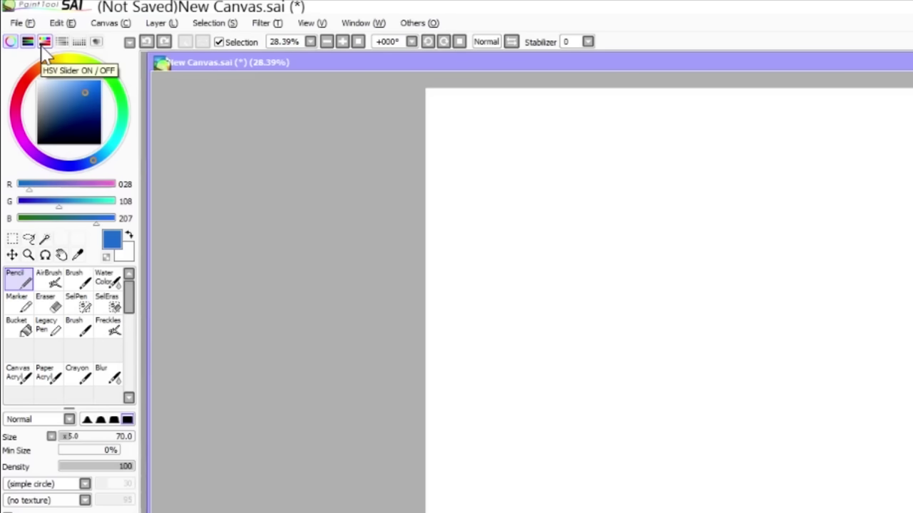
pyautogui.click(45, 41)
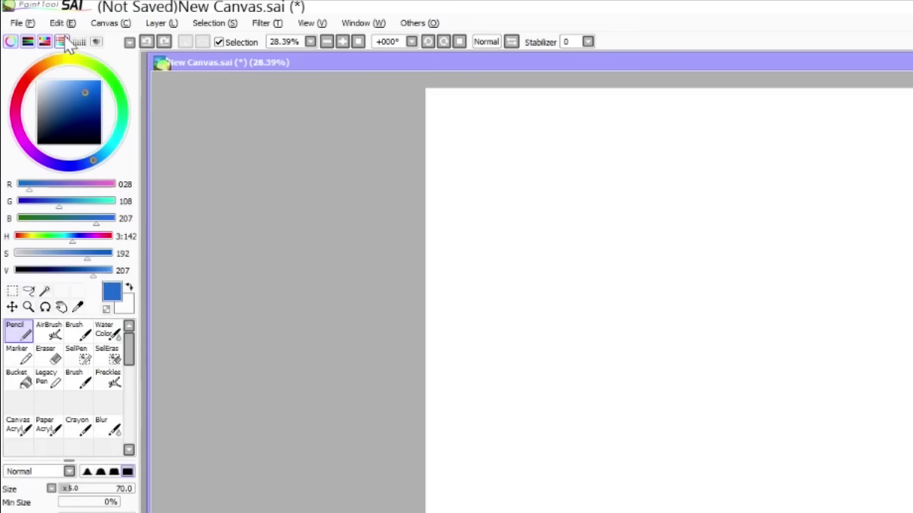
# - Display the color mixer, the swatches and the scratch pad, toggling the scratch pad off and on
pyautogui.click(61, 41)
pyautogui.click(78, 41)
pyautogui.click(96, 41)
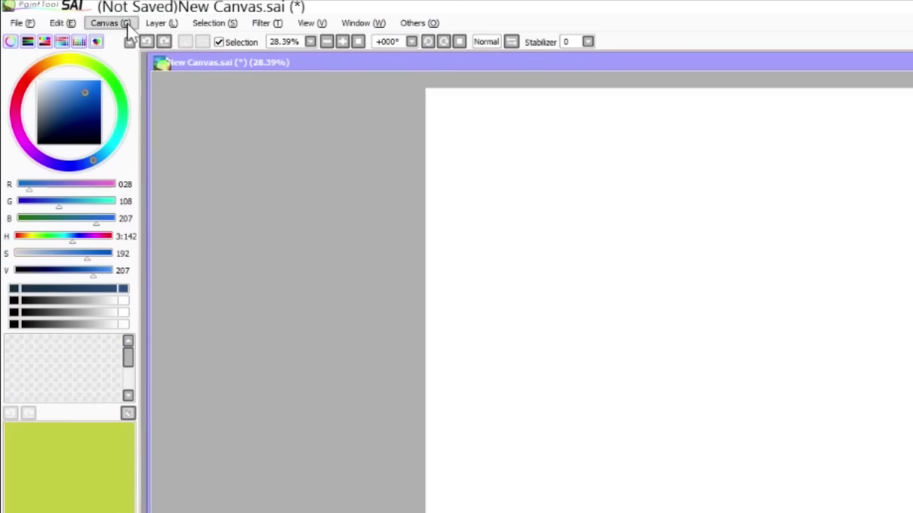
pyautogui.click(95, 41)
pyautogui.click(96, 41)
pyautogui.click(95, 42)
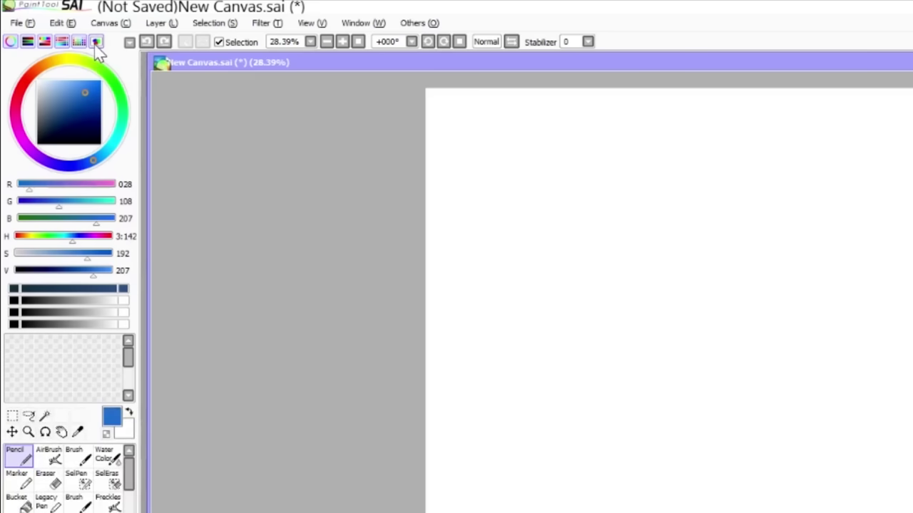
pyautogui.click(95, 43)
# - Paint several overlapping blue blobs on the scratch pad
pyautogui.moveTo(78, 448)
pyautogui.mouseDown()
pyautogui.moveTo(54, 469)
pyautogui.moveTo(51, 452)
pyautogui.moveTo(95, 483)
pyautogui.mouseUp()
pyautogui.moveTo(84, 432); pyautogui.dragTo(80, 448)
pyautogui.rightClick(61, 387)
pyautogui.moveTo(48, 478)
pyautogui.mouseDown()
pyautogui.moveTo(33, 487)
pyautogui.moveTo(24, 451)
pyautogui.mouseUp()
pyautogui.click(62, 124)
pyautogui.moveTo(66, 492); pyautogui.dragTo(64, 502)
# - Choose a pale teal color and paint two large blobs over the blue on the scratch pad
pyautogui.click(50, 91)
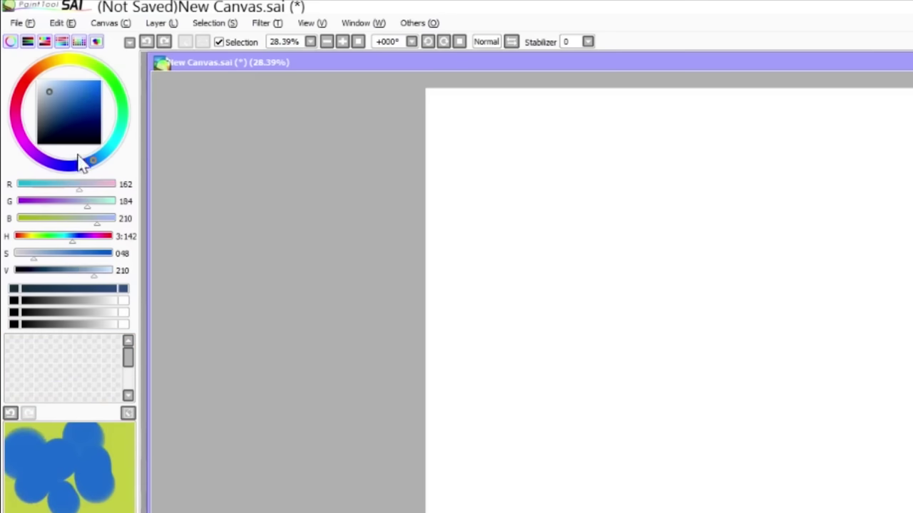
pyautogui.moveTo(96, 159); pyautogui.dragTo(120, 128)
pyautogui.moveTo(109, 454); pyautogui.dragTo(50, 486)
# - Choose a muted green (R 98, G 144, B 79) and dab small spots around the scratch pad
pyautogui.click(105, 74)
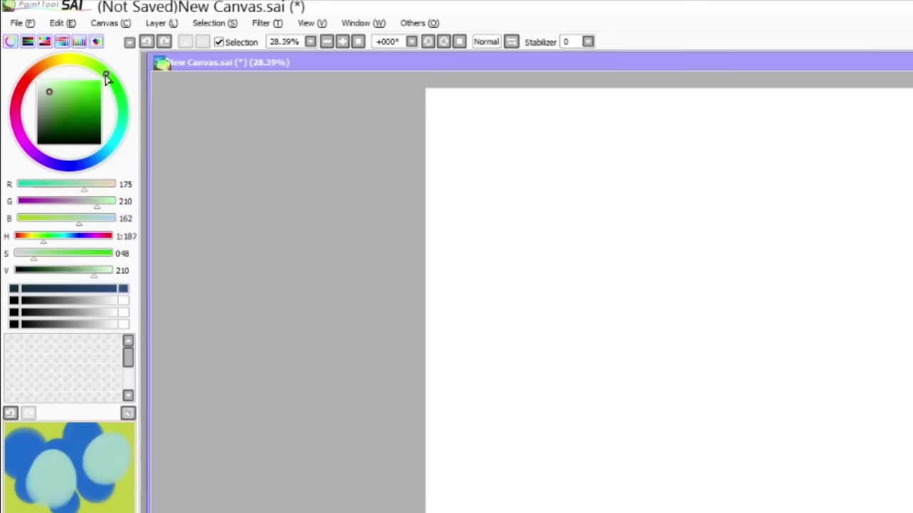
pyautogui.click(54, 107)
pyautogui.moveTo(43, 427); pyautogui.dragTo(68, 460)
pyautogui.moveTo(13, 466); pyautogui.dragTo(16, 491)
pyautogui.moveTo(29, 502); pyautogui.dragTo(35, 498)
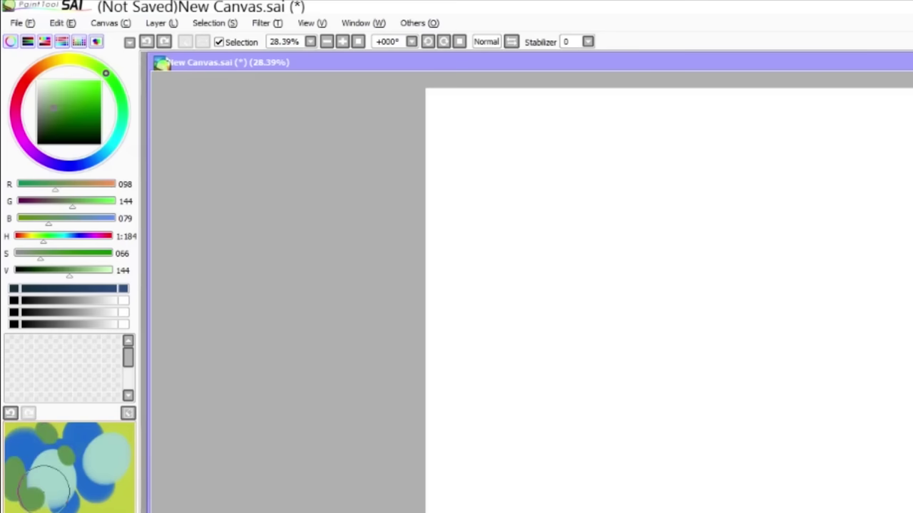
# - Hide the scratch pad and save the current green as the first swatch
pyautogui.click(95, 42)
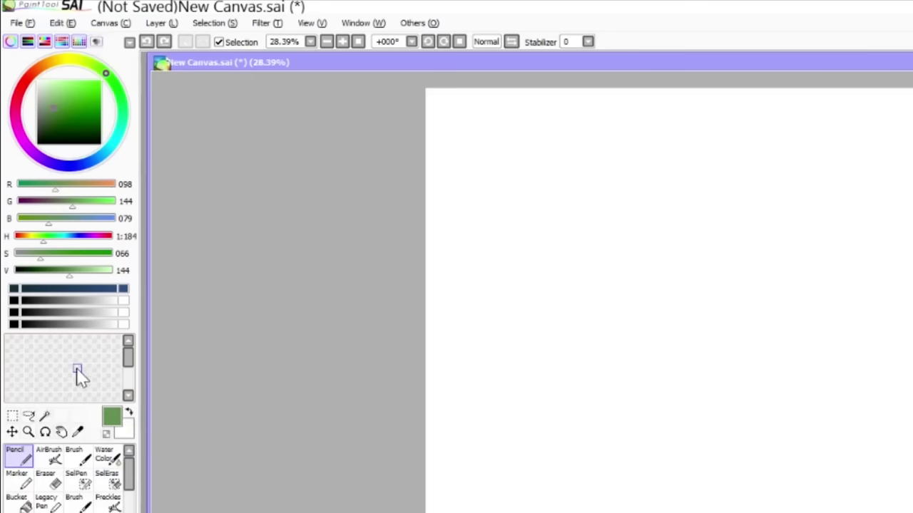
pyautogui.rightClick(9, 340)
pyautogui.click(19, 369)
# - Save a dusty pink (R 201, G 169, B 162) and a dark purple (R 43, G 15, B 99) as the next two swatches
pyautogui.moveTo(54, 110); pyautogui.dragTo(47, 93)
pyautogui.click(30, 77)
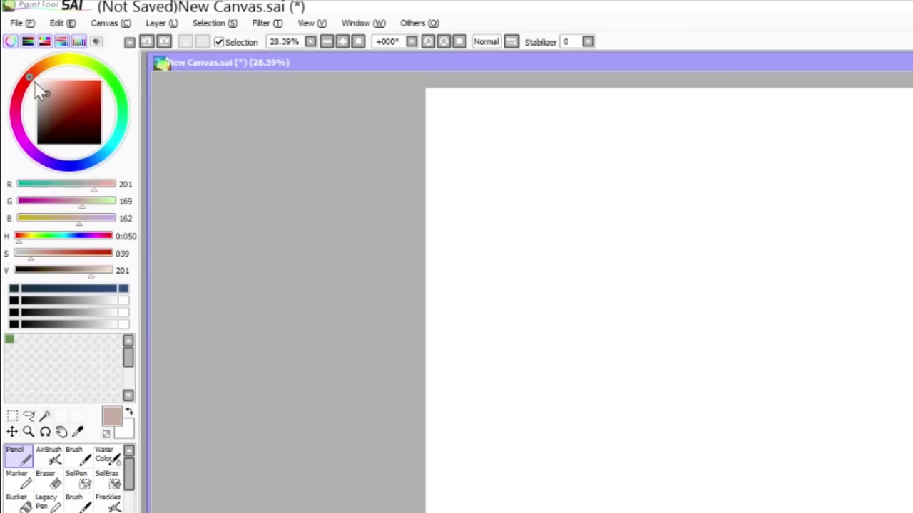
pyautogui.rightClick(20, 338)
pyautogui.click(59, 119)
pyautogui.click(50, 163)
pyautogui.rightClick(27, 339)
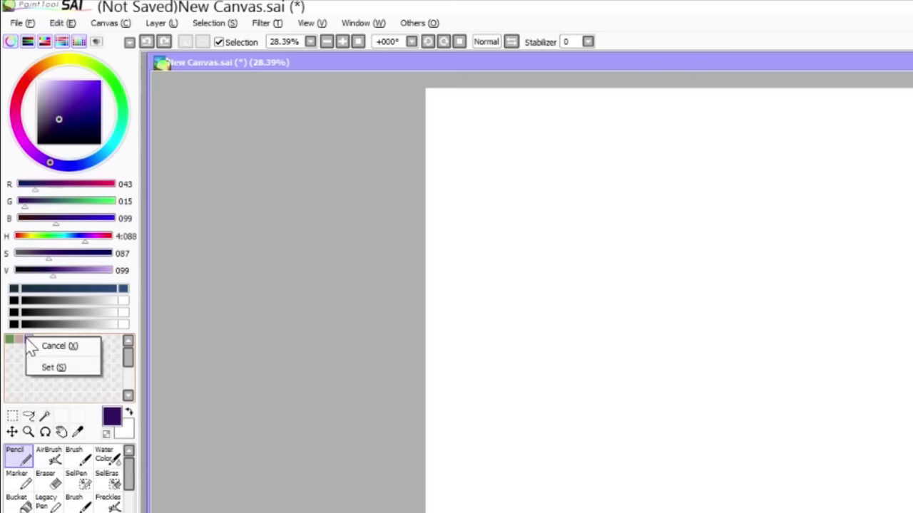
pyautogui.click(39, 367)
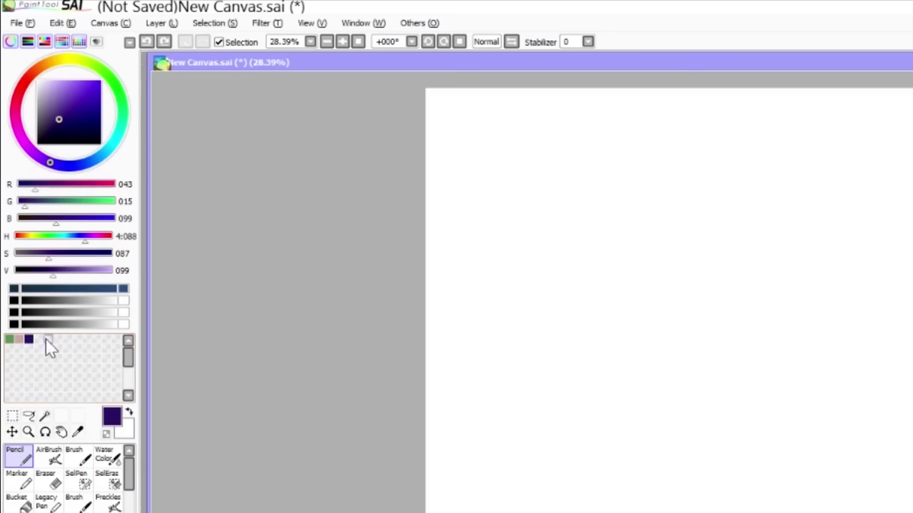
# - Hide the swatches and sample the color mixer bars, finishing with a dark blue (R 28, G 57, B 87) from the first bar
pyautogui.click(79, 41)
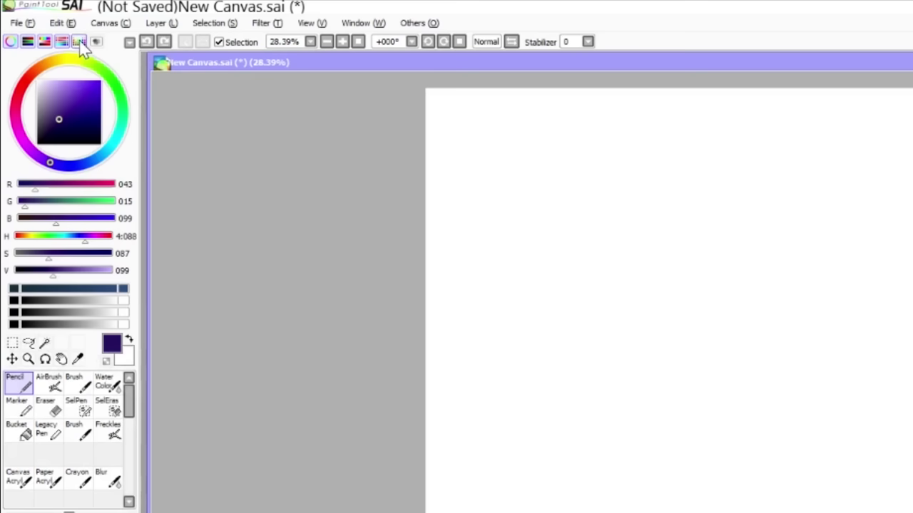
pyautogui.click(70, 312)
pyautogui.moveTo(50, 300); pyautogui.dragTo(98, 301)
pyautogui.click(59, 288)
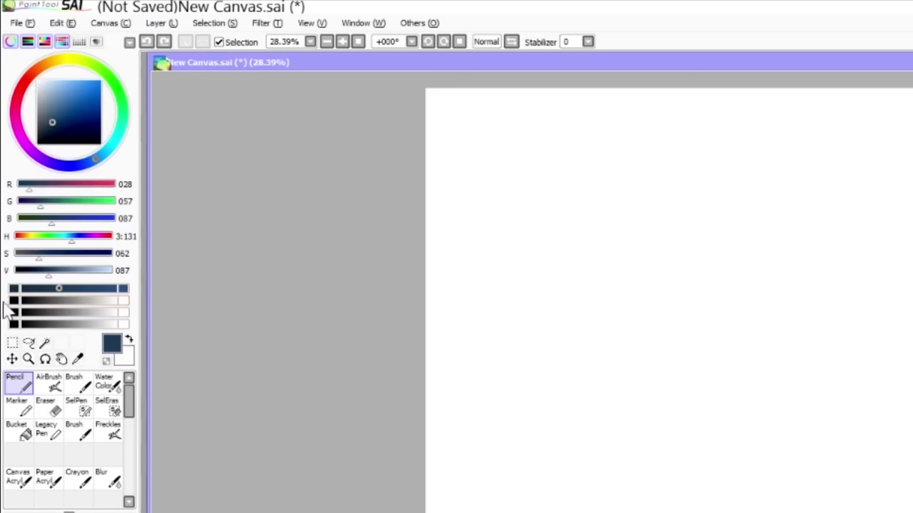
# - Set dull red and muted blue (R 90, G 93, B 144) as the second mixer bar's ends and pick a blended purple between them
pyautogui.moveTo(61, 93)
pyautogui.mouseDown()
pyautogui.moveTo(84, 102)
pyautogui.moveTo(51, 109)
pyautogui.mouseUp()
pyautogui.click(26, 81)
pyautogui.click(14, 299)
pyautogui.click(72, 165)
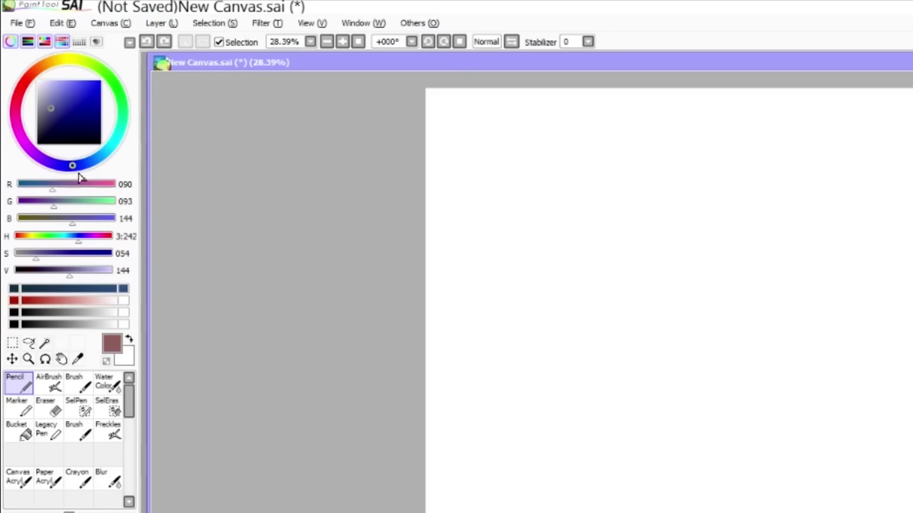
pyautogui.click(124, 299)
pyautogui.moveTo(106, 300)
pyautogui.mouseDown()
pyautogui.moveTo(38, 310)
pyautogui.moveTo(30, 300)
pyautogui.moveTo(77, 298)
pyautogui.moveTo(45, 300)
pyautogui.mouseUp()
pyautogui.click(103, 300)
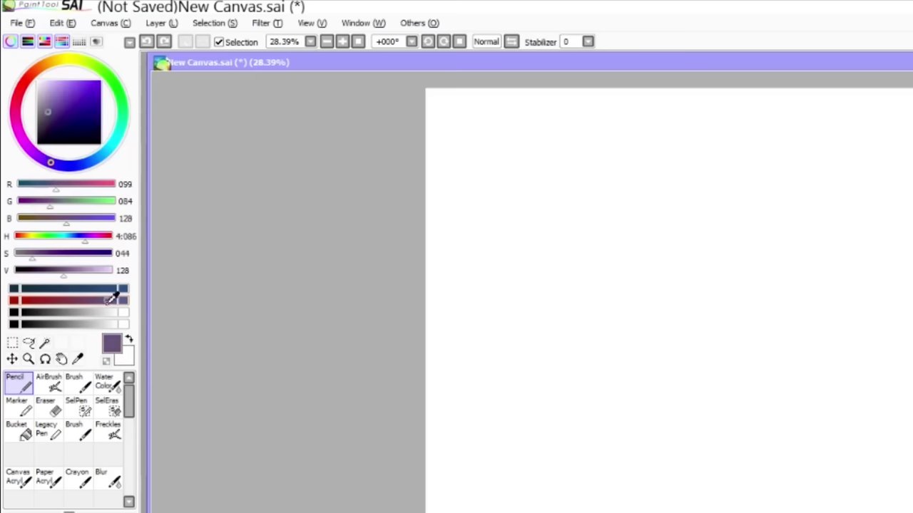
# - Hide the color mixer and choose a brighter purple (R 149, G 104, B 204)
pyautogui.click(63, 43)
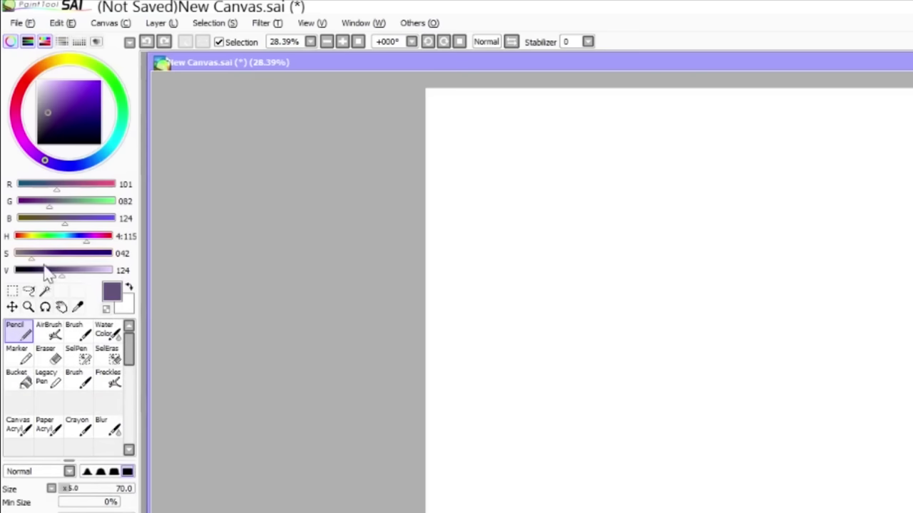
pyautogui.moveTo(61, 123)
pyautogui.mouseDown()
pyautogui.moveTo(81, 112)
pyautogui.moveTo(55, 112)
pyautogui.moveTo(69, 85)
pyautogui.moveTo(62, 93)
pyautogui.mouseUp()
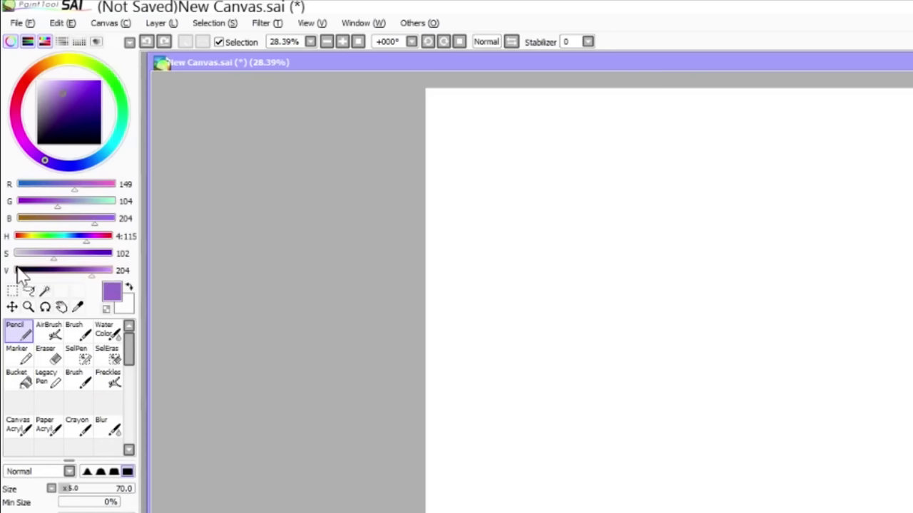
# - Mix a dark purple (R 119, G 16, B 128) with the HSV sliders and hide those sliders
pyautogui.moveTo(86, 238); pyautogui.dragTo(107, 248)
pyautogui.moveTo(51, 253)
pyautogui.mouseDown()
pyautogui.moveTo(32, 271)
pyautogui.moveTo(114, 286)
pyautogui.moveTo(3, 282)
pyautogui.moveTo(107, 281)
pyautogui.moveTo(14, 279)
pyautogui.moveTo(63, 276)
pyautogui.moveTo(7, 262)
pyautogui.moveTo(106, 259)
pyautogui.moveTo(39, 259)
pyautogui.moveTo(61, 256)
pyautogui.mouseUp()
pyautogui.moveTo(57, 238); pyautogui.dragTo(100, 239)
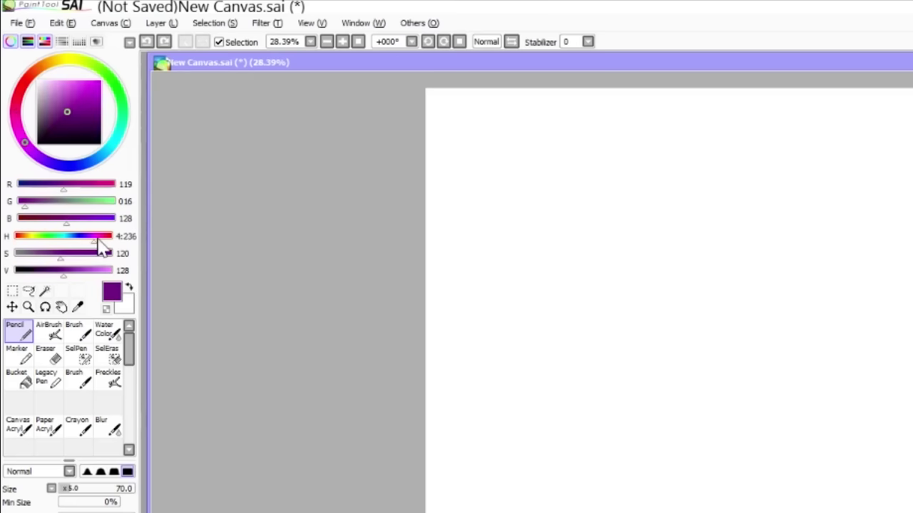
pyautogui.click(45, 41)
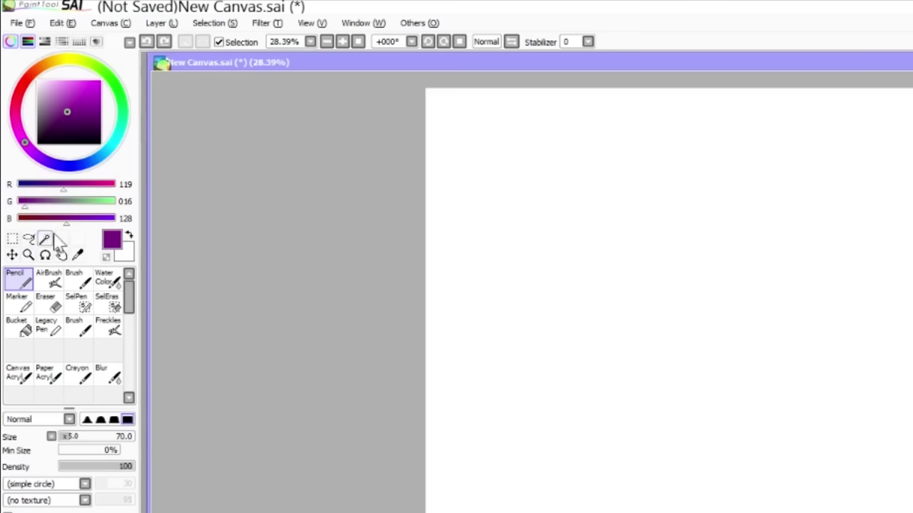
# - Remix the color with the RGB sliders, first to plum (R 136, G 62, B 114) and finally to muted purple (R 128, G 98, B 162)
pyautogui.moveTo(67, 224)
pyautogui.mouseDown()
pyautogui.moveTo(30, 227)
pyautogui.moveTo(58, 225)
pyautogui.mouseUp()
pyautogui.moveTo(62, 190); pyautogui.dragTo(60, 193)
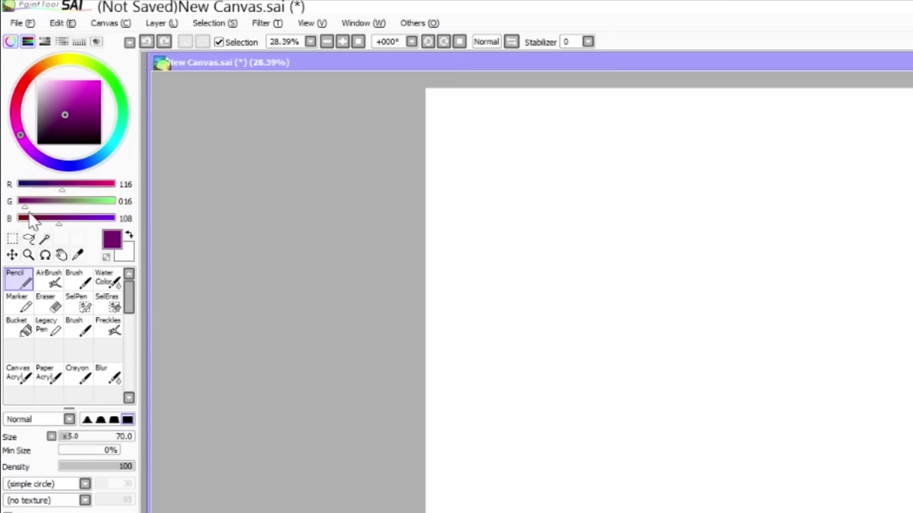
pyautogui.moveTo(49, 190); pyautogui.dragTo(63, 222)
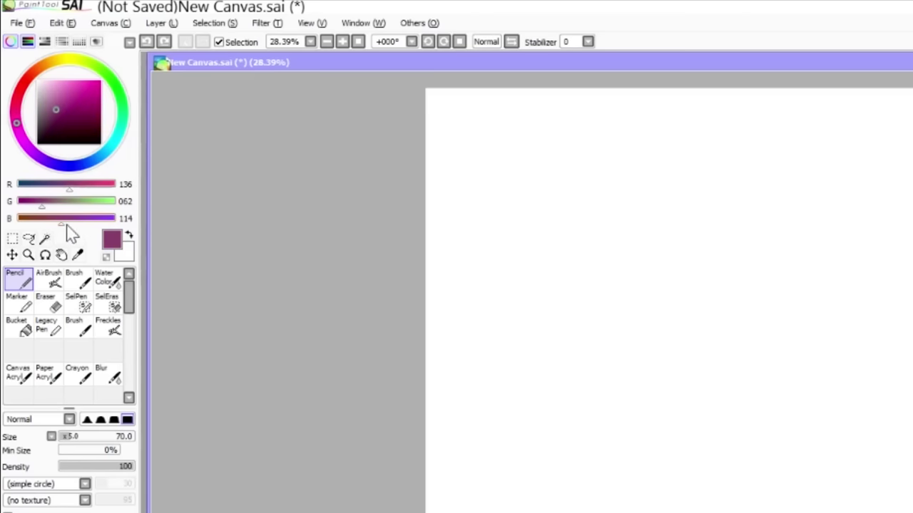
pyautogui.click(127, 185)
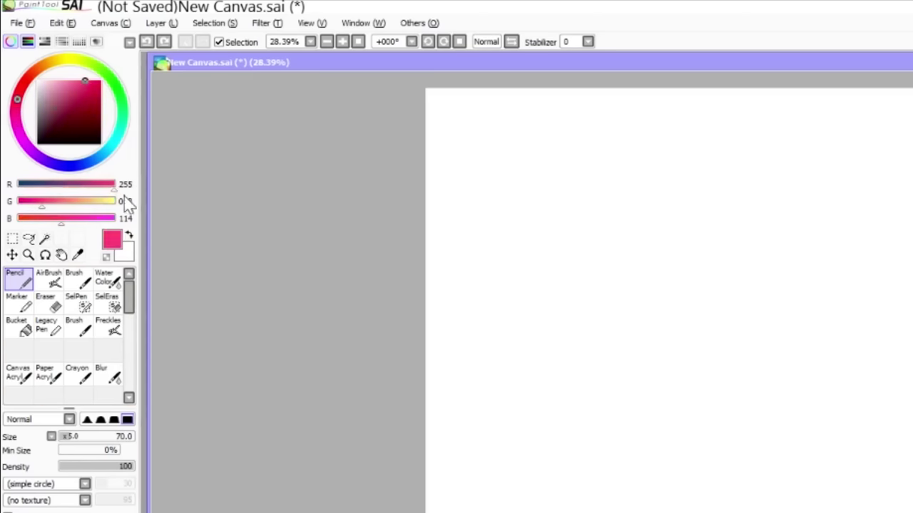
pyautogui.click(122, 201)
pyautogui.click(70, 185)
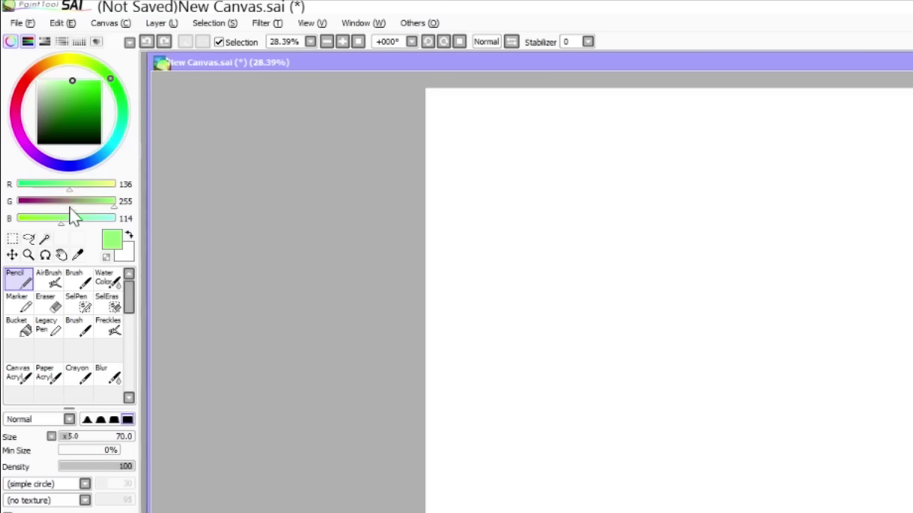
pyautogui.click(66, 201)
pyautogui.moveTo(68, 186); pyautogui.dragTo(83, 186)
pyautogui.click(55, 201)
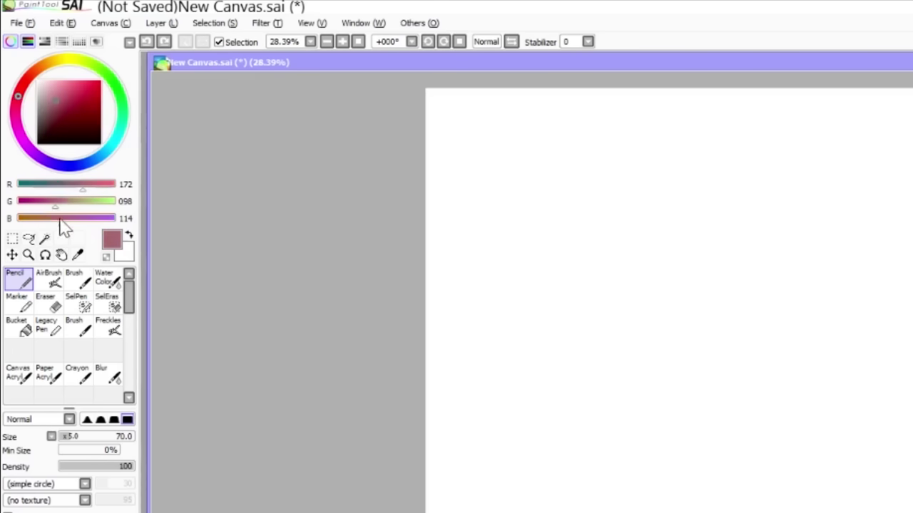
pyautogui.moveTo(62, 219); pyautogui.dragTo(79, 218)
pyautogui.click(66, 184)
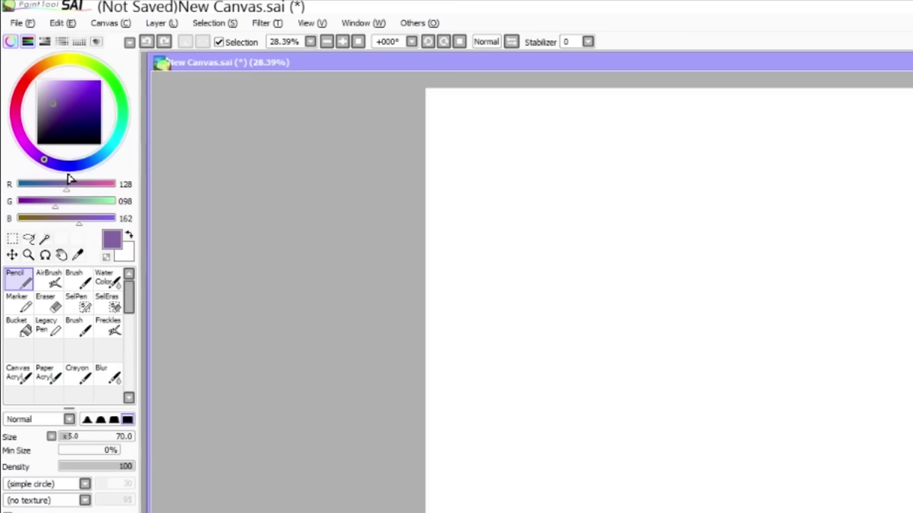
# - Hide the RGB sliders and shift the hue to a muted magenta on the color wheel
pyautogui.click(29, 43)
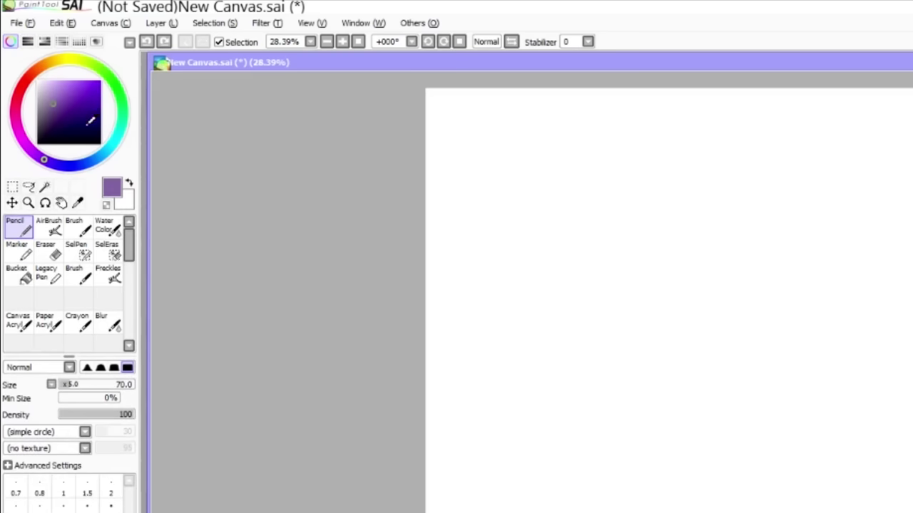
pyautogui.click(120, 104)
pyautogui.moveTo(119, 102); pyautogui.dragTo(29, 117)
# - Show the scratch pad for a look and hide it again
pyautogui.click(96, 41)
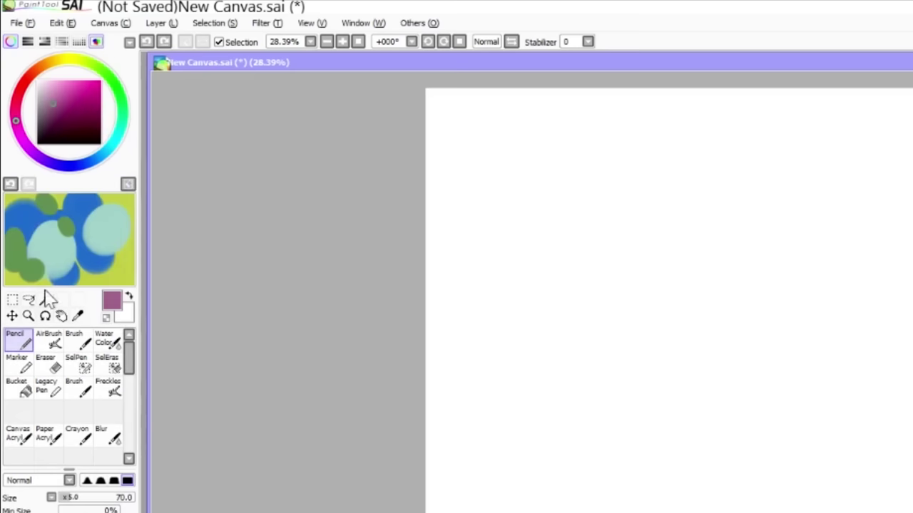
pyautogui.click(96, 41)
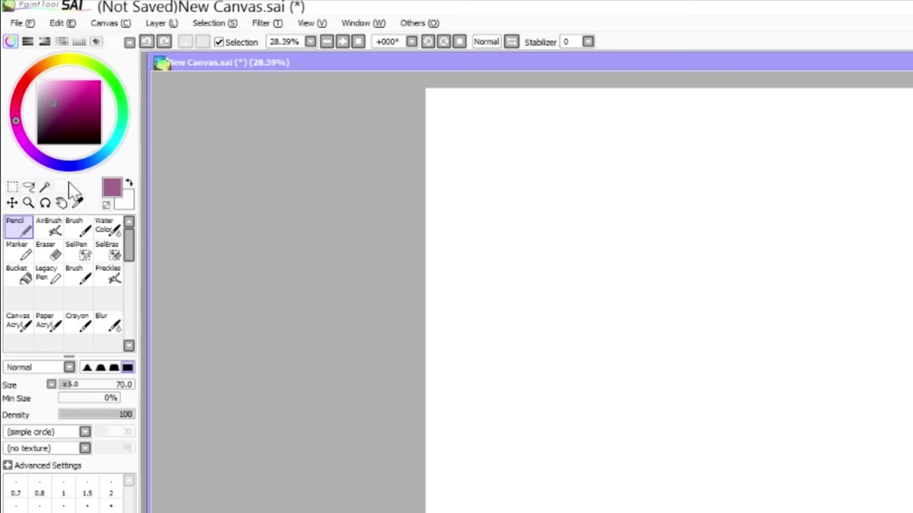
# - Paint a simple cat face with two eyes, whiskers and a mouth in grayish blue, using the Brush at size 80
pyautogui.click(74, 226)
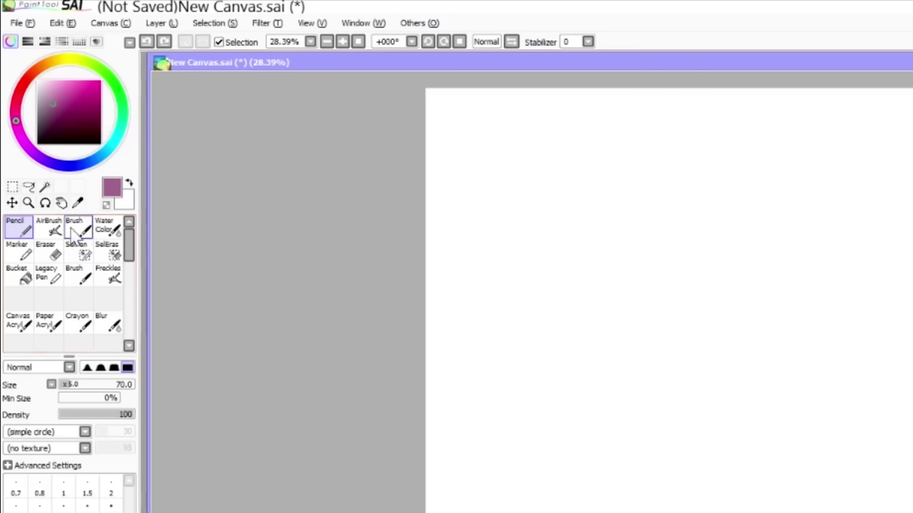
pyautogui.click(85, 164)
pyautogui.press('[')
pyautogui.press('[')
pyautogui.press('[')
pyautogui.press('[')
pyautogui.press('[')
pyautogui.press('[')
pyautogui.press('[')
pyautogui.press('[')
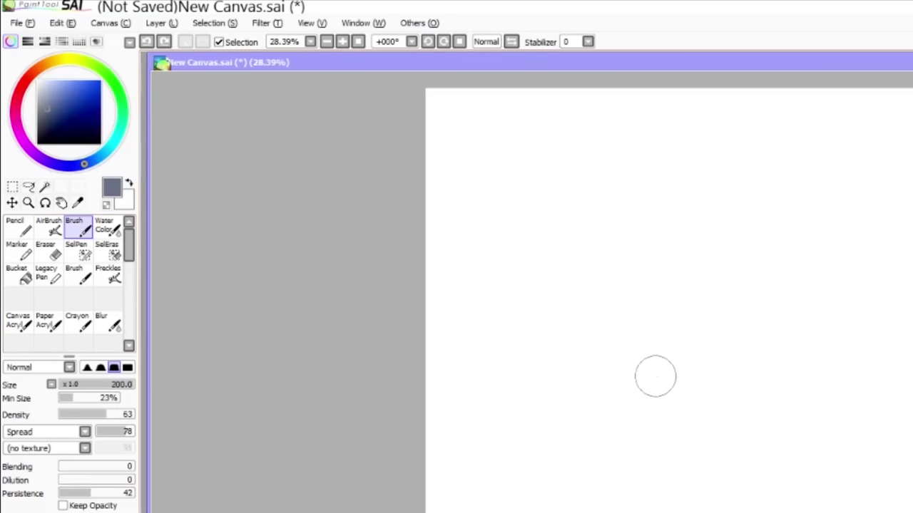
pyautogui.moveTo(583, 332); pyautogui.dragTo(618, 396)
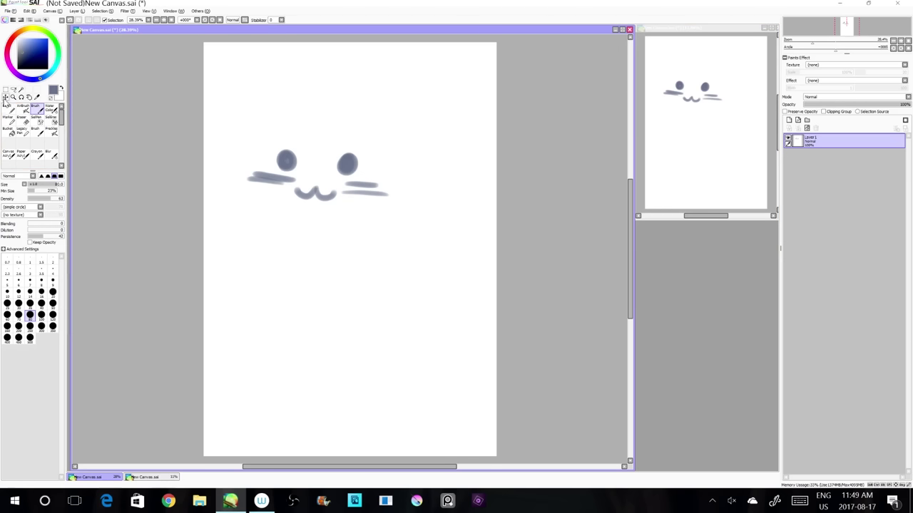
# - Move the cat face slightly down and to the right on the canvas and return to the Brush
pyautogui.click(5, 98)
pyautogui.moveTo(309, 183); pyautogui.dragTo(332, 208)
pyautogui.click(37, 106)
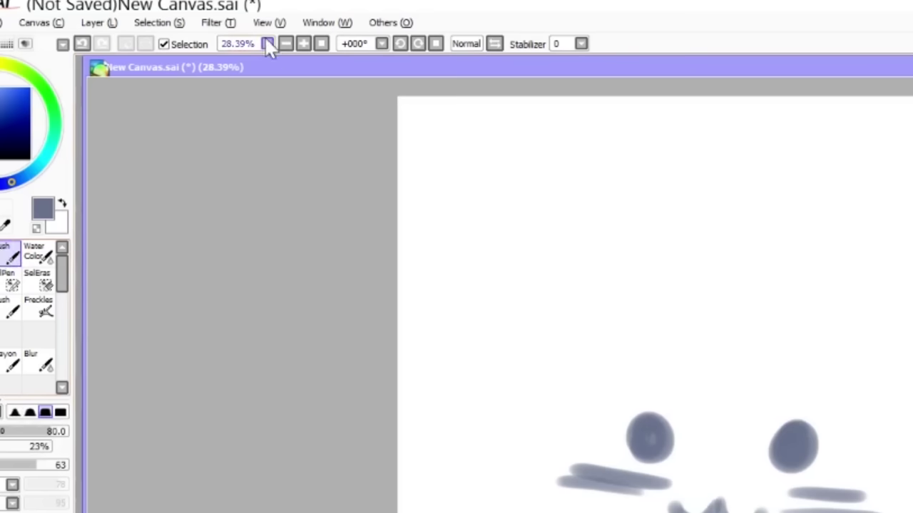
# - Zoom the main canvas view in and out and reset it, finishing at 25%
pyautogui.click(302, 43)
pyautogui.click(302, 43)
pyautogui.click(302, 42)
pyautogui.click(286, 43)
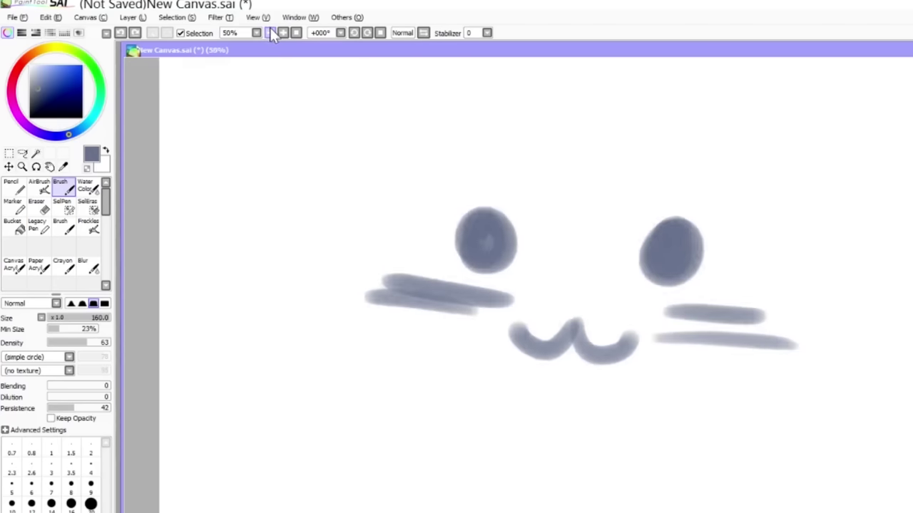
pyautogui.click(296, 33)
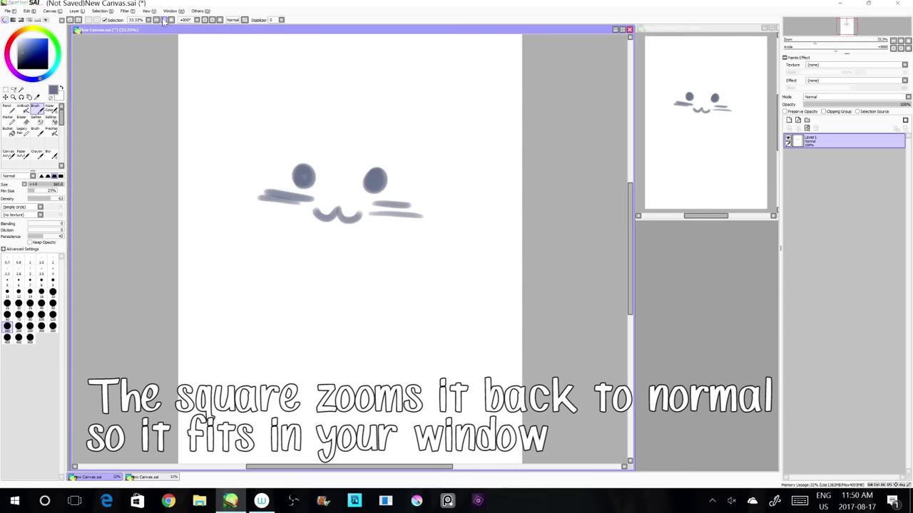
pyautogui.click(164, 21)
pyautogui.click(171, 21)
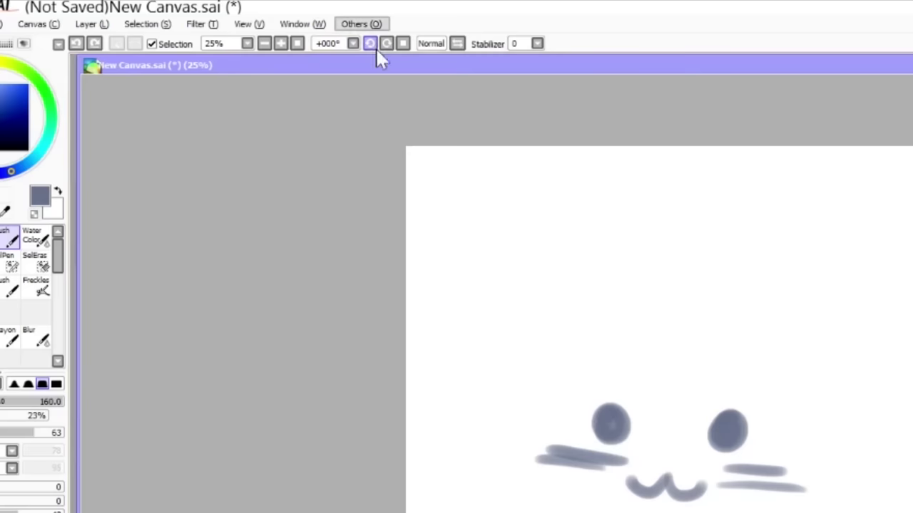
# - Rotate the canvas view in both directions and reset its angle to 0°
pyautogui.click(205, 19)
pyautogui.click(204, 19)
pyautogui.click(212, 19)
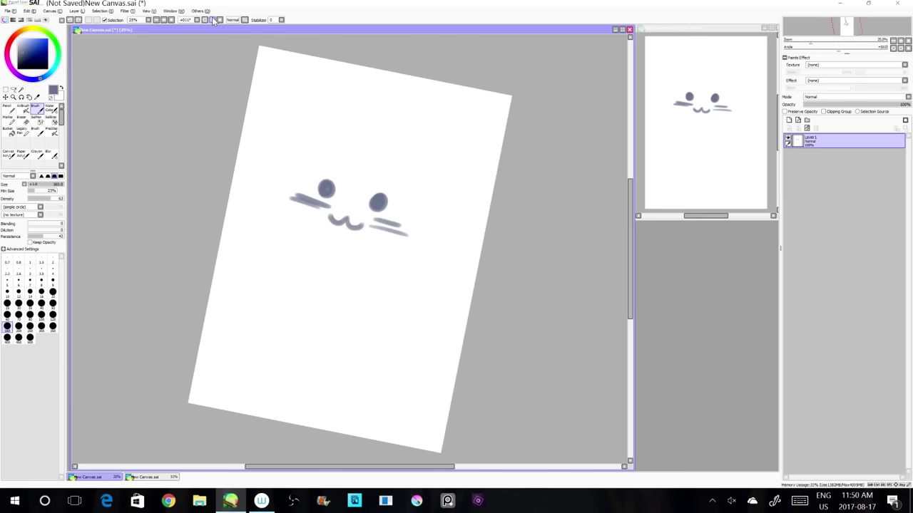
pyautogui.click(213, 21)
pyautogui.click(212, 21)
pyautogui.click(213, 20)
pyautogui.click(213, 21)
pyautogui.click(213, 21)
pyautogui.click(220, 19)
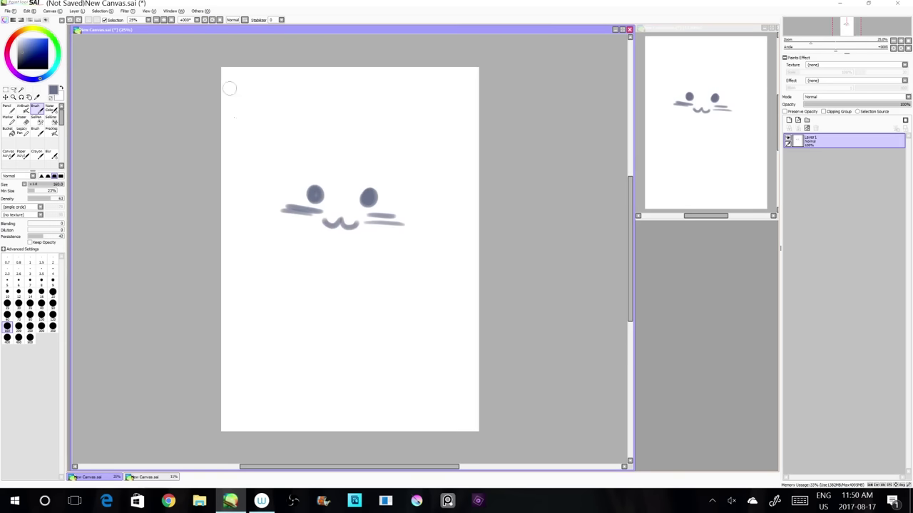
# - Test the horizontally flipped view and paint a red dot above the outer side of one eye
pyautogui.click(245, 20)
pyautogui.click(244, 20)
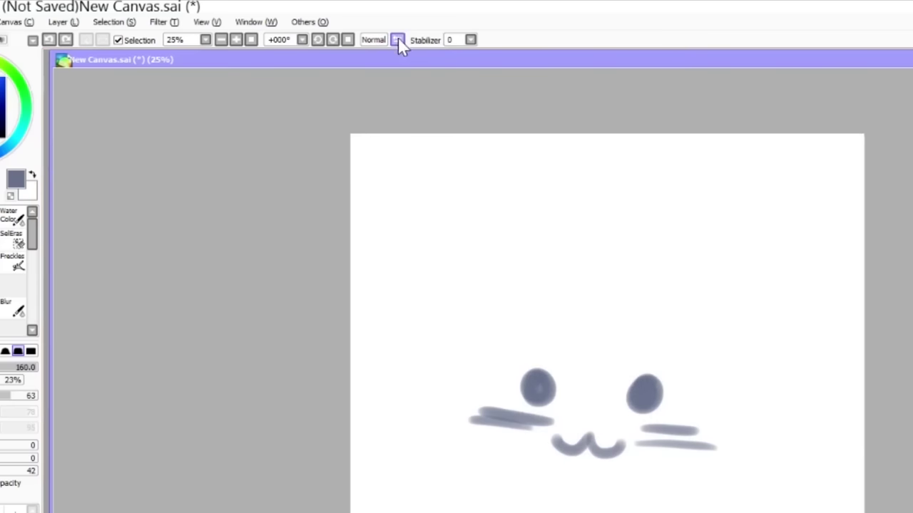
pyautogui.click(245, 20)
pyautogui.click(245, 19)
pyautogui.click(400, 40)
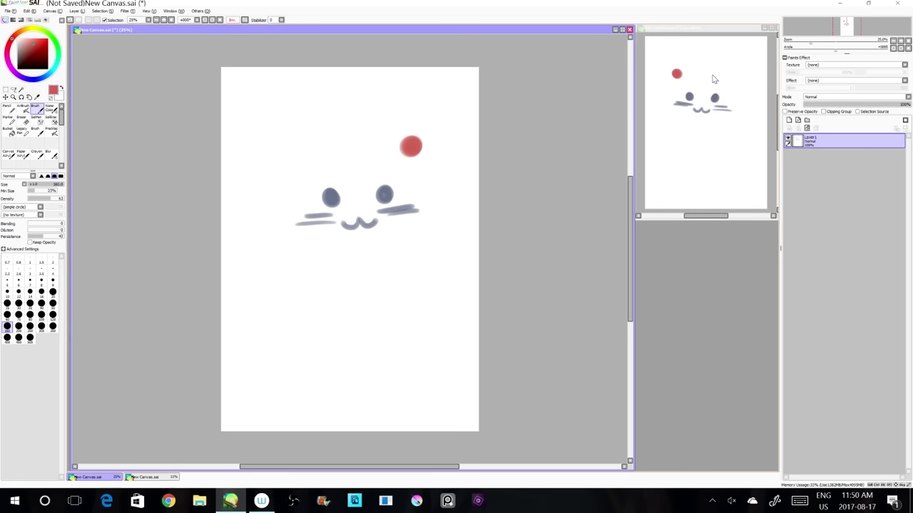
# - Toggle between the normal and flipped views, finishing unflipped, and undo the red dot
pyautogui.click(245, 20)
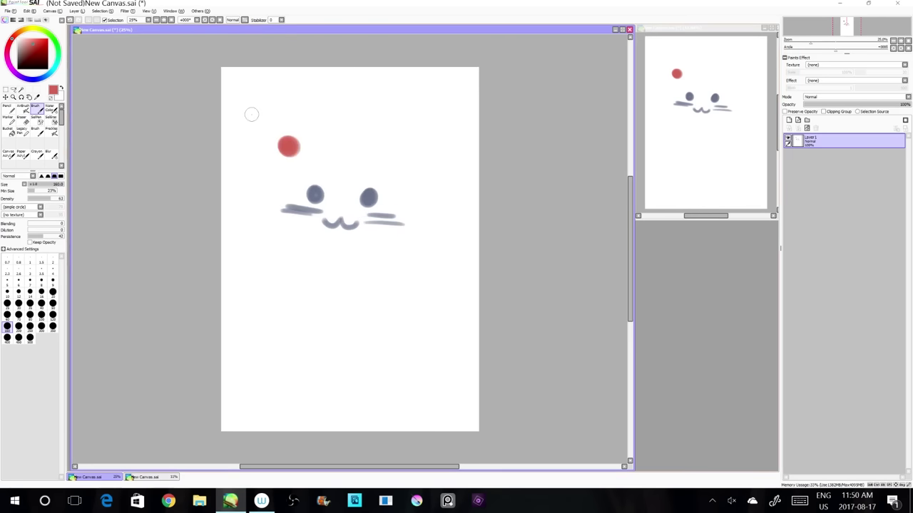
pyautogui.click(244, 20)
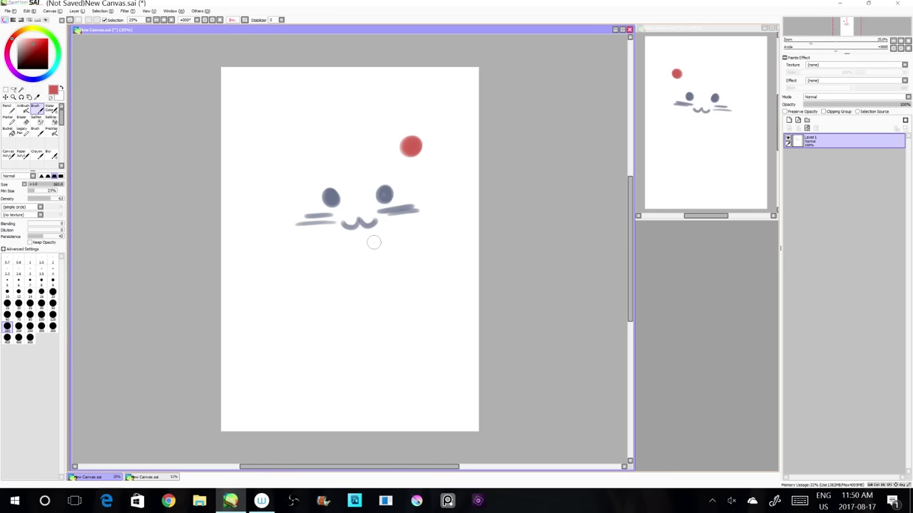
pyautogui.click(244, 20)
pyautogui.click(245, 20)
pyautogui.click(245, 20)
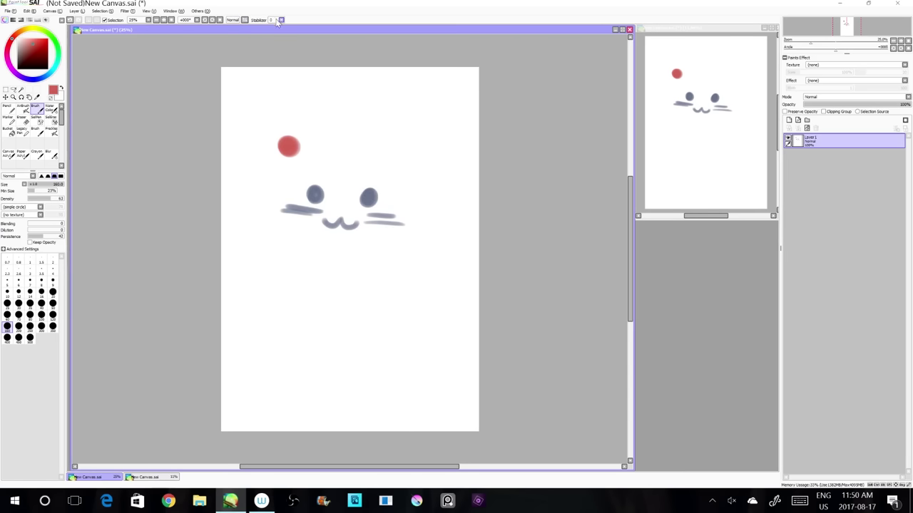
pyautogui.hotkey('ctrl', 'z')
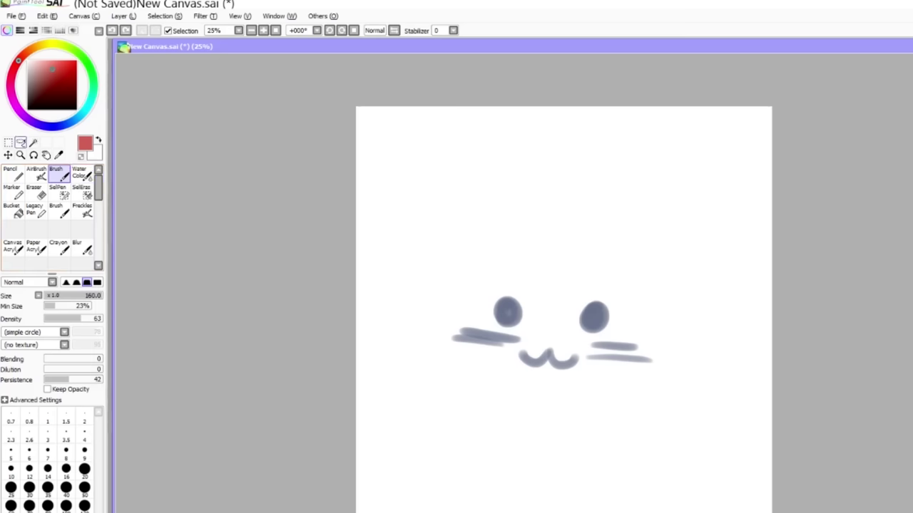
# - Try a small Lasso selection in the blank area above the cat face and undo it
pyautogui.press('ctrl')
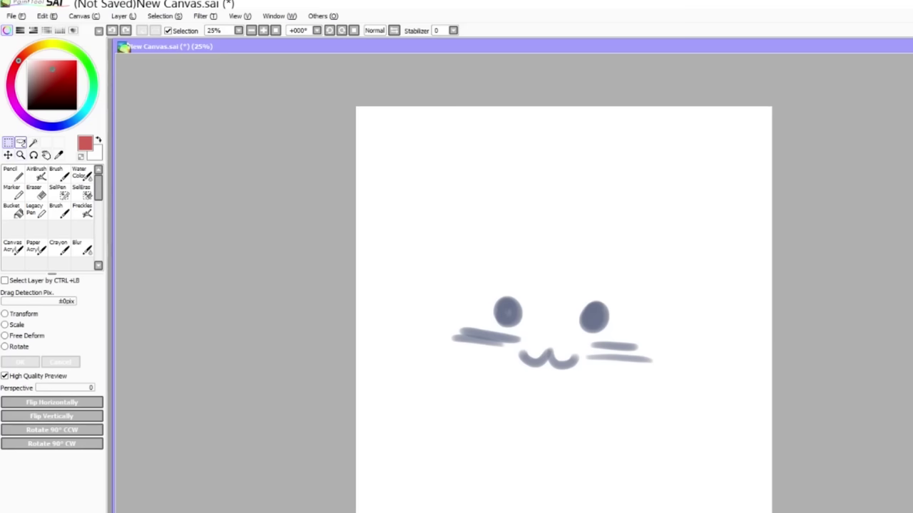
pyautogui.click(20, 143)
pyautogui.moveTo(512, 246)
pyautogui.mouseDown()
pyautogui.moveTo(483, 452)
pyautogui.moveTo(479, 129)
pyautogui.moveTo(550, 270)
pyautogui.mouseUp()
pyautogui.hotkey('ctrl', 'z')
# - Select the blank area around the cat face with the Magic Wand by color difference, and clear the selection
pyautogui.click(32, 142)
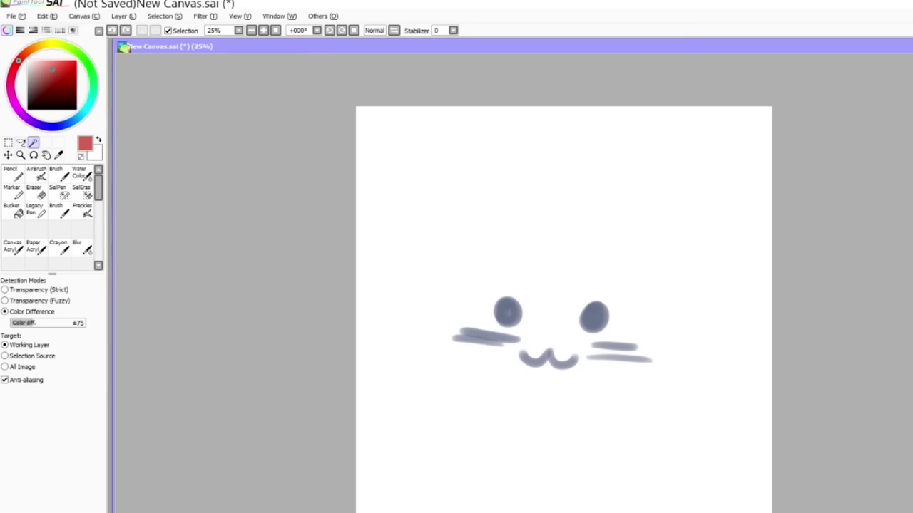
pyautogui.click(550, 257)
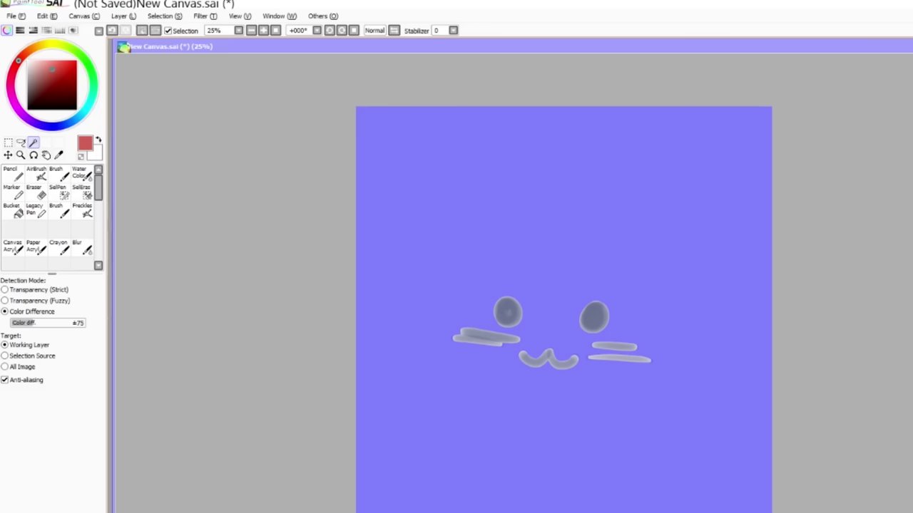
pyautogui.hotkey('ctrl', 'd')
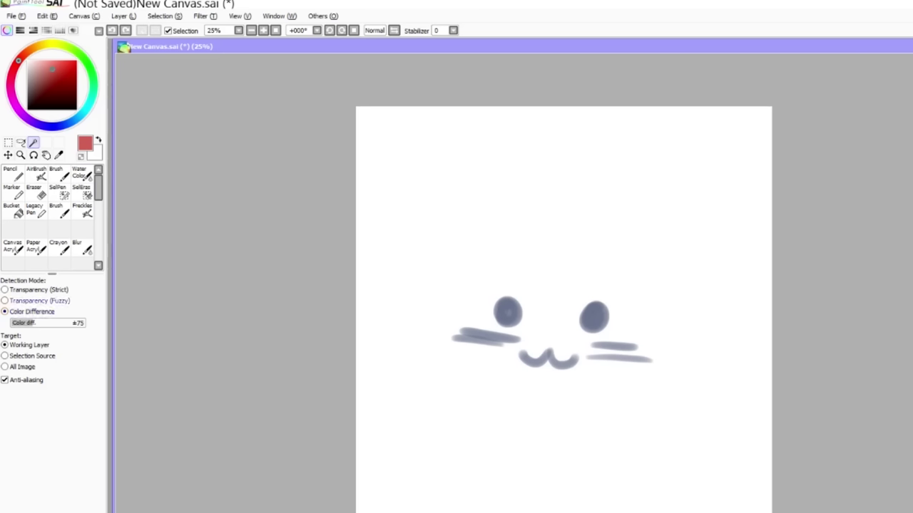
# - Try the Magic Wand's Transparency (Fuzzy) and Transparency (Strict) detection modes
pyautogui.click(35, 301)
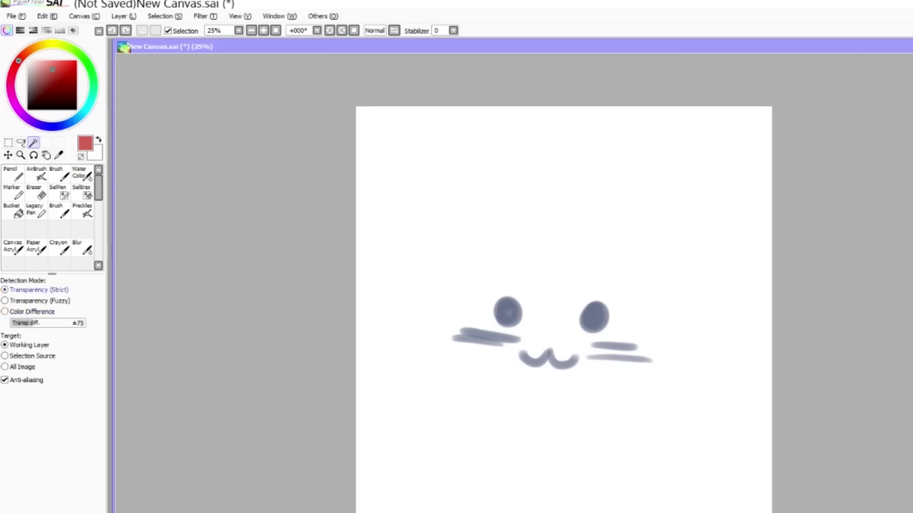
pyautogui.click(36, 300)
pyautogui.click(36, 290)
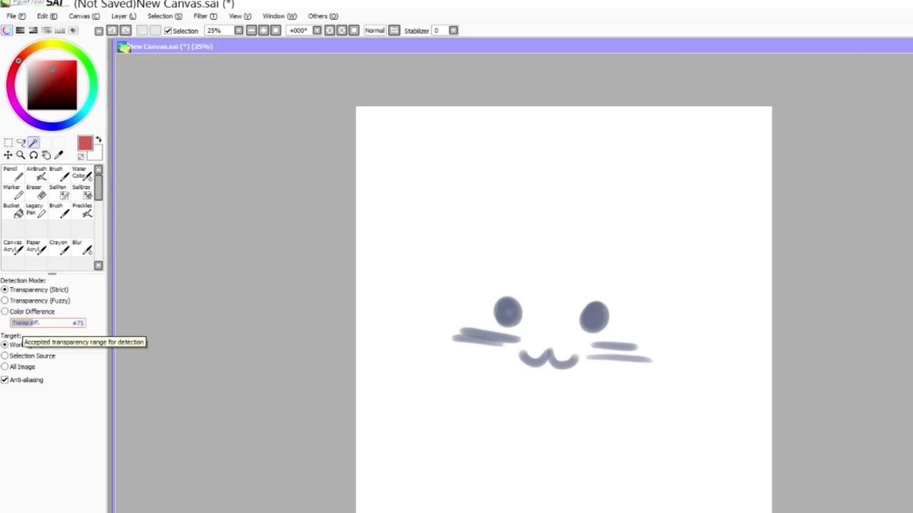
# - Set the Magic Wand to Color Difference with a range of 0 and select the blank area around the cat face
pyautogui.moveTo(35, 323); pyautogui.dragTo(10, 323)
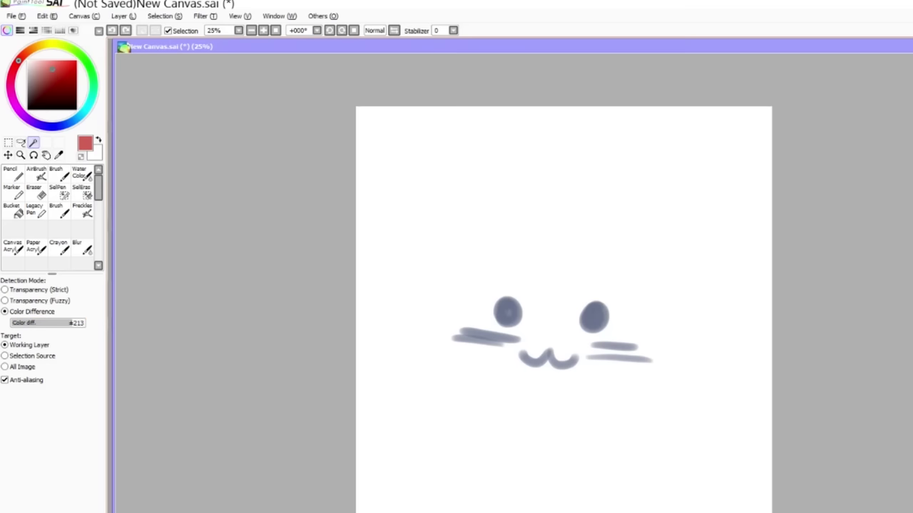
pyautogui.moveTo(66, 323); pyautogui.dragTo(14, 323)
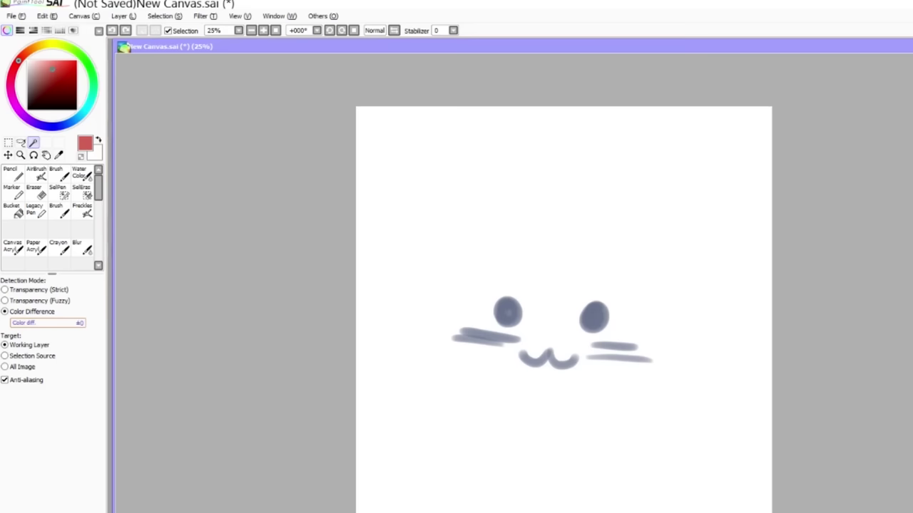
pyautogui.click(596, 385)
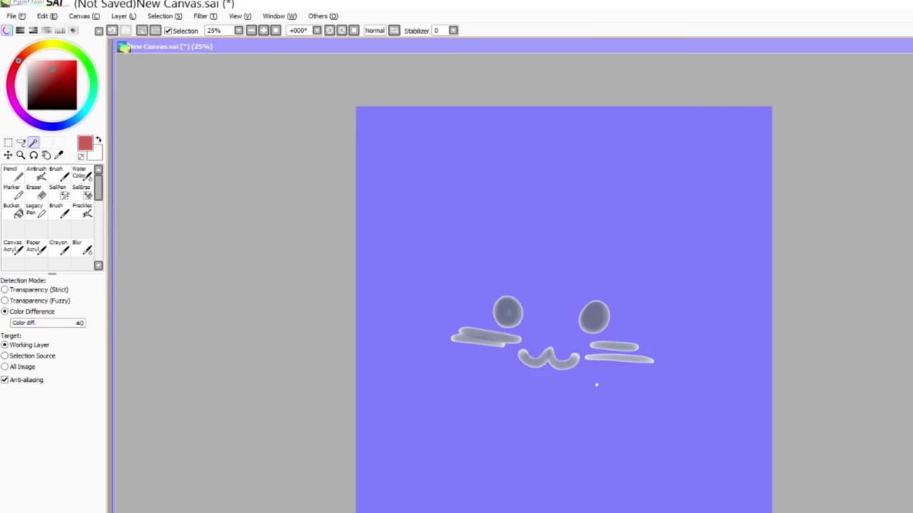
# - Try the Magic Wand on the blank area with a Color Difference range of 225, and clear the selection
pyautogui.hotkey('ctrl', 'z')
pyautogui.moveTo(14, 323); pyautogui.dragTo(77, 323)
pyautogui.click(596, 385)
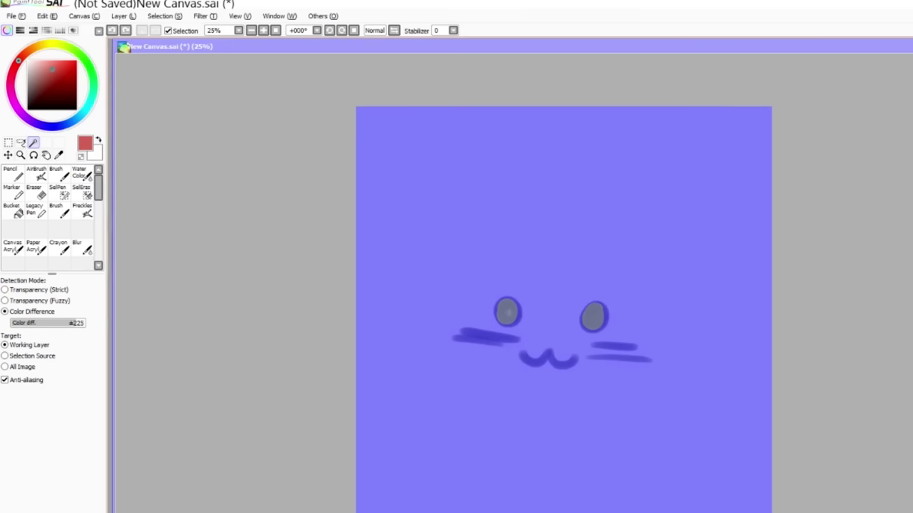
pyautogui.hotkey('ctrl', 'd')
# - Set the Magic Wand to Transparency (Strict), test selections at decreasing ranges down to 25, and undo each selection
pyautogui.click(28, 290)
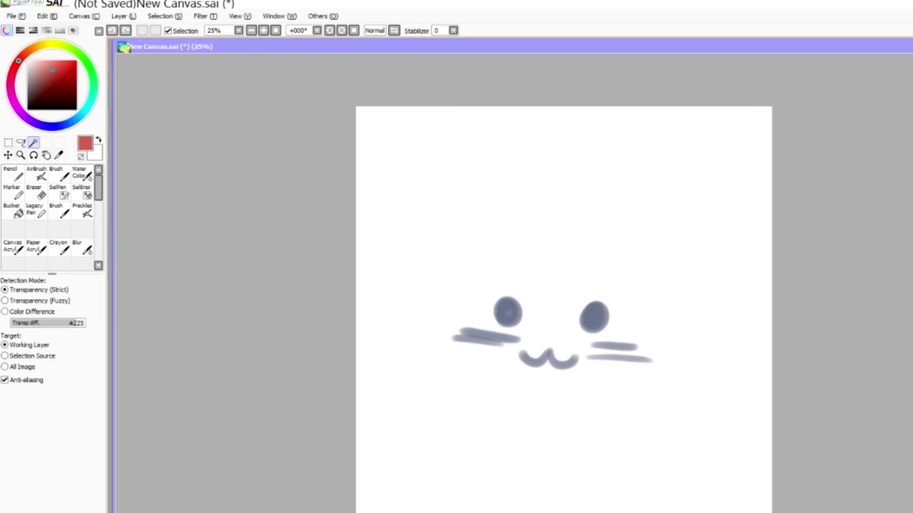
pyautogui.click(596, 385)
pyautogui.hotkey('ctrl', 'z')
pyautogui.click(45, 323)
pyautogui.click(596, 385)
pyautogui.hotkey('ctrl', 'z')
pyautogui.click(34, 323)
pyautogui.click(596, 385)
pyautogui.hotkey('ctrl', 'z')
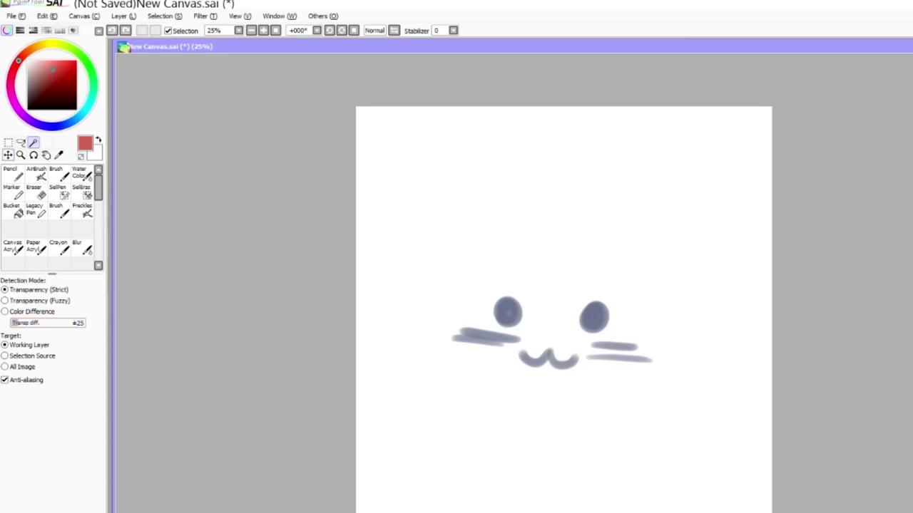
# - Shift the cat face slightly down with the Move tool, and zoom the view out to 8.33%
pyautogui.click(8, 155)
pyautogui.moveTo(553, 335)
pyautogui.mouseDown()
pyautogui.moveTo(611, 382)
pyautogui.moveTo(621, 418)
pyautogui.moveTo(547, 350)
pyautogui.moveTo(556, 357)
pyautogui.mouseUp()
pyautogui.click(20, 155)
pyautogui.click(526, 359)
pyautogui.click(526, 359)
pyautogui.click(522, 360)
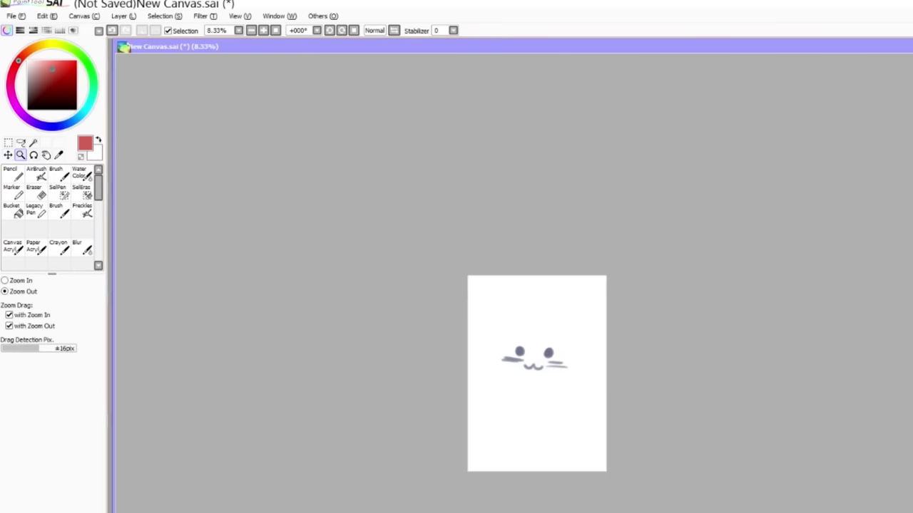
# - Frame areas around the cat face with the Zoom tool to enlarge the view to 800%
pyautogui.rightClick(530, 361)
pyautogui.click(532, 365)
pyautogui.click(537, 376)
pyautogui.moveTo(502, 333); pyautogui.dragTo(563, 398)
pyautogui.click(576, 402)
pyautogui.click(575, 402)
pyautogui.click(558, 401)
pyautogui.click(555, 398)
pyautogui.click(555, 397)
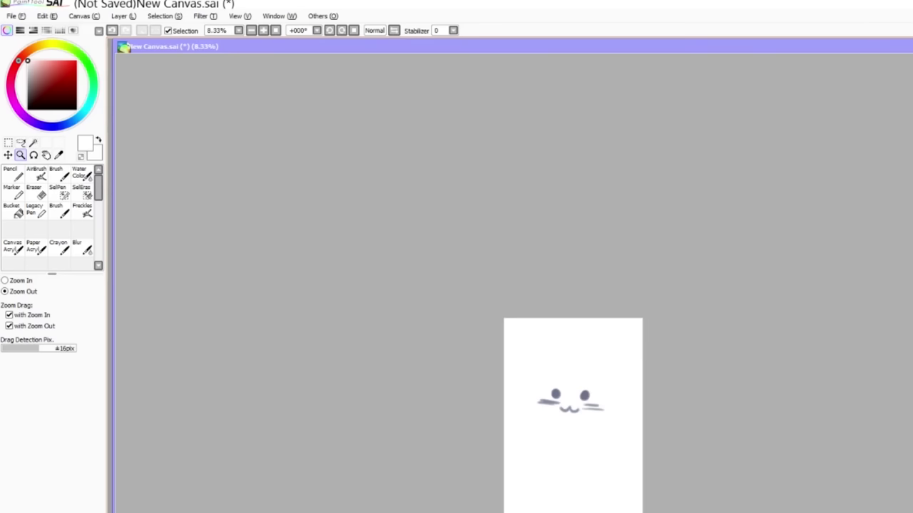
pyautogui.moveTo(527, 360); pyautogui.dragTo(619, 435)
pyautogui.moveTo(427, 334); pyautogui.dragTo(439, 345)
pyautogui.click(413, 338)
pyautogui.click(414, 338)
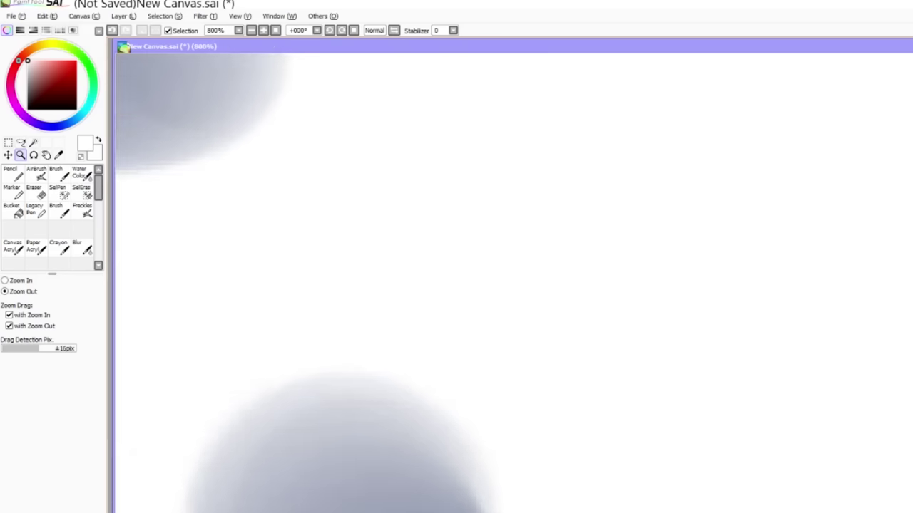
# - Zoom the view back out to 25% with the Zoom tool
pyautogui.click(412, 339)
pyautogui.click(413, 339)
pyautogui.click(412, 339)
pyautogui.click(412, 340)
pyautogui.click(412, 339)
pyautogui.click(411, 325)
pyautogui.click(411, 325)
pyautogui.click(410, 325)
pyautogui.click(406, 325)
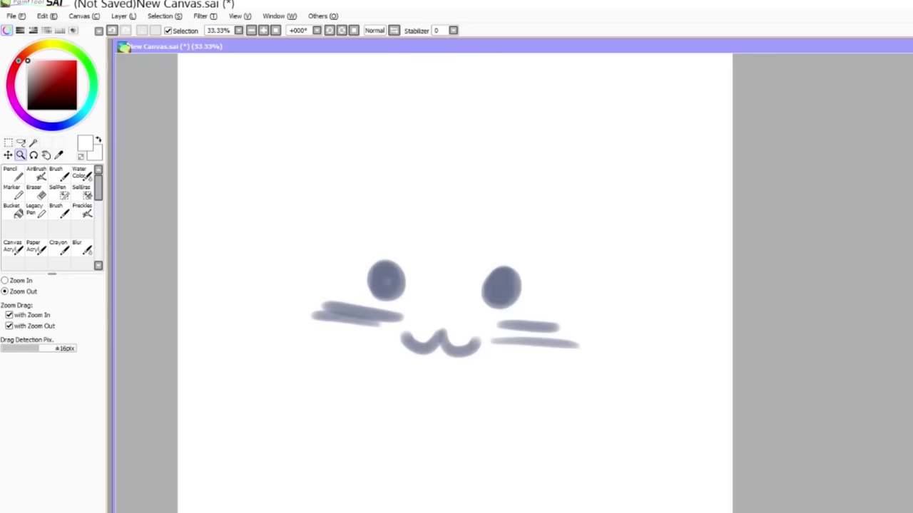
pyautogui.click(276, 238)
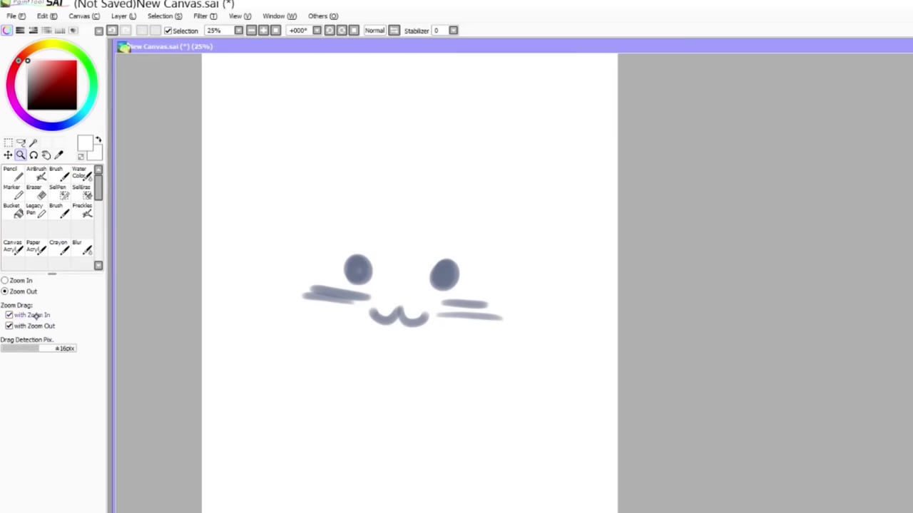
# - Rotate the canvas view freely with the Rotate tool, and reset its angle to 0°
pyautogui.click(33, 155)
pyautogui.moveTo(313, 209); pyautogui.dragTo(331, 314)
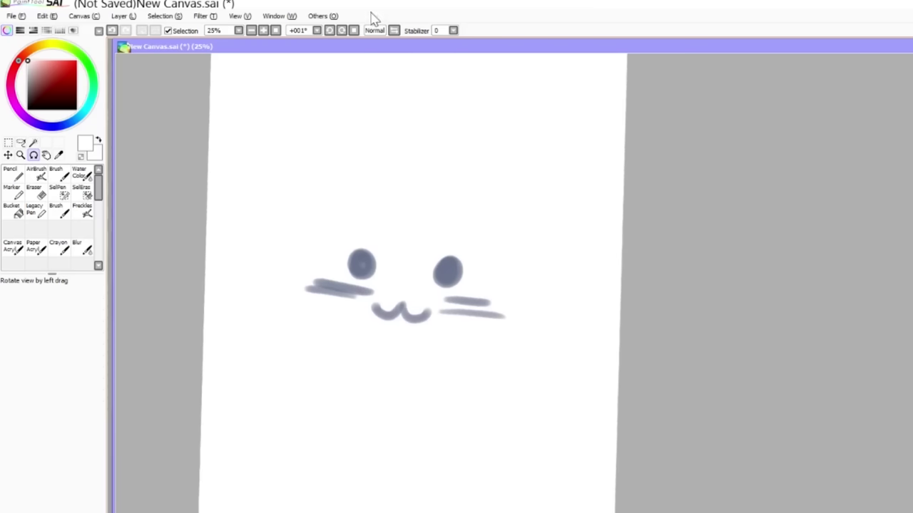
pyautogui.click(347, 31)
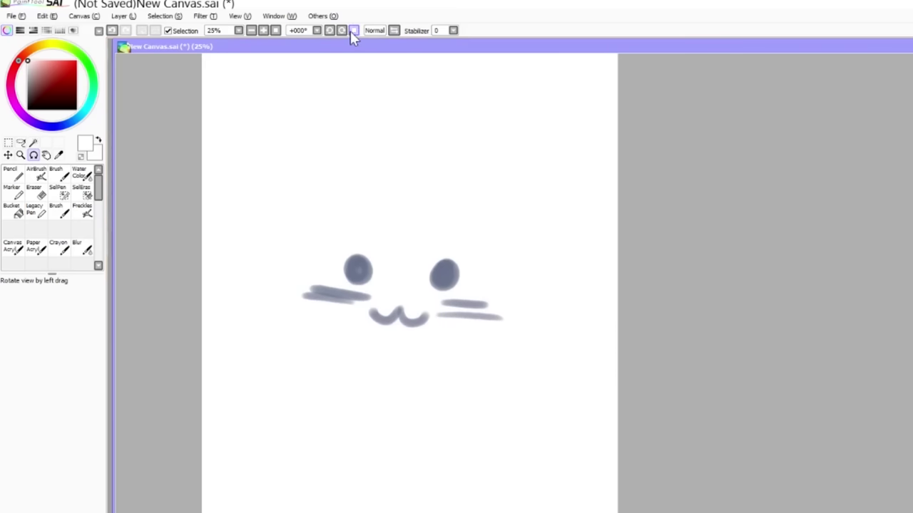
# - Pan the canvas with the Hand tool, and view the tool's shortcut key setting without changing it
pyautogui.click(46, 155)
pyautogui.moveTo(239, 206)
pyautogui.mouseDown()
pyautogui.moveTo(363, 382)
pyautogui.moveTo(495, 356)
pyautogui.moveTo(363, 211)
pyautogui.moveTo(306, 224)
pyautogui.moveTo(381, 156)
pyautogui.mouseUp()
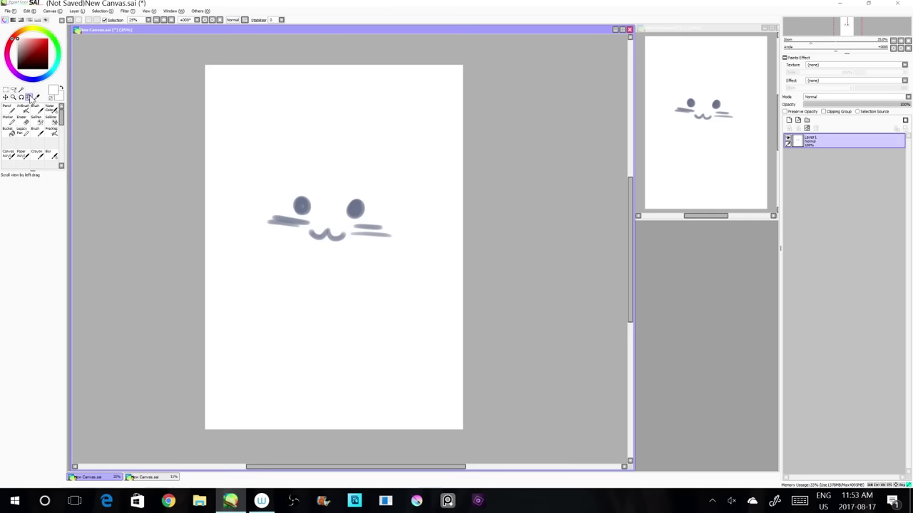
pyautogui.doubleClick(30, 98)
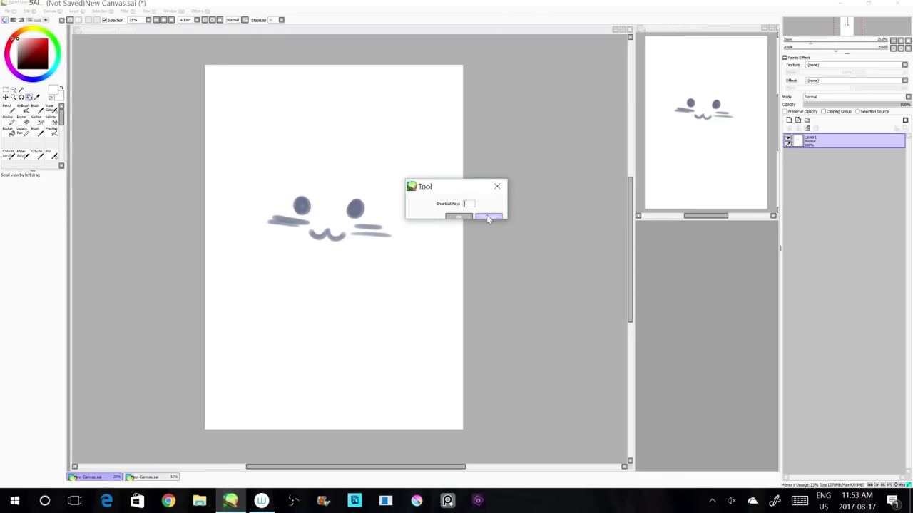
pyautogui.click(488, 218)
pyautogui.doubleClick(29, 98)
pyautogui.click(445, 217)
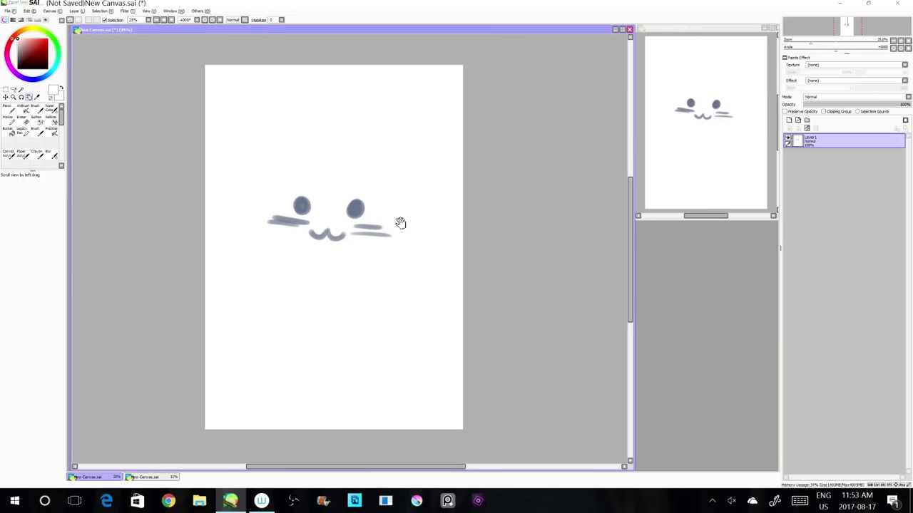
# - Select the Brush and pan the canvas with the temporary Hand tool
pyautogui.click(8, 109)
pyautogui.click(36, 110)
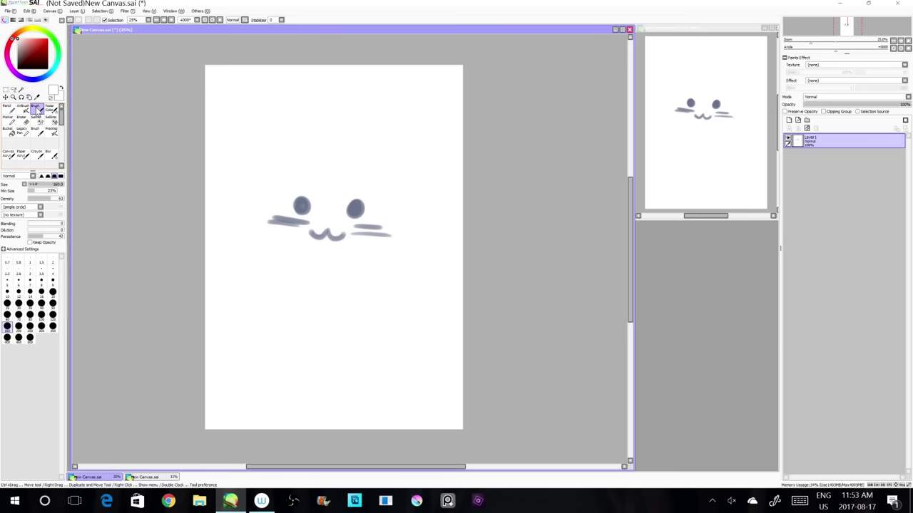
pyautogui.press('space')
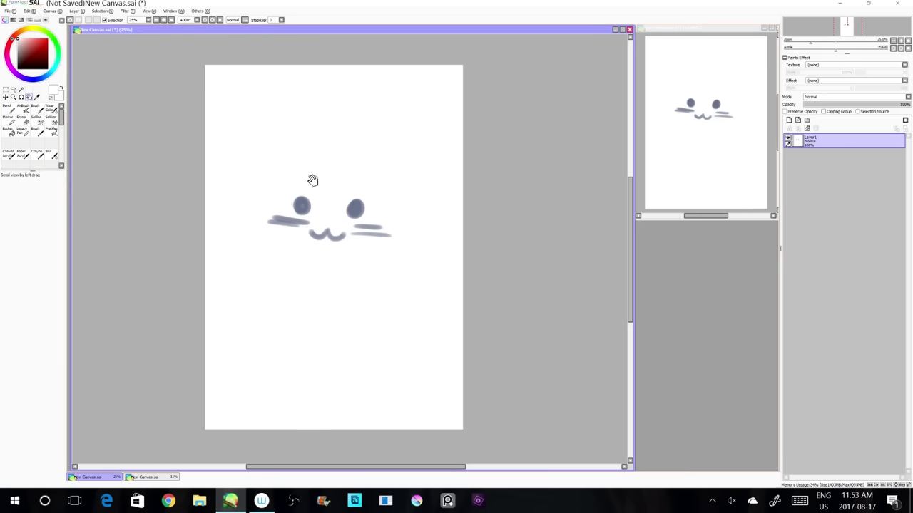
pyautogui.moveTo(313, 180)
pyautogui.mouseDown()
pyautogui.moveTo(300, 263)
pyautogui.moveTo(301, 186)
pyautogui.mouseUp()
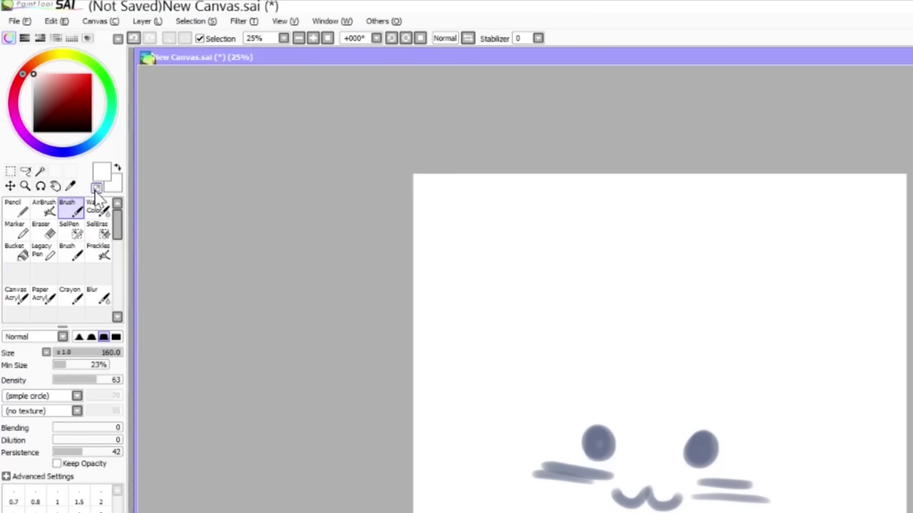
# - Choose a saturated red and paint dense Brush strokes above and beside the cat face
pyautogui.click(95, 188)
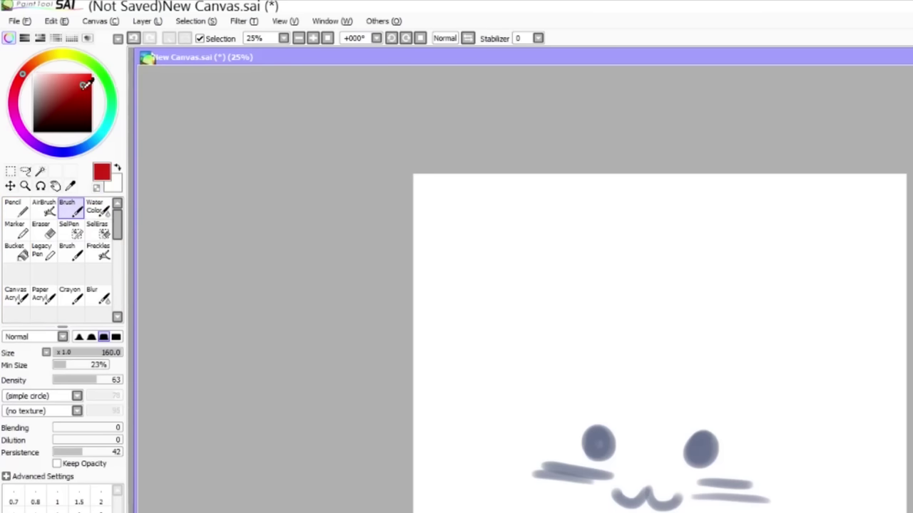
pyautogui.moveTo(621, 235)
pyautogui.mouseDown()
pyautogui.moveTo(632, 410)
pyautogui.moveTo(529, 430)
pyautogui.moveTo(458, 328)
pyautogui.mouseUp()
pyautogui.moveTo(237, 168); pyautogui.dragTo(242, 264)
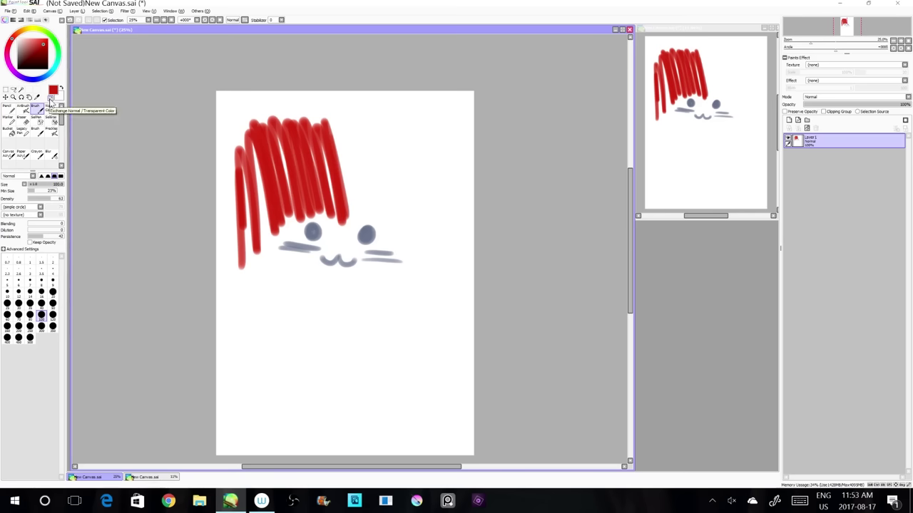
# - Try erasing parts of the drawing with the Brush in transparent color, and undo all the trial strokes
pyautogui.moveTo(251, 123)
pyautogui.mouseDown()
pyautogui.moveTo(274, 188)
pyautogui.moveTo(267, 127)
pyautogui.moveTo(326, 165)
pyautogui.moveTo(331, 187)
pyautogui.moveTo(276, 148)
pyautogui.moveTo(266, 191)
pyautogui.moveTo(323, 168)
pyautogui.moveTo(284, 139)
pyautogui.mouseUp()
pyautogui.hotkey('ctrl', 'z')
pyautogui.hotkey('ctrl', 'z')
pyautogui.hotkey('ctrl', 'z')
pyautogui.hotkey('ctrl', 'z')
pyautogui.hotkey('ctrl', 'z')
pyautogui.hotkey('ctrl', 'z')
pyautogui.hotkey('ctrl', 'z')
pyautogui.hotkey('ctrl', 'z')
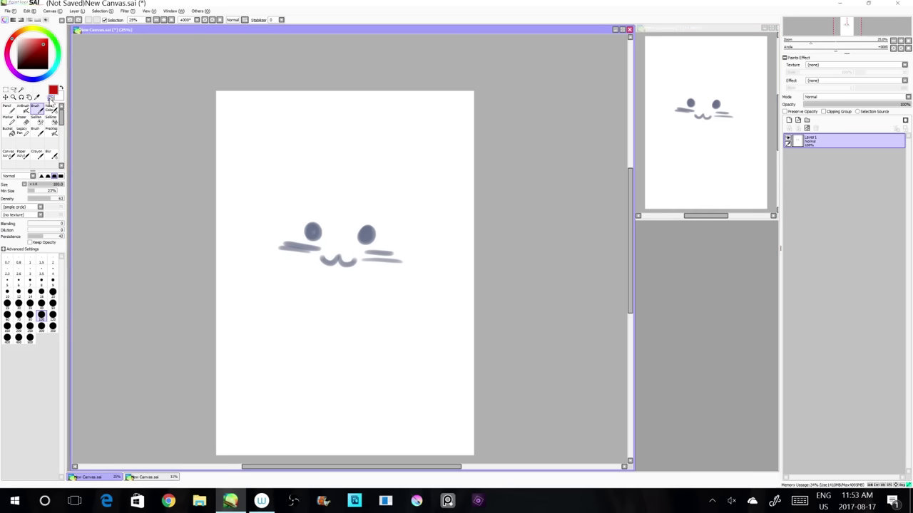
pyautogui.moveTo(319, 227)
pyautogui.mouseDown()
pyautogui.moveTo(309, 249)
pyautogui.moveTo(260, 228)
pyautogui.mouseUp()
pyautogui.hotkey('ctrl', 'z')
# - Draw red sample strokes around the cat face with the Pencil, the AirBrush and the Brush
pyautogui.click(9, 109)
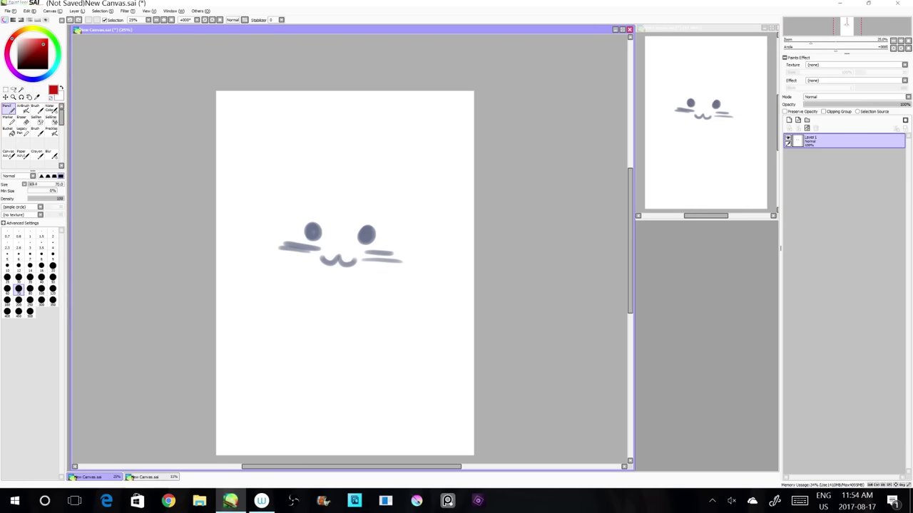
pyautogui.moveTo(244, 153)
pyautogui.mouseDown()
pyautogui.moveTo(261, 285)
pyautogui.moveTo(246, 133)
pyautogui.moveTo(296, 173)
pyautogui.mouseUp()
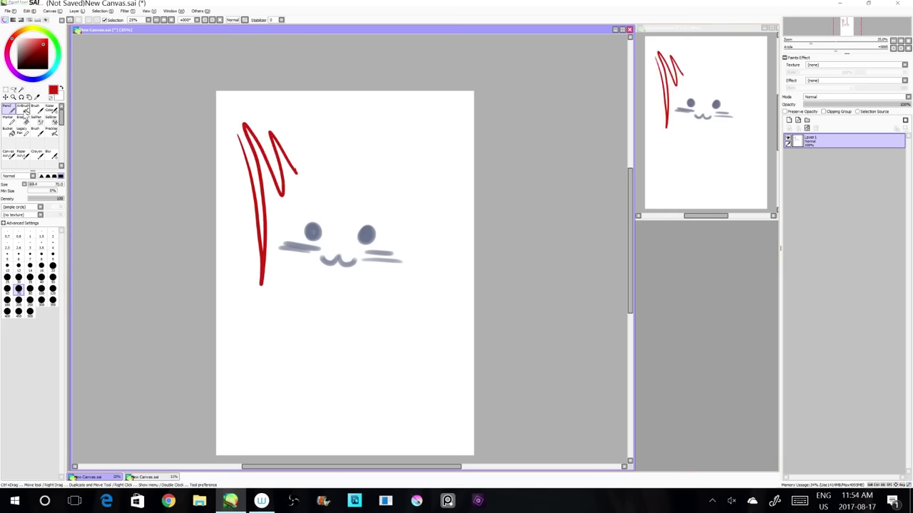
pyautogui.click(25, 107)
pyautogui.moveTo(385, 181)
pyautogui.mouseDown()
pyautogui.moveTo(326, 141)
pyautogui.moveTo(330, 189)
pyautogui.moveTo(386, 148)
pyautogui.moveTo(377, 163)
pyautogui.moveTo(382, 205)
pyautogui.moveTo(360, 135)
pyautogui.moveTo(335, 170)
pyautogui.moveTo(354, 186)
pyautogui.moveTo(367, 119)
pyautogui.moveTo(396, 203)
pyautogui.mouseUp()
pyautogui.click(35, 107)
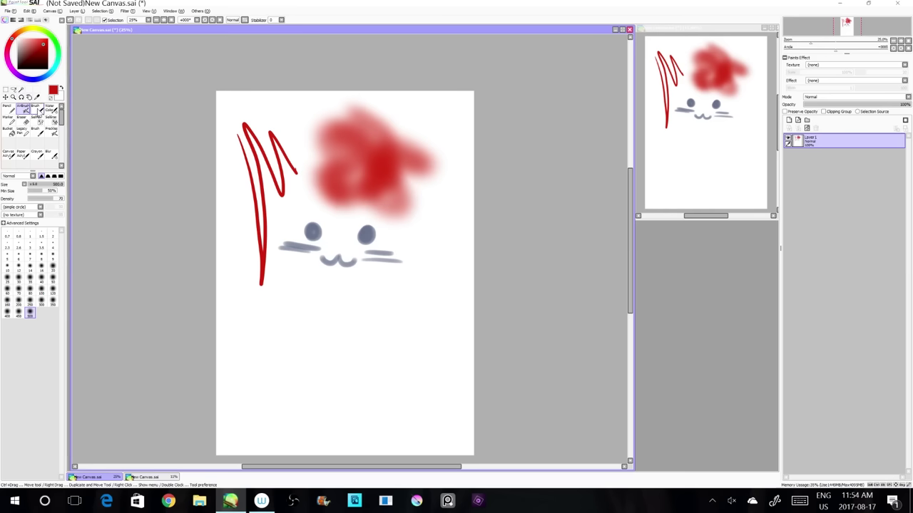
pyautogui.moveTo(343, 293)
pyautogui.mouseDown()
pyautogui.moveTo(312, 359)
pyautogui.moveTo(311, 343)
pyautogui.moveTo(281, 331)
pyautogui.moveTo(266, 314)
pyautogui.mouseUp()
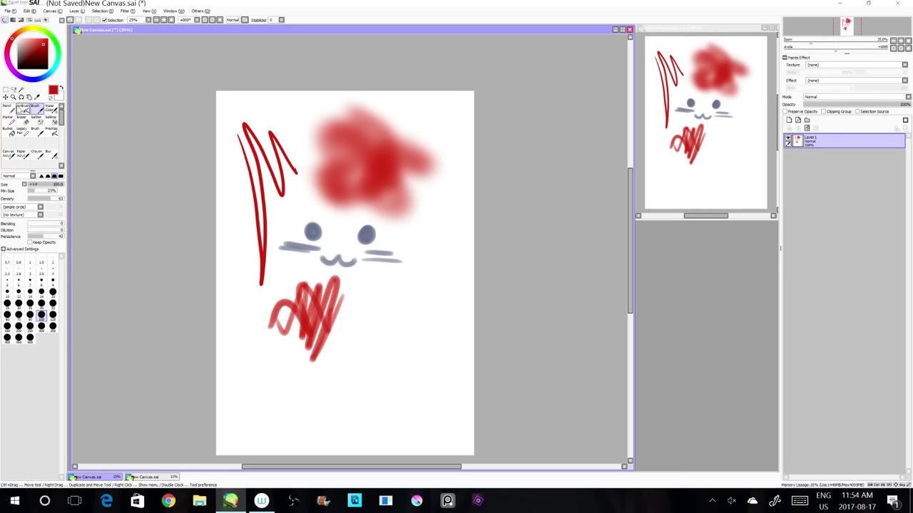
# - Blend the red airbrushed patch down over the cat face with the Water Color brush
pyautogui.press('c')
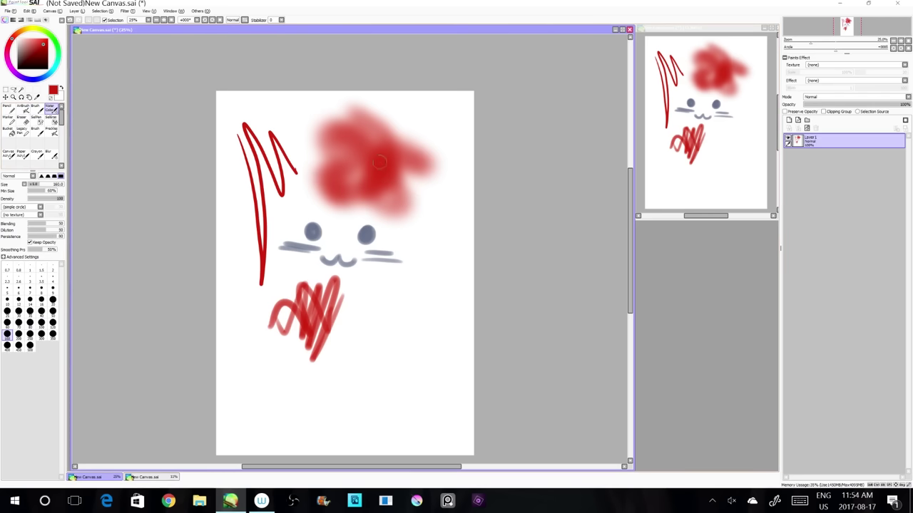
pyautogui.moveTo(390, 194)
pyautogui.mouseDown()
pyautogui.moveTo(400, 249)
pyautogui.moveTo(389, 258)
pyautogui.mouseUp()
pyautogui.moveTo(399, 224)
pyautogui.mouseDown()
pyautogui.moveTo(399, 262)
pyautogui.moveTo(386, 252)
pyautogui.moveTo(376, 282)
pyautogui.moveTo(370, 275)
pyautogui.moveTo(401, 297)
pyautogui.moveTo(413, 263)
pyautogui.moveTo(349, 231)
pyautogui.moveTo(345, 283)
pyautogui.moveTo(367, 288)
pyautogui.moveTo(376, 245)
pyautogui.moveTo(362, 260)
pyautogui.moveTo(345, 220)
pyautogui.moveTo(348, 247)
pyautogui.moveTo(329, 245)
pyautogui.moveTo(315, 223)
pyautogui.moveTo(356, 216)
pyautogui.mouseUp()
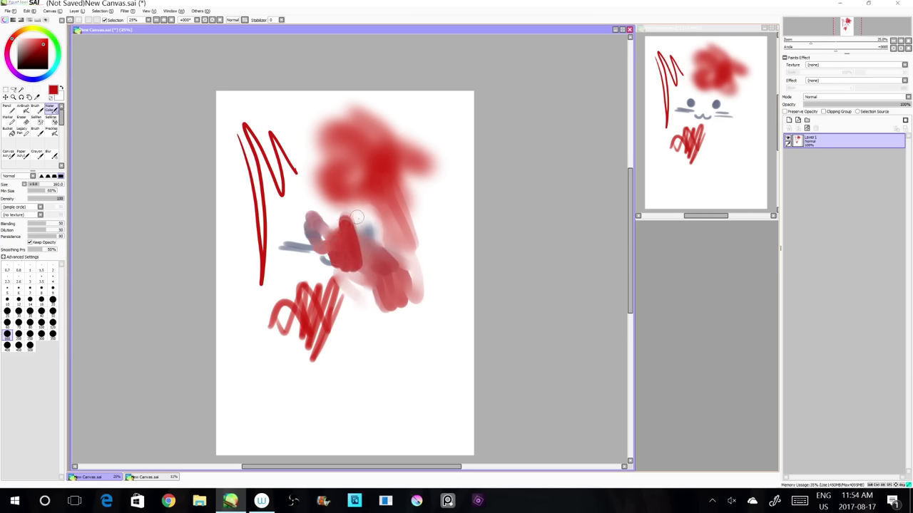
pyautogui.moveTo(367, 260); pyautogui.dragTo(341, 282)
# - Paint blended red Marker strokes over the cat face and the smeared paint
pyautogui.click(10, 119)
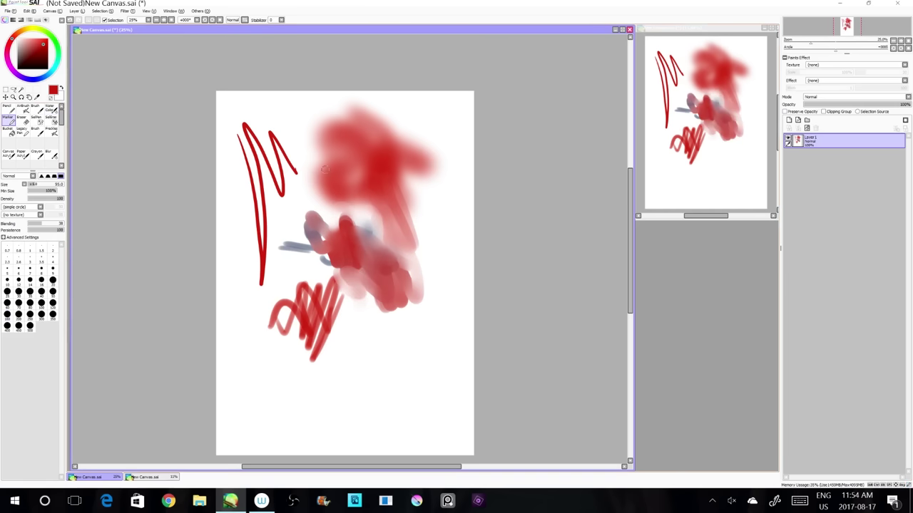
pyautogui.moveTo(329, 214)
pyautogui.mouseDown()
pyautogui.moveTo(311, 172)
pyautogui.moveTo(298, 179)
pyautogui.moveTo(331, 214)
pyautogui.moveTo(293, 208)
pyautogui.moveTo(306, 231)
pyautogui.moveTo(302, 272)
pyautogui.moveTo(279, 229)
pyautogui.mouseUp()
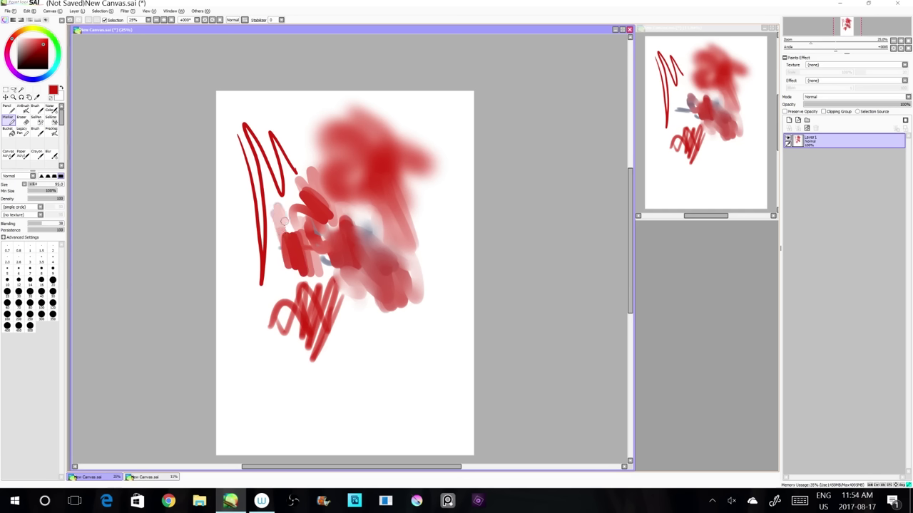
pyautogui.moveTo(356, 241); pyautogui.dragTo(370, 244)
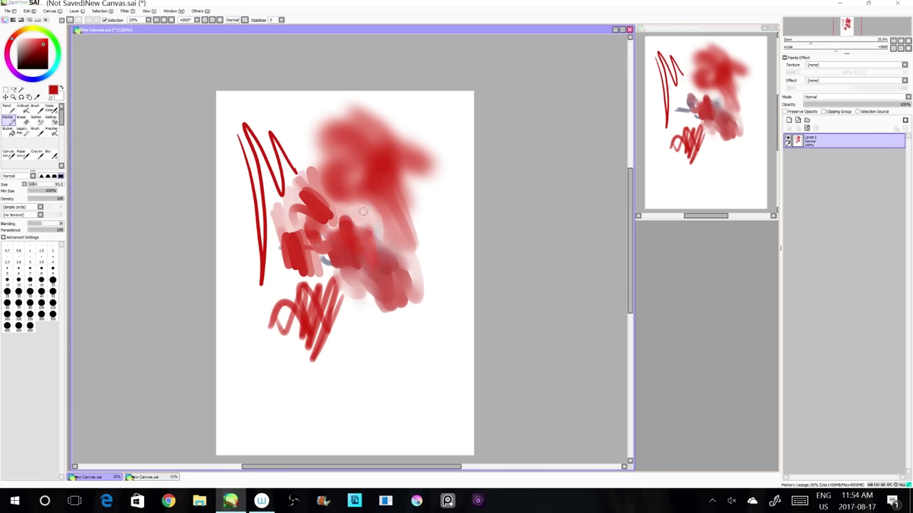
pyautogui.moveTo(326, 269)
pyautogui.mouseDown()
pyautogui.moveTo(314, 289)
pyautogui.moveTo(341, 271)
pyautogui.moveTo(378, 313)
pyautogui.mouseUp()
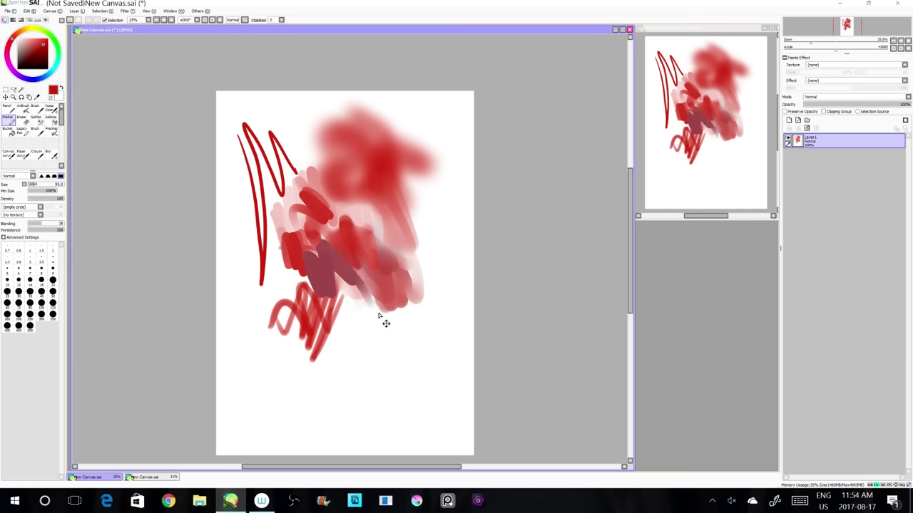
# - Undo the Marker and Water Color strokes over the cat face
pyautogui.hotkey('ctrl', 'z')
pyautogui.hotkey('ctrl', 'z')
pyautogui.hotkey('ctrl', 'z')
pyautogui.hotkey('ctrl', 'z')
pyautogui.hotkey('ctrl', 'z')
pyautogui.hotkey('ctrl', 'z')
pyautogui.hotkey('ctrl', 'z')
pyautogui.hotkey('ctrl', 'z')
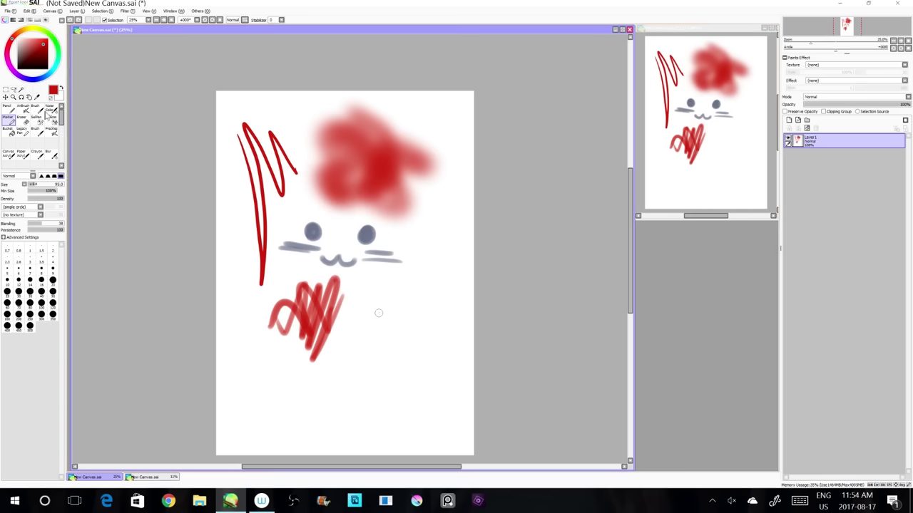
# - Try the Eraser in a zigzag across the red patch and the cat face, and undo it
pyautogui.click(23, 120)
pyautogui.moveTo(377, 138)
pyautogui.mouseDown()
pyautogui.moveTo(387, 254)
pyautogui.moveTo(287, 332)
pyautogui.mouseUp()
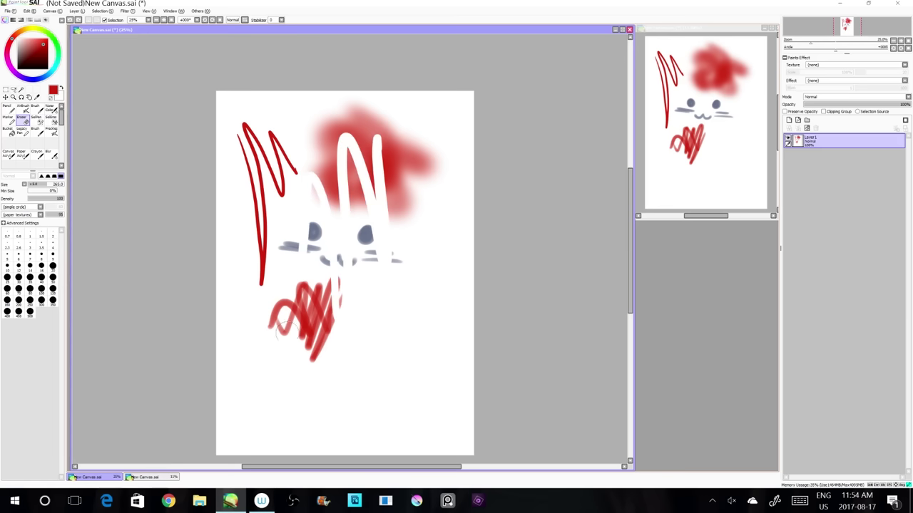
pyautogui.hotkey('ctrl', 'z')
pyautogui.hotkey('ctrl', 'z')
pyautogui.hotkey('ctrl', 'z')
pyautogui.hotkey('ctrl', 'z')
# - Paint a freehand selection over the drawing with the SelPen, switch to the AirBrush, and clear the selection
pyautogui.click(37, 120)
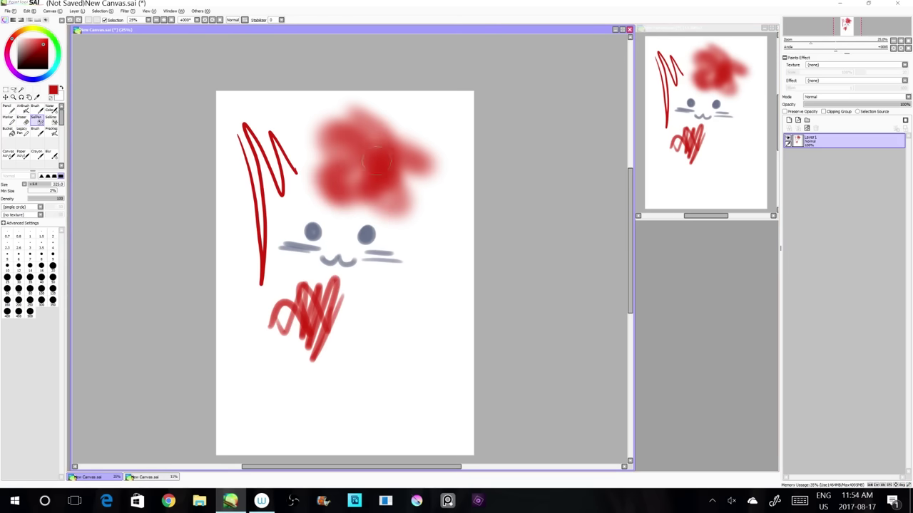
pyautogui.moveTo(360, 139)
pyautogui.mouseDown()
pyautogui.moveTo(387, 188)
pyautogui.moveTo(366, 233)
pyautogui.moveTo(333, 247)
pyautogui.moveTo(302, 283)
pyautogui.moveTo(277, 218)
pyautogui.mouseUp()
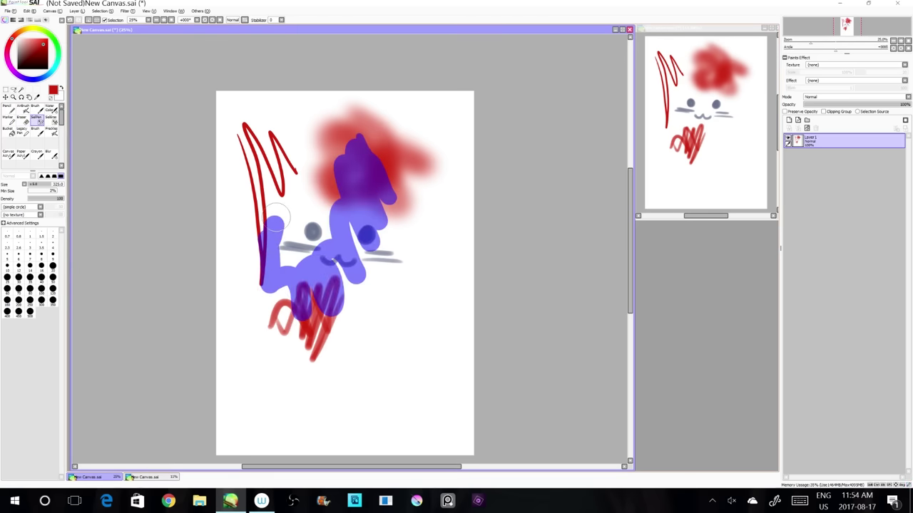
pyautogui.click(25, 107)
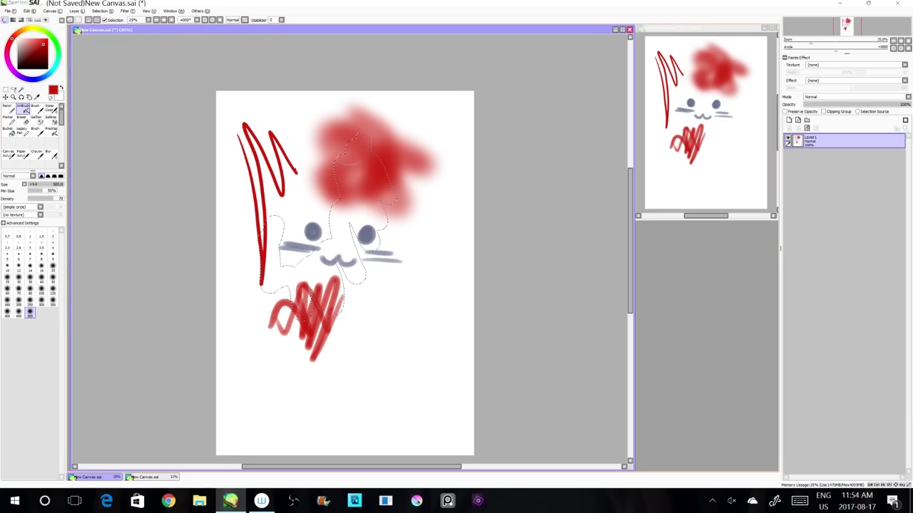
pyautogui.hotkey('ctrl', 'd')
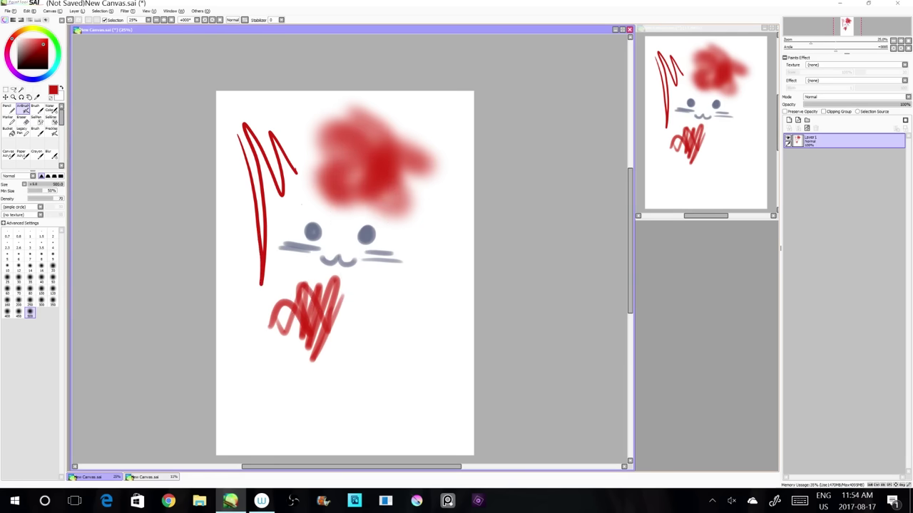
# - Try painting a selection over the cat face with the SelPen and erasing from it with the SelEras, and undo both
pyautogui.click(35, 118)
pyautogui.moveTo(346, 142)
pyautogui.mouseDown()
pyautogui.moveTo(364, 174)
pyautogui.moveTo(368, 261)
pyautogui.mouseUp()
pyautogui.moveTo(319, 173); pyautogui.dragTo(303, 235)
pyautogui.click(51, 121)
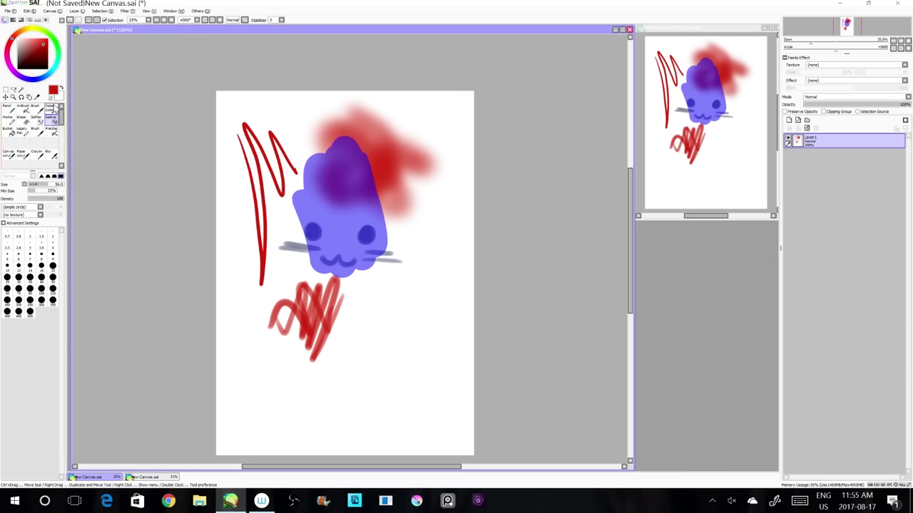
pyautogui.moveTo(348, 163)
pyautogui.mouseDown()
pyautogui.moveTo(310, 196)
pyautogui.moveTo(335, 255)
pyautogui.mouseUp()
pyautogui.hotkey('ctrl', 'z')
pyautogui.hotkey('ctrl', 'z')
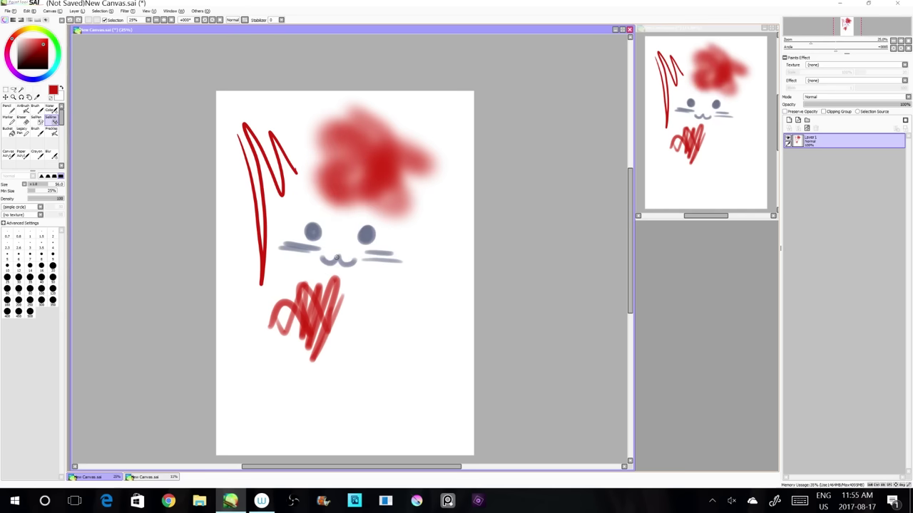
# - Try a red Bucket fill on the canvas beside the blurred red patch, and undo it
pyautogui.click(9, 131)
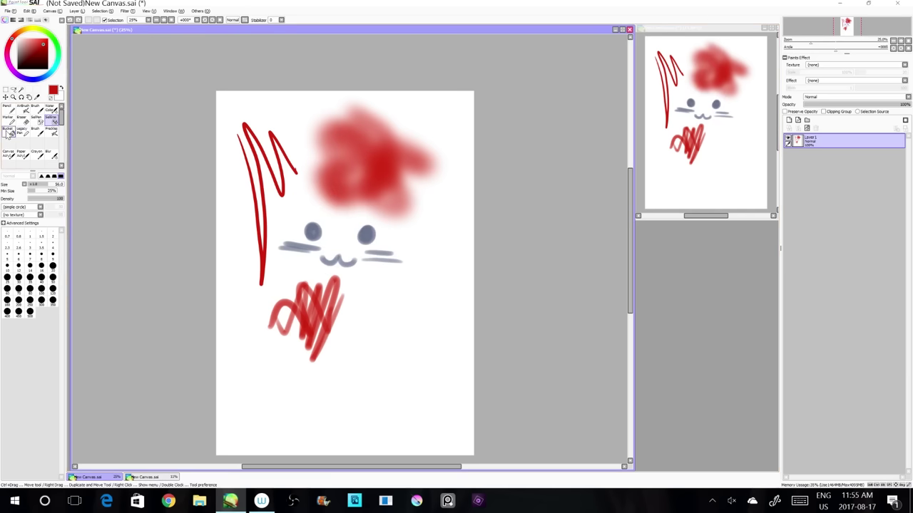
pyautogui.click(297, 181)
pyautogui.hotkey('ctrl', 'z')
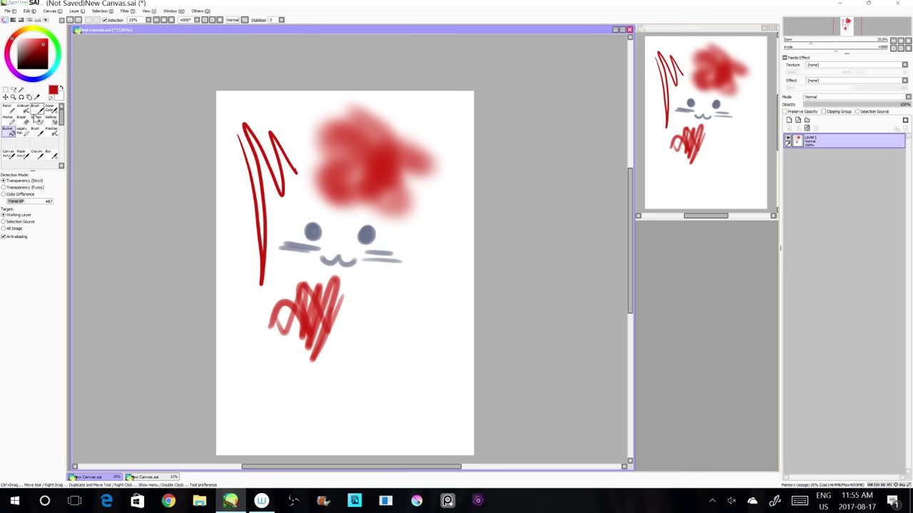
# - Try a red Legacy Pen stroke in the blank area beside the lower red scribble, and undo it
pyautogui.click(22, 130)
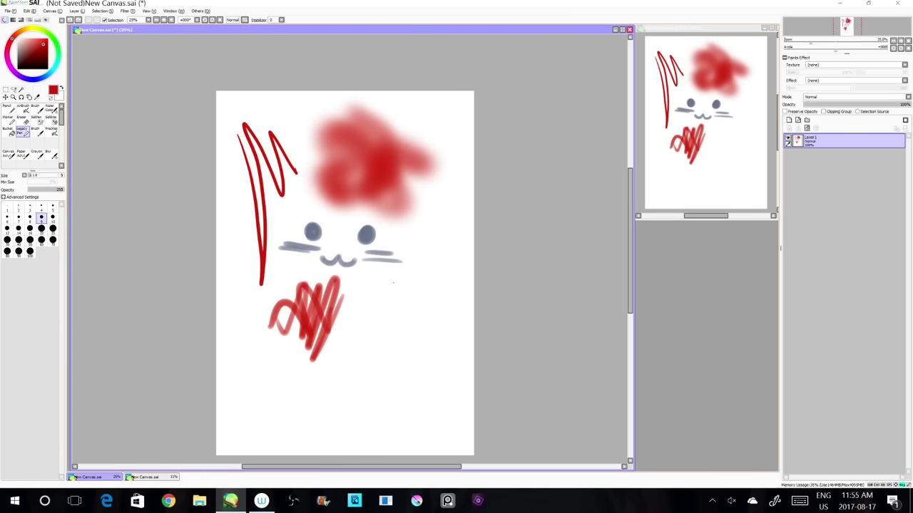
pyautogui.moveTo(400, 321)
pyautogui.mouseDown()
pyautogui.moveTo(378, 288)
pyautogui.moveTo(365, 323)
pyautogui.mouseUp()
pyautogui.hotkey('ctrl', 'z')
# - Try a thick red Legacy Pen stroke at size 30 in a 1600% close-up of the canvas, and undo it
pyautogui.moveTo(38, 178); pyautogui.dragTo(64, 177)
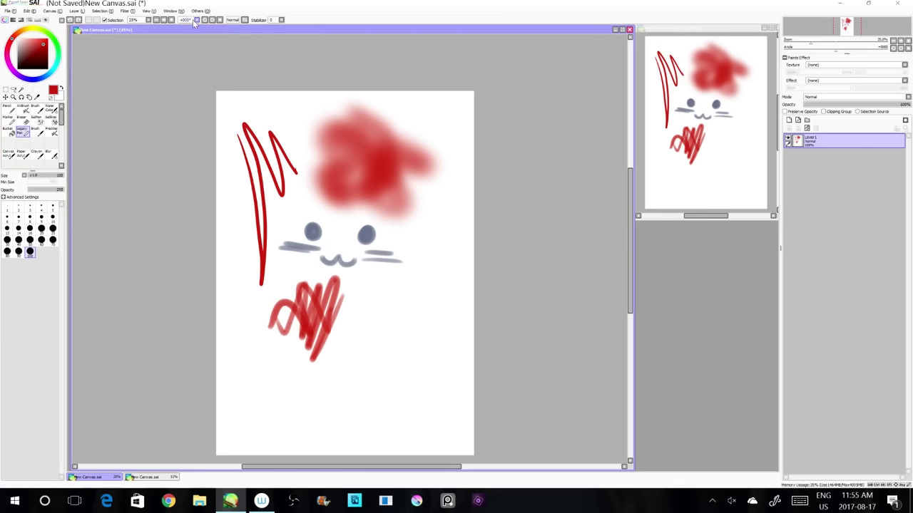
pyautogui.moveTo(845, 41); pyautogui.dragTo(886, 41)
pyautogui.press('[')
pyautogui.press('[')
pyautogui.press('[')
pyautogui.press('[')
pyautogui.press('[')
pyautogui.press('[')
pyautogui.press('[')
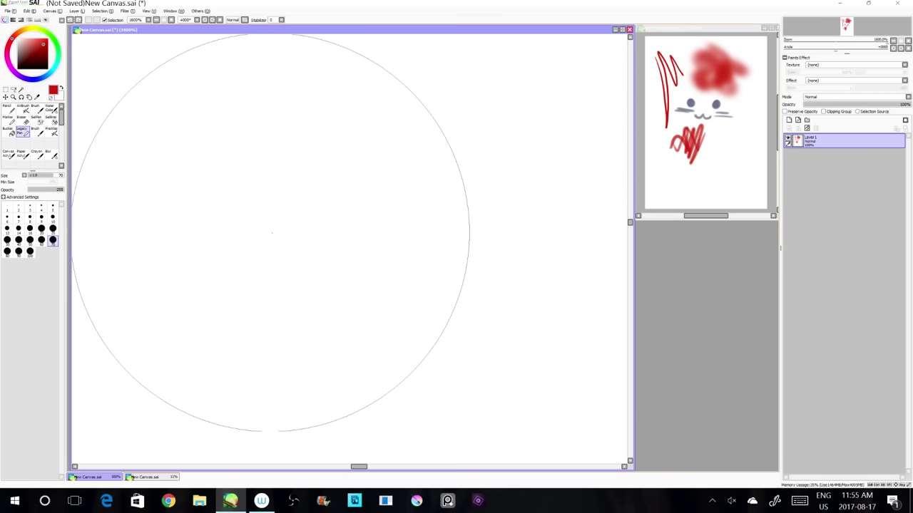
pyautogui.moveTo(362, 215)
pyautogui.mouseDown()
pyautogui.moveTo(365, 278)
pyautogui.moveTo(262, 216)
pyautogui.moveTo(222, 313)
pyautogui.moveTo(196, 333)
pyautogui.mouseUp()
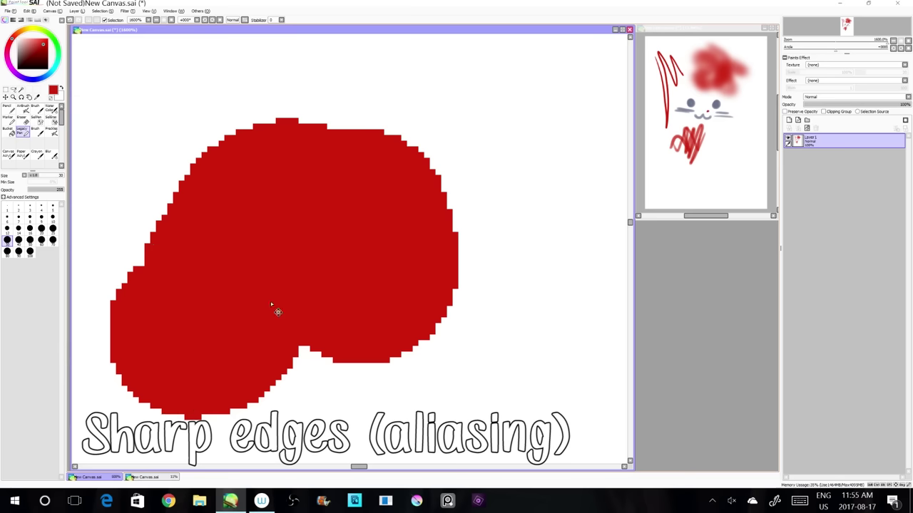
pyautogui.hotkey('ctrl', 'z')
# - Set the Legacy Pen size to 10 and paint a winding red stroke across the magnified canvas
pyautogui.press('[')
pyautogui.press('[')
pyautogui.press('[')
pyautogui.press('[')
pyautogui.press('[')
pyautogui.press('[')
pyautogui.moveTo(487, 271)
pyautogui.mouseDown()
pyautogui.moveTo(390, 77)
pyautogui.moveTo(563, 177)
pyautogui.mouseUp()
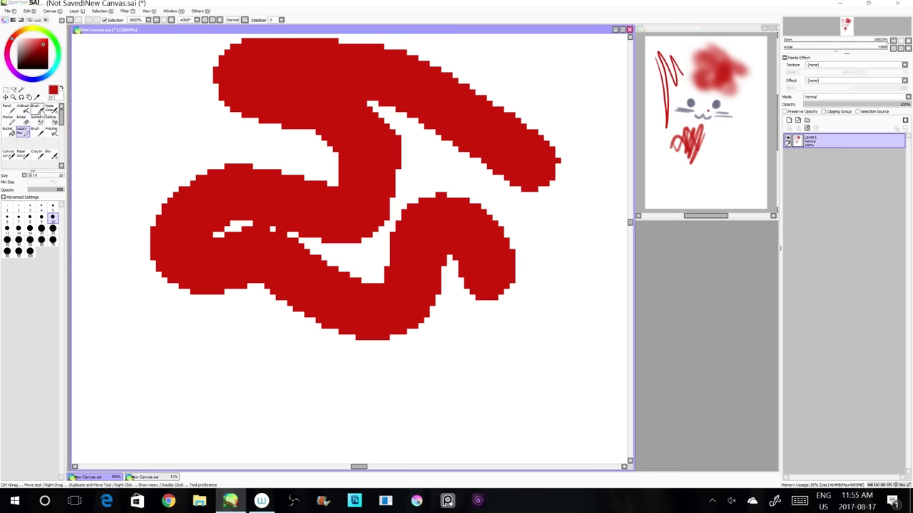
# - Try erasing along the winding stroke's edge with the Legacy Pen at size 4 in transparent color, and undo both strokes
pyautogui.press('[')
pyautogui.press('[')
pyautogui.press('[')
pyautogui.press('[')
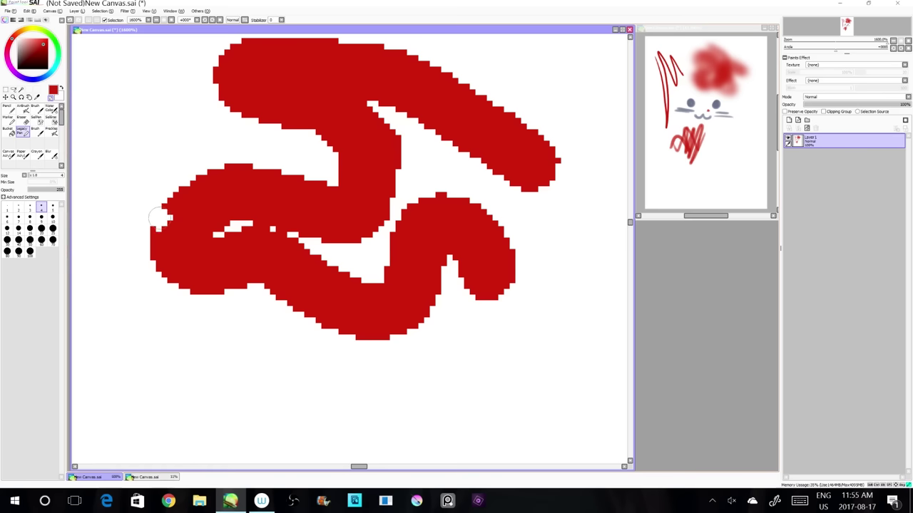
pyautogui.moveTo(160, 218)
pyautogui.mouseDown()
pyautogui.moveTo(186, 250)
pyautogui.moveTo(204, 226)
pyautogui.moveTo(294, 189)
pyautogui.moveTo(293, 165)
pyautogui.mouseUp()
pyautogui.hotkey('ctrl', 'z')
pyautogui.hotkey('ctrl', 'z')
pyautogui.click(13, 97)
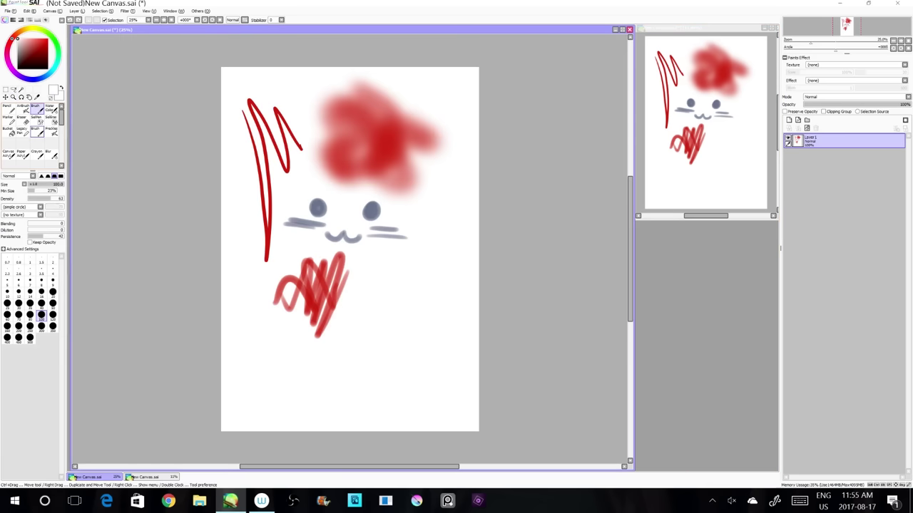
# - Go through the second Brush, Freckles and Canvas Acryl presets, trying and undoing Canvas Acryl strokes at the red zigzag's lower tip
pyautogui.click(37, 132)
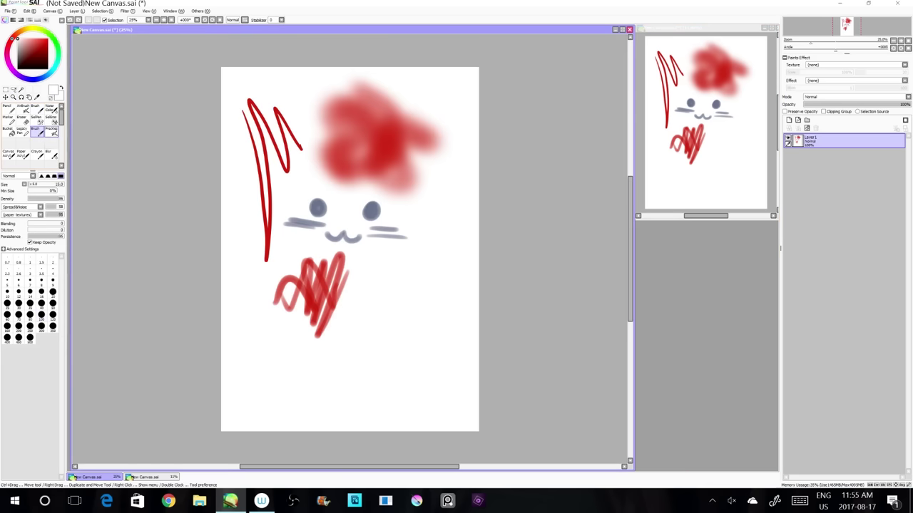
pyautogui.press('b')
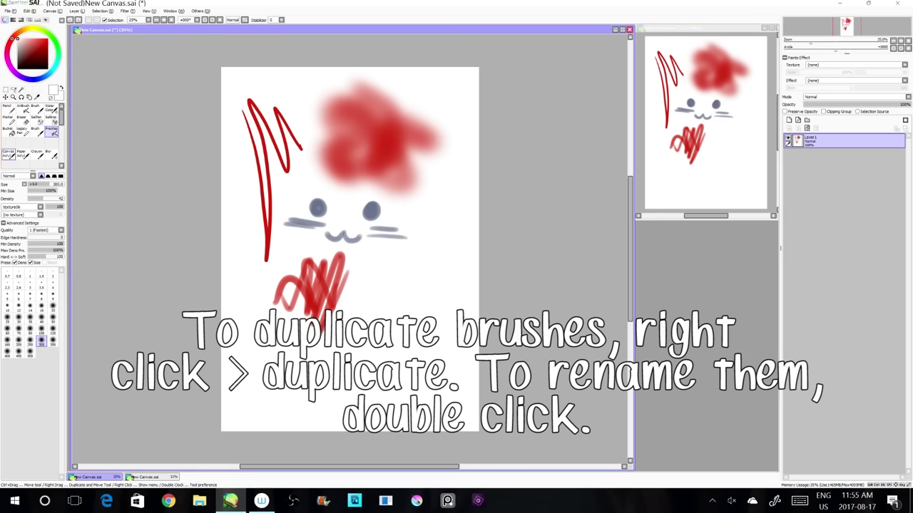
pyautogui.click(9, 154)
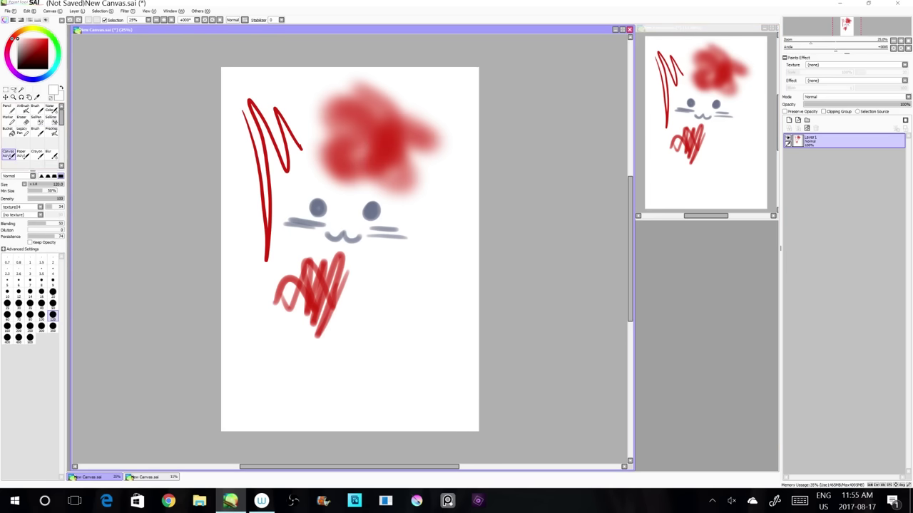
pyautogui.moveTo(270, 237)
pyautogui.mouseDown()
pyautogui.moveTo(270, 274)
pyautogui.moveTo(244, 244)
pyautogui.moveTo(248, 318)
pyautogui.mouseUp()
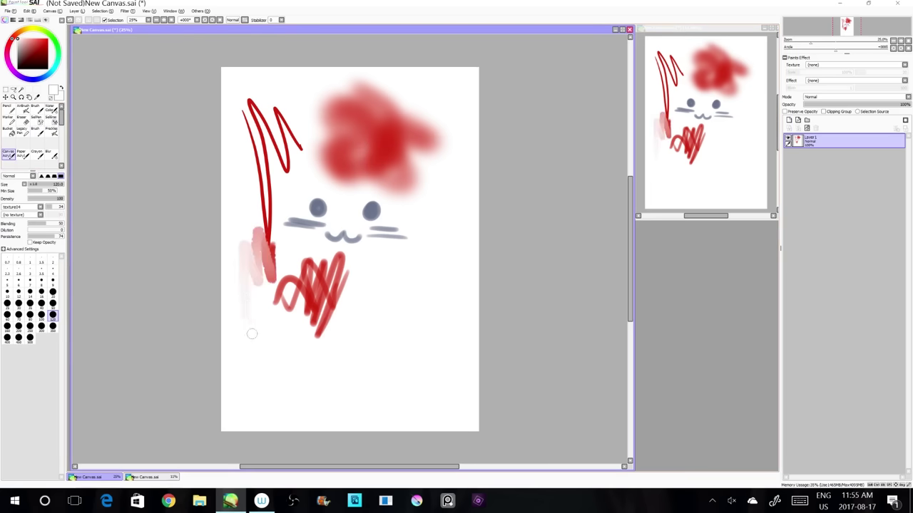
pyautogui.hotkey('ctrl', 'z')
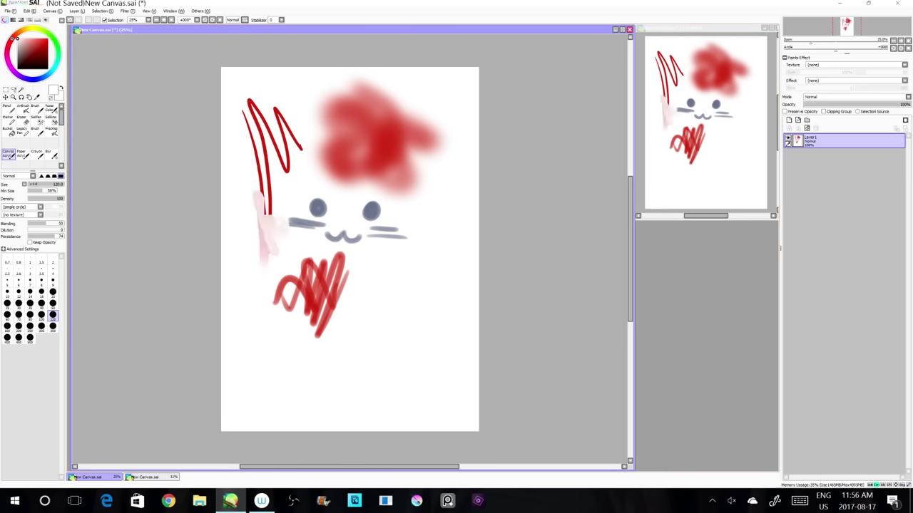
pyautogui.hotkey('ctrl', 'z')
# - Step through the Canvas Acryl, Paper Acryl and Crayon presets and select the Blur brush
pyautogui.doubleClick(13, 90)
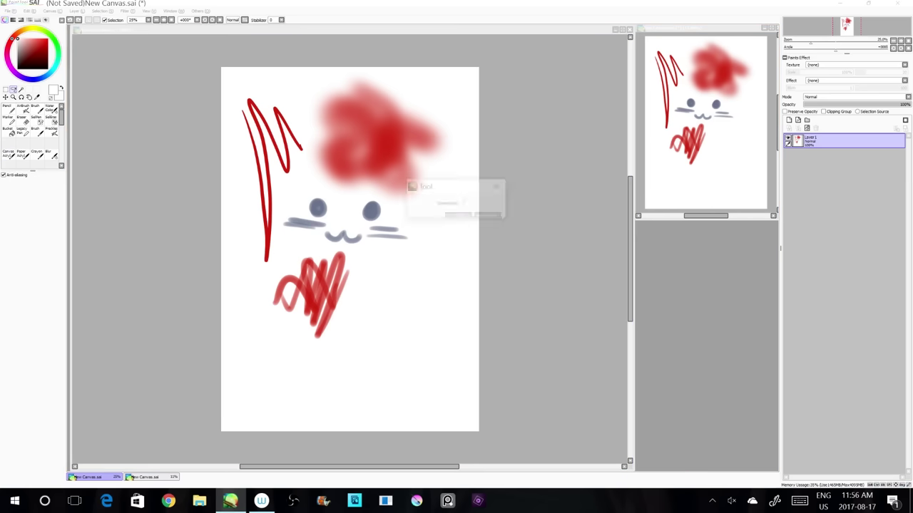
pyautogui.click(489, 216)
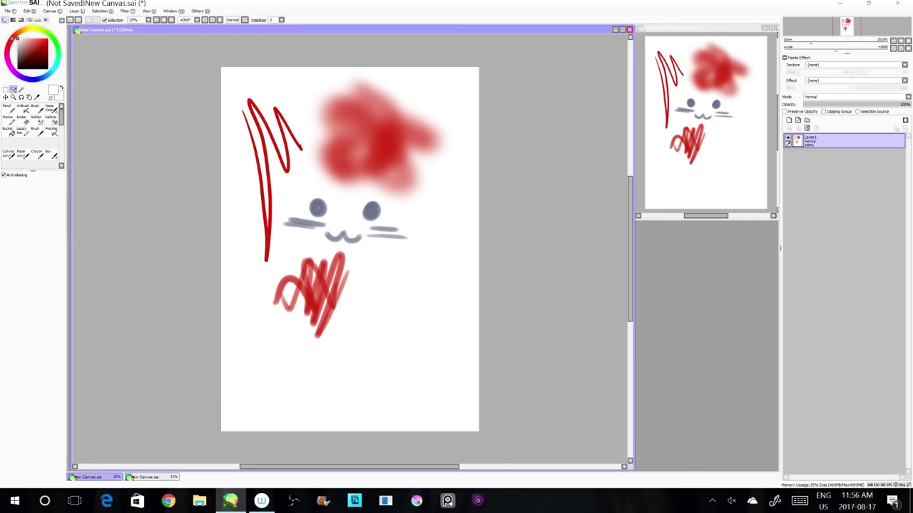
pyautogui.hotkey('ctrl', 'alt', 'space')
pyautogui.click(334, 204)
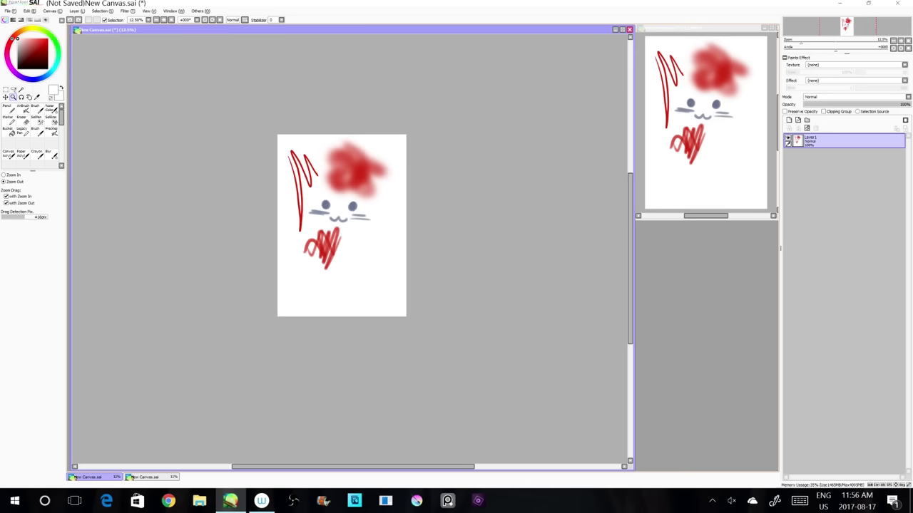
pyautogui.moveTo(302, 174); pyautogui.dragTo(377, 277)
pyautogui.click(10, 154)
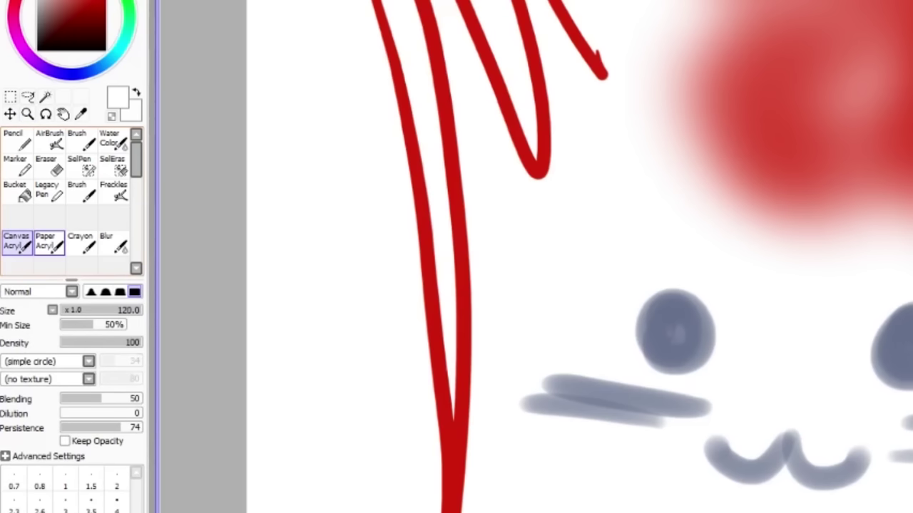
pyautogui.click(48, 241)
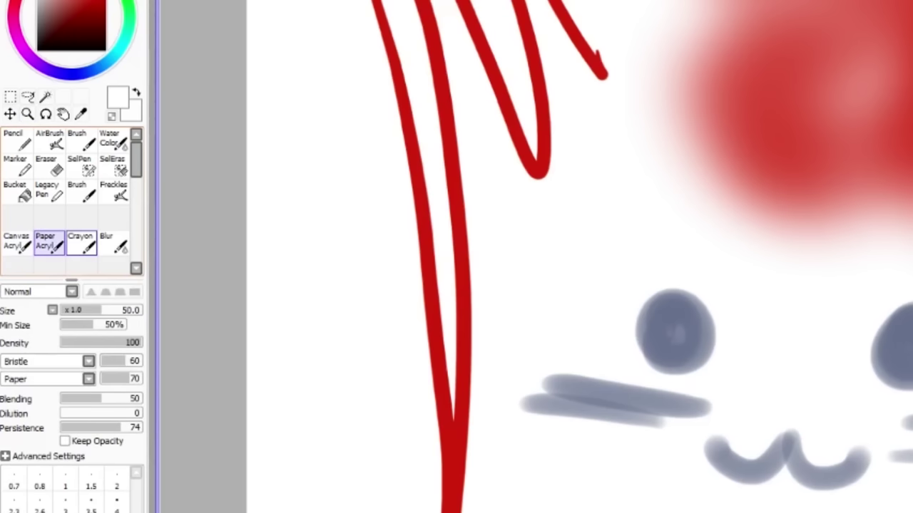
pyautogui.click(80, 241)
pyautogui.click(110, 241)
# - Try the Blur brush on the red zigzag's lower tip and the edges of the red scribble, undoing each stroke
pyautogui.moveTo(204, 199)
pyautogui.mouseDown()
pyautogui.moveTo(213, 267)
pyautogui.moveTo(190, 270)
pyautogui.moveTo(207, 295)
pyautogui.mouseUp()
pyautogui.hotkey('ctrl', 'z')
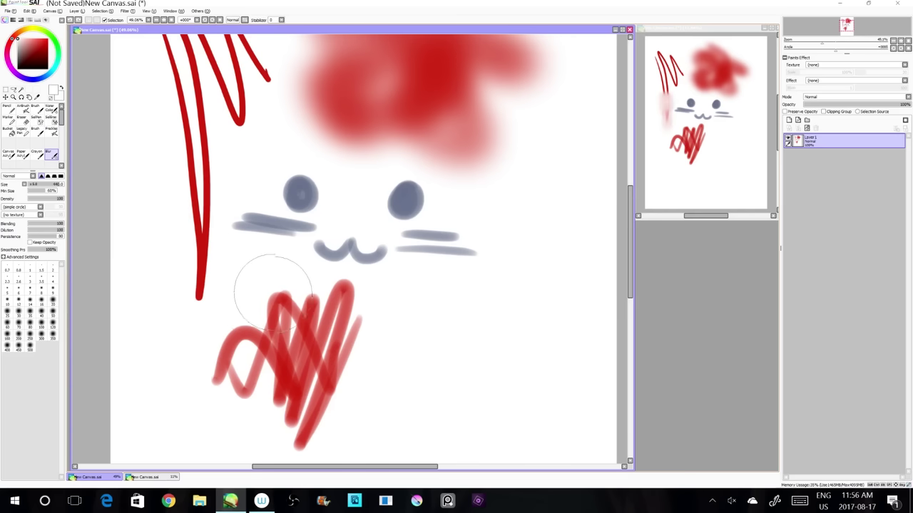
pyautogui.moveTo(264, 275)
pyautogui.mouseDown()
pyautogui.moveTo(262, 318)
pyautogui.moveTo(233, 311)
pyautogui.moveTo(223, 395)
pyautogui.moveTo(255, 416)
pyautogui.moveTo(283, 413)
pyautogui.moveTo(254, 375)
pyautogui.moveTo(228, 377)
pyautogui.mouseUp()
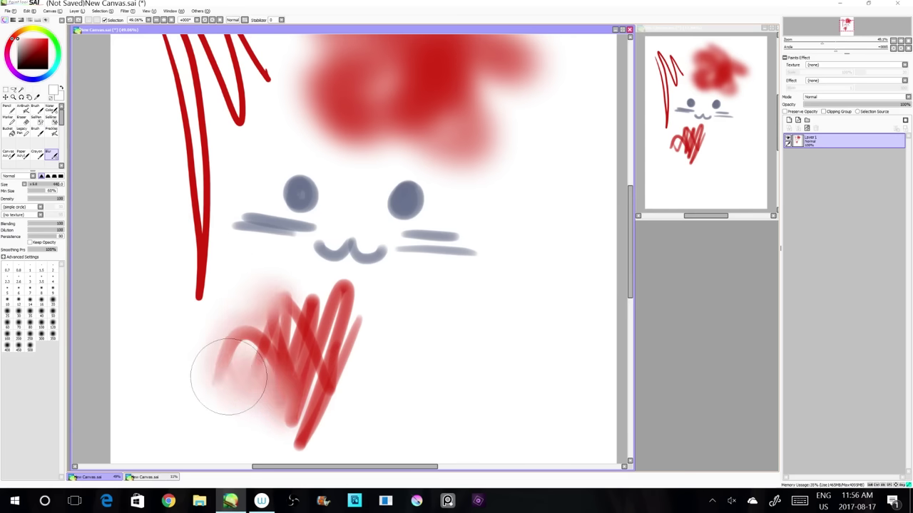
pyautogui.hotkey('ctrl', 'z')
pyautogui.moveTo(353, 293)
pyautogui.mouseDown()
pyautogui.moveTo(378, 364)
pyautogui.moveTo(348, 350)
pyautogui.moveTo(330, 378)
pyautogui.moveTo(314, 360)
pyautogui.moveTo(391, 314)
pyautogui.moveTo(336, 305)
pyautogui.moveTo(326, 366)
pyautogui.mouseUp()
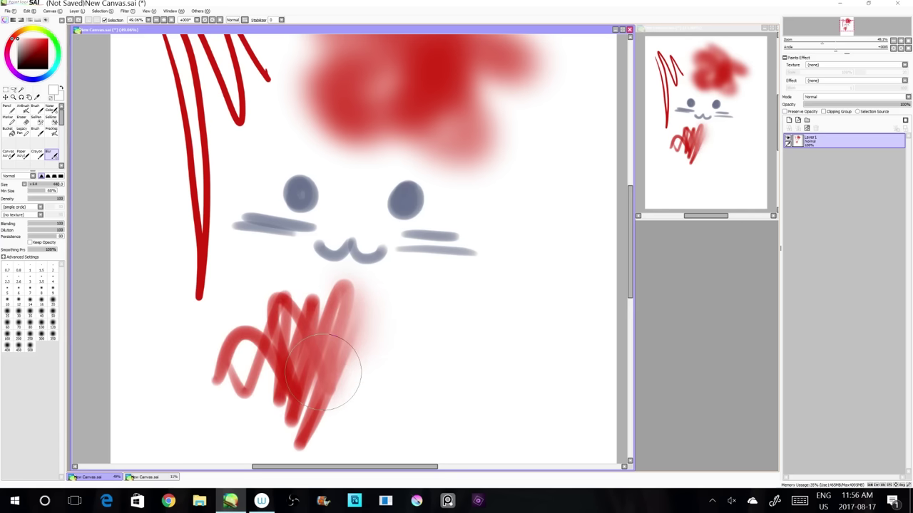
pyautogui.hotkey('ctrl', 'z')
pyautogui.moveTo(285, 421)
pyautogui.mouseDown()
pyautogui.moveTo(265, 397)
pyautogui.moveTo(233, 391)
pyautogui.moveTo(255, 397)
pyautogui.mouseUp()
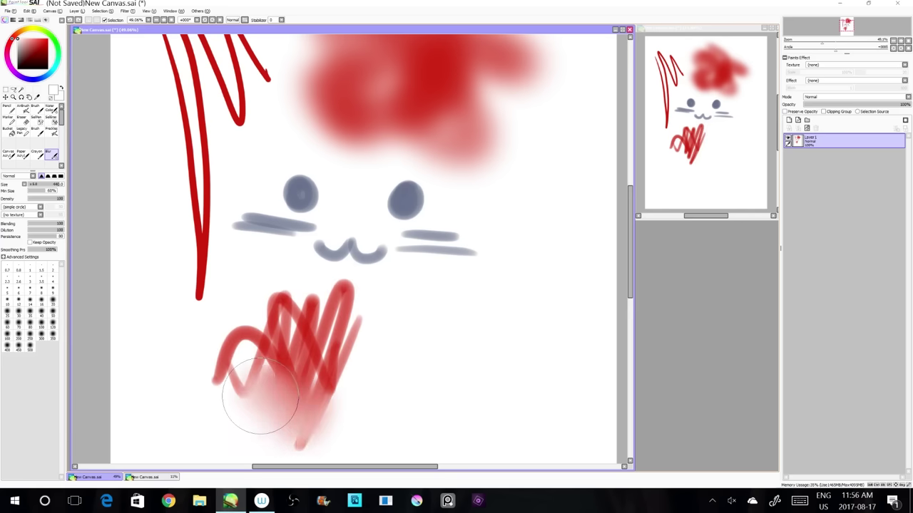
pyautogui.hotkey('ctrl', 'z')
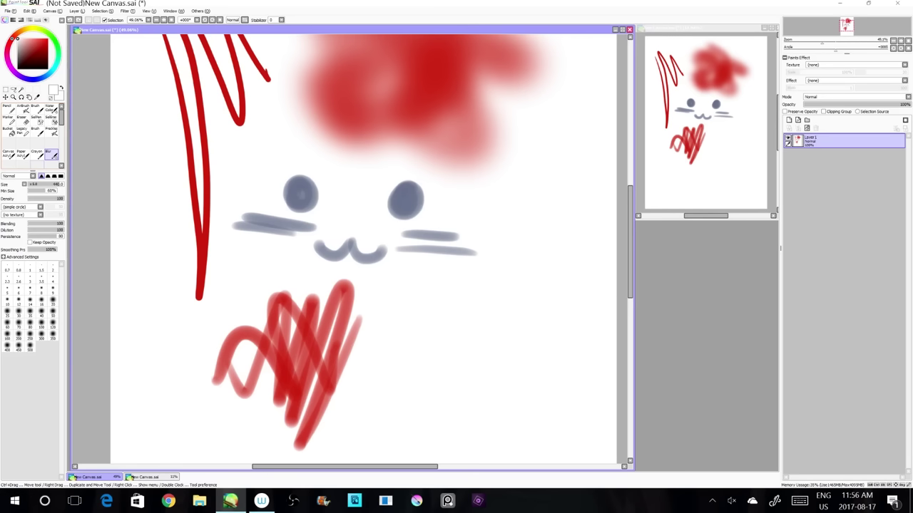
# - Switch to the Brush in red, try a dense scribble at the canvas's left edge, and undo it
pyautogui.press('b')
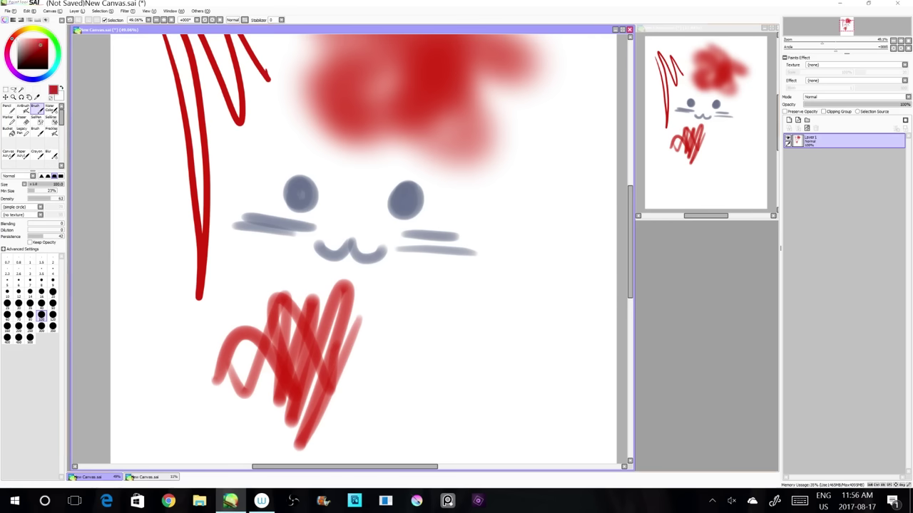
pyautogui.moveTo(158, 250)
pyautogui.mouseDown()
pyautogui.moveTo(146, 342)
pyautogui.moveTo(137, 286)
pyautogui.moveTo(130, 303)
pyautogui.mouseUp()
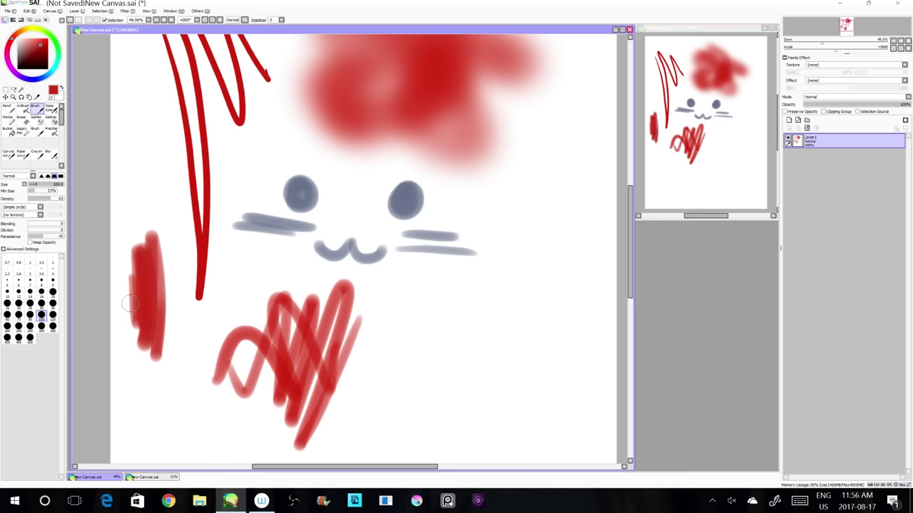
pyautogui.hotkey('ctrl', 'z')
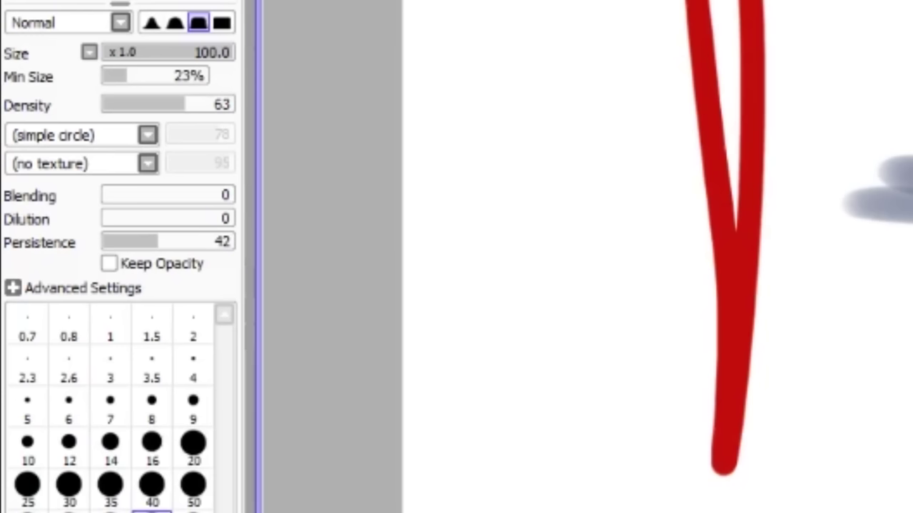
# - Set the Brush's persistence to 0 and try red strokes beside the zigzag line, undoing them
pyautogui.moveTo(43, 236); pyautogui.dragTo(27, 235)
pyautogui.moveTo(153, 217); pyautogui.dragTo(165, 209)
pyautogui.moveTo(598, 143)
pyautogui.mouseDown()
pyautogui.moveTo(575, 492)
pyautogui.moveTo(497, 403)
pyautogui.moveTo(455, 334)
pyautogui.mouseUp()
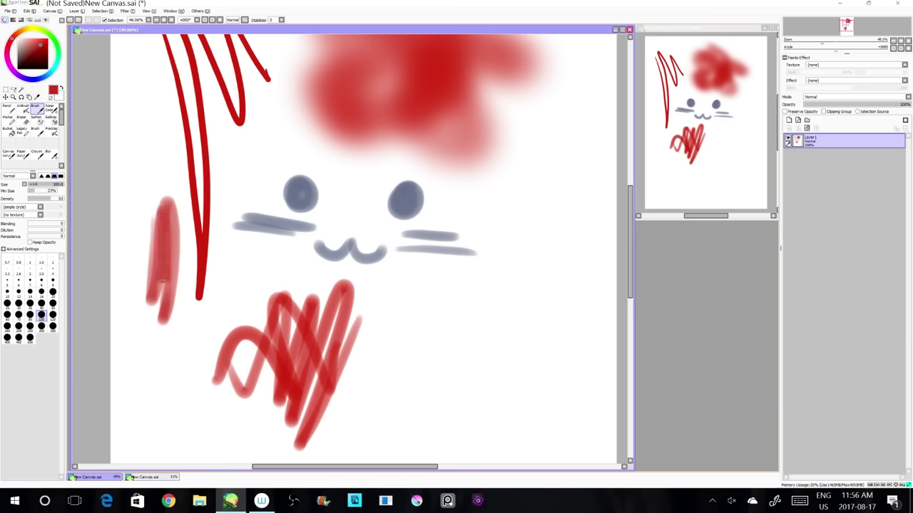
pyautogui.hotkey('ctrl', 'z')
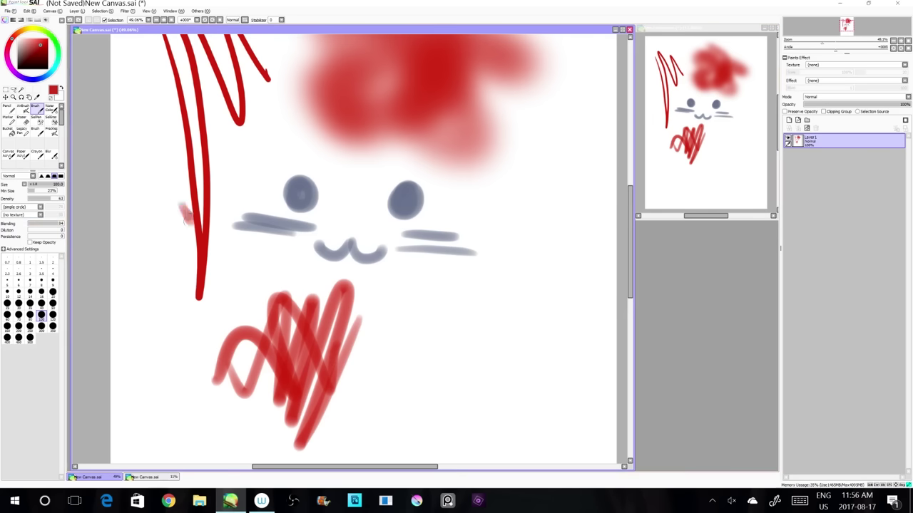
# - Paint red Brush strokes with high blending over the zigzag line and cat face to smear their colors, undoing the last stroke
pyautogui.moveTo(186, 214)
pyautogui.mouseDown()
pyautogui.moveTo(182, 250)
pyautogui.moveTo(143, 205)
pyautogui.moveTo(157, 225)
pyautogui.moveTo(158, 150)
pyautogui.moveTo(183, 194)
pyautogui.moveTo(303, 196)
pyautogui.moveTo(321, 178)
pyautogui.moveTo(228, 194)
pyautogui.moveTo(285, 274)
pyautogui.moveTo(363, 257)
pyautogui.moveTo(271, 207)
pyautogui.moveTo(410, 246)
pyautogui.moveTo(431, 237)
pyautogui.moveTo(328, 160)
pyautogui.moveTo(424, 208)
pyautogui.mouseUp()
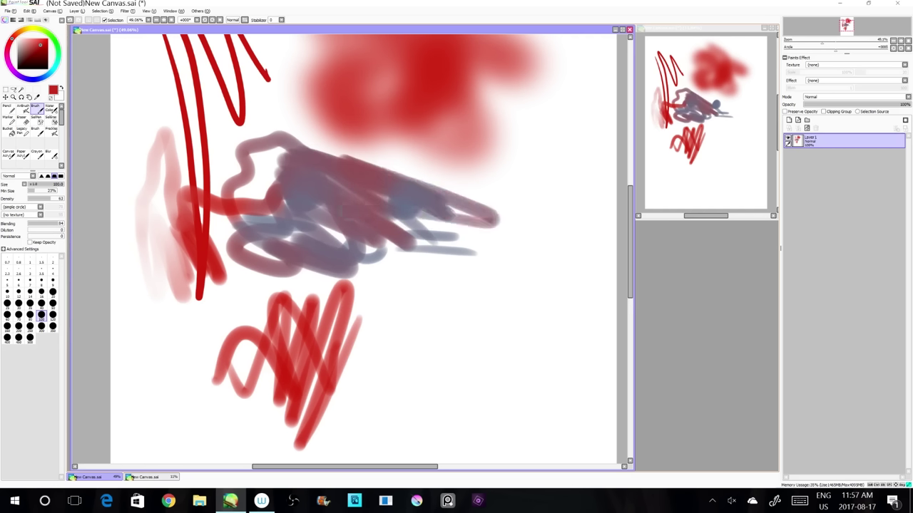
pyautogui.moveTo(403, 245); pyautogui.dragTo(440, 300)
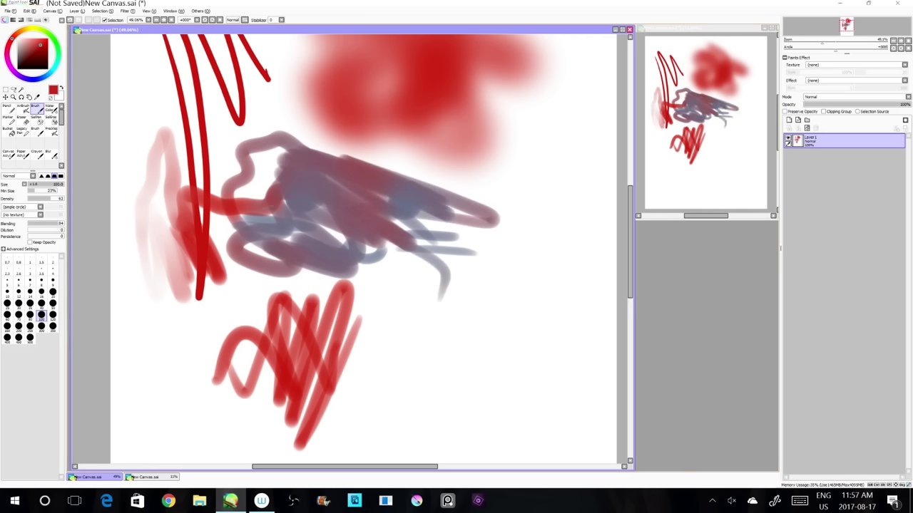
pyautogui.moveTo(289, 192)
pyautogui.mouseDown()
pyautogui.moveTo(314, 214)
pyautogui.moveTo(257, 163)
pyautogui.moveTo(610, 248)
pyautogui.moveTo(314, 269)
pyautogui.moveTo(325, 285)
pyautogui.mouseUp()
pyautogui.hotkey('ctrl', 'z')
# - Paint red Brush strokes with dilution at 61 over the smeared cat face and in loops across the blank canvas around it
pyautogui.moveTo(324, 204)
pyautogui.mouseDown()
pyautogui.moveTo(356, 279)
pyautogui.moveTo(260, 253)
pyautogui.moveTo(320, 290)
pyautogui.moveTo(247, 274)
pyautogui.moveTo(294, 290)
pyautogui.moveTo(432, 267)
pyautogui.moveTo(413, 280)
pyautogui.moveTo(375, 280)
pyautogui.mouseUp()
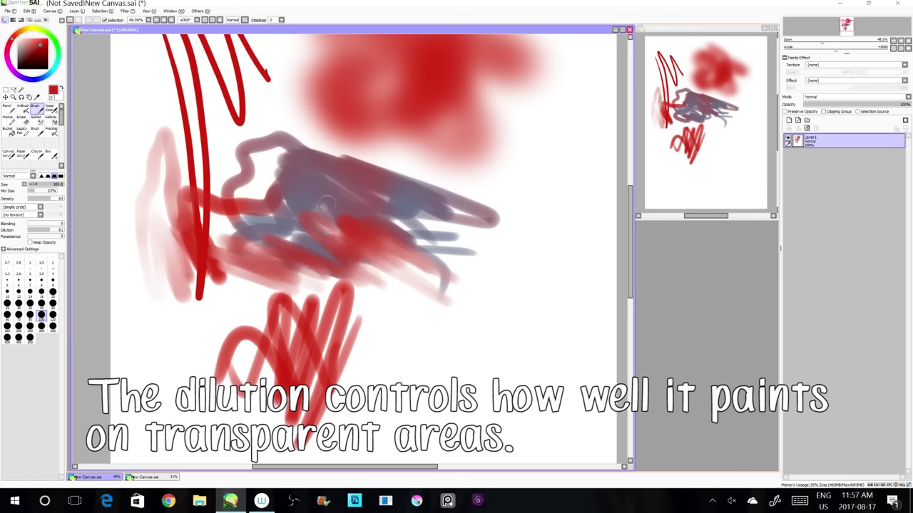
pyautogui.moveTo(328, 207)
pyautogui.mouseDown()
pyautogui.moveTo(339, 146)
pyautogui.moveTo(492, 208)
pyautogui.moveTo(299, 142)
pyautogui.moveTo(499, 212)
pyautogui.mouseUp()
pyautogui.moveTo(322, 161); pyautogui.dragTo(460, 218)
pyautogui.moveTo(483, 268)
pyautogui.mouseDown()
pyautogui.moveTo(463, 292)
pyautogui.moveTo(395, 292)
pyautogui.moveTo(534, 362)
pyautogui.moveTo(507, 206)
pyautogui.moveTo(603, 313)
pyautogui.moveTo(445, 374)
pyautogui.mouseUp()
pyautogui.moveTo(335, 229)
pyautogui.mouseDown()
pyautogui.moveTo(473, 153)
pyautogui.moveTo(549, 139)
pyautogui.moveTo(596, 181)
pyautogui.moveTo(601, 243)
pyautogui.moveTo(545, 309)
pyautogui.moveTo(429, 383)
pyautogui.moveTo(438, 451)
pyautogui.moveTo(428, 426)
pyautogui.moveTo(442, 428)
pyautogui.moveTo(442, 415)
pyautogui.moveTo(356, 365)
pyautogui.moveTo(493, 432)
pyautogui.moveTo(373, 347)
pyautogui.moveTo(379, 358)
pyautogui.moveTo(343, 318)
pyautogui.mouseUp()
pyautogui.moveTo(391, 221)
pyautogui.mouseDown()
pyautogui.moveTo(306, 164)
pyautogui.moveTo(214, 136)
pyautogui.moveTo(285, 178)
pyautogui.moveTo(300, 214)
pyautogui.mouseUp()
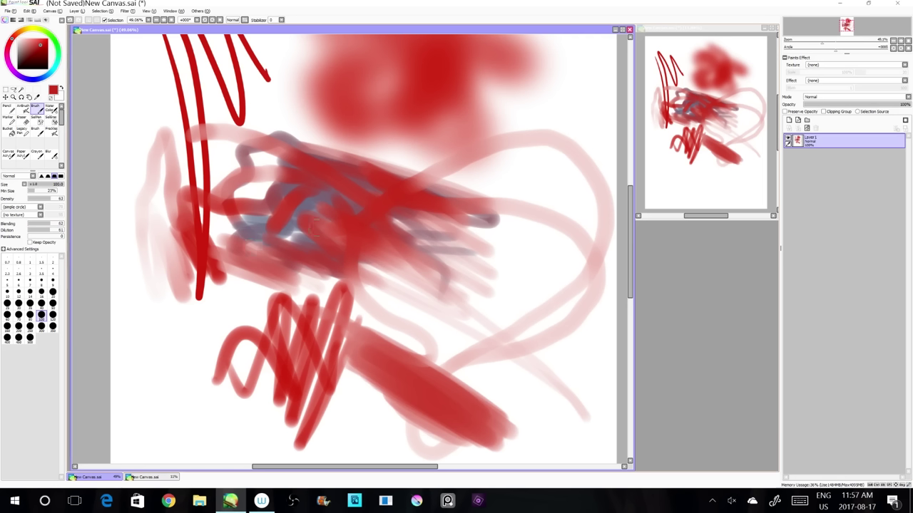
# - Paint red Brush strokes over and around the smeared cat face with persistence raised up to 100
pyautogui.moveTo(246, 253)
pyautogui.mouseDown()
pyautogui.moveTo(270, 235)
pyautogui.moveTo(162, 357)
pyautogui.moveTo(271, 437)
pyautogui.moveTo(549, 428)
pyautogui.moveTo(504, 449)
pyautogui.mouseUp()
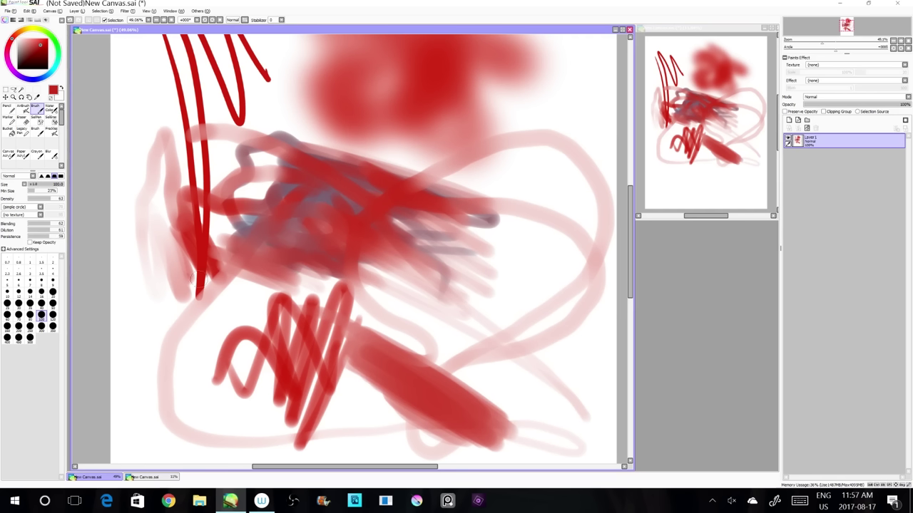
pyautogui.moveTo(191, 277); pyautogui.dragTo(139, 271)
pyautogui.moveTo(214, 349)
pyautogui.mouseDown()
pyautogui.moveTo(239, 271)
pyautogui.moveTo(218, 356)
pyautogui.moveTo(203, 350)
pyautogui.mouseUp()
pyautogui.moveTo(320, 228)
pyautogui.mouseDown()
pyautogui.moveTo(517, 213)
pyautogui.moveTo(609, 414)
pyautogui.moveTo(275, 421)
pyautogui.moveTo(258, 445)
pyautogui.mouseUp()
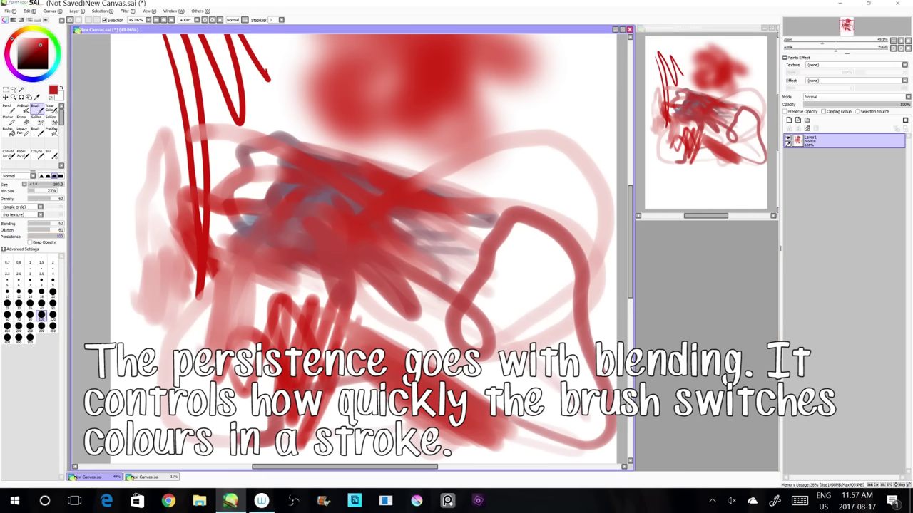
# - Set the Brush to blending 34, dilution 0 and persistence 60, and undo the red test strokes over the cat face
pyautogui.click(47, 236)
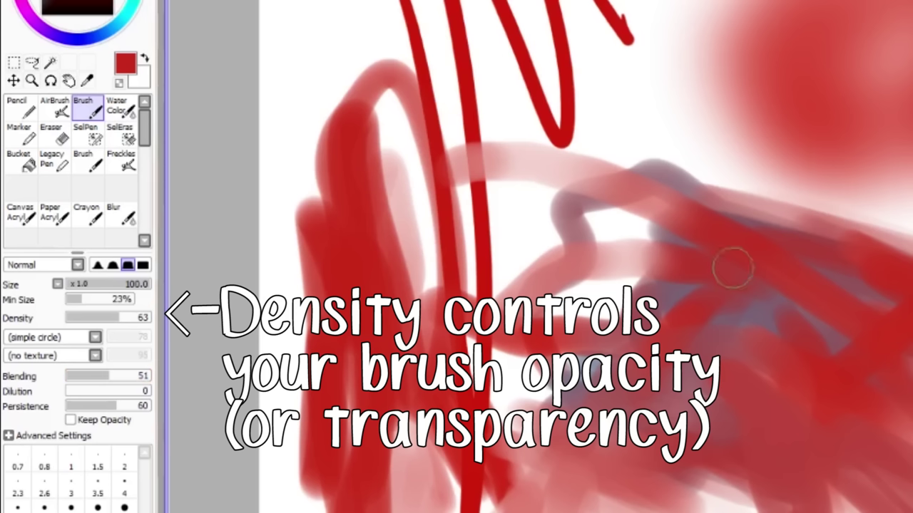
pyautogui.hotkey('ctrl', 'z')
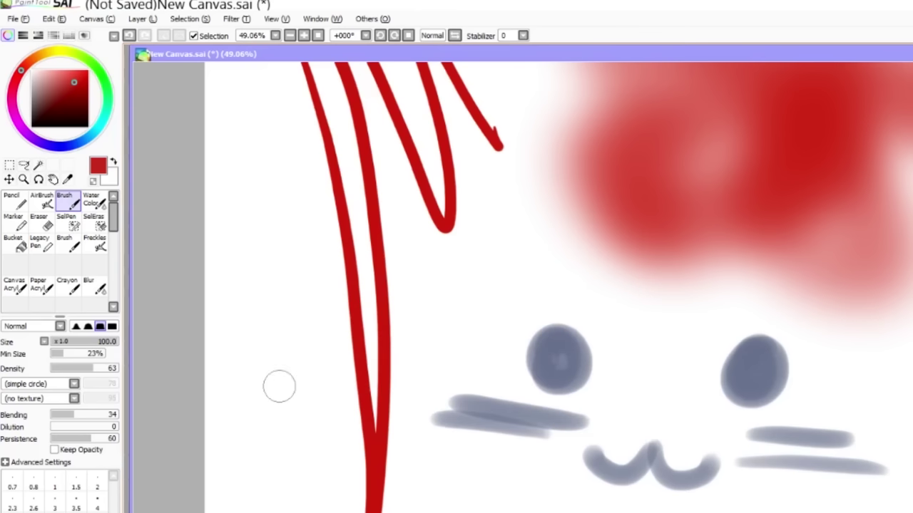
pyautogui.click(14, 18)
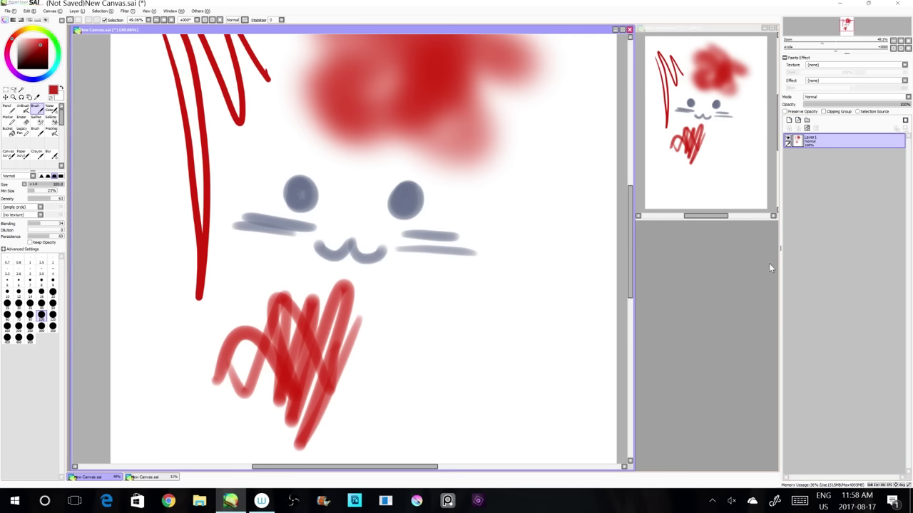
# - Enlarge the navigator preview above the layer settings
pyautogui.moveTo(780, 251)
pyautogui.mouseDown()
pyautogui.moveTo(766, 249)
pyautogui.moveTo(778, 249)
pyautogui.mouseUp()
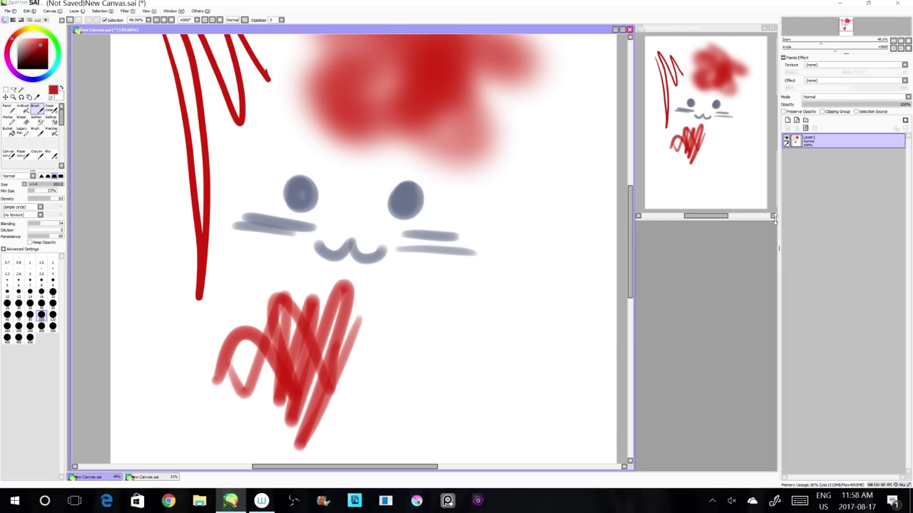
pyautogui.moveTo(846, 55); pyautogui.dragTo(845, 119)
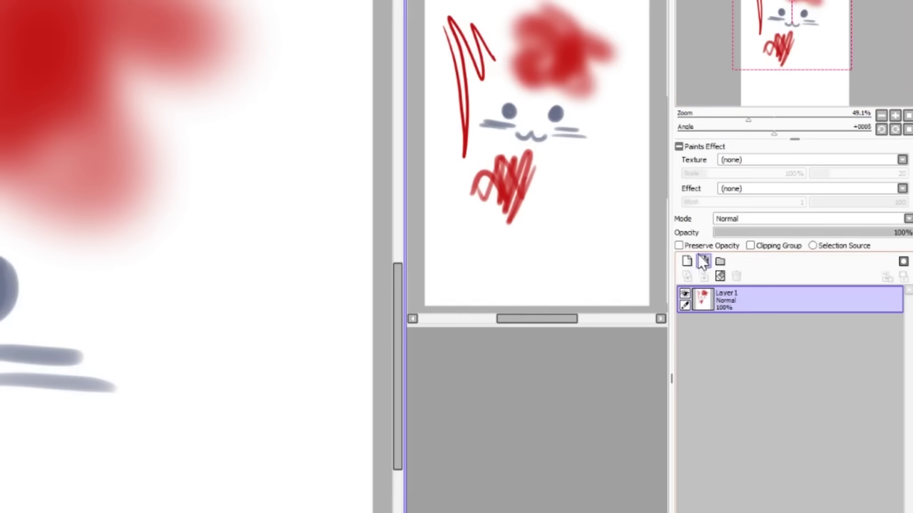
# - Add a new layer above Layer1, delete it, and add a new layer there again
pyautogui.click(686, 262)
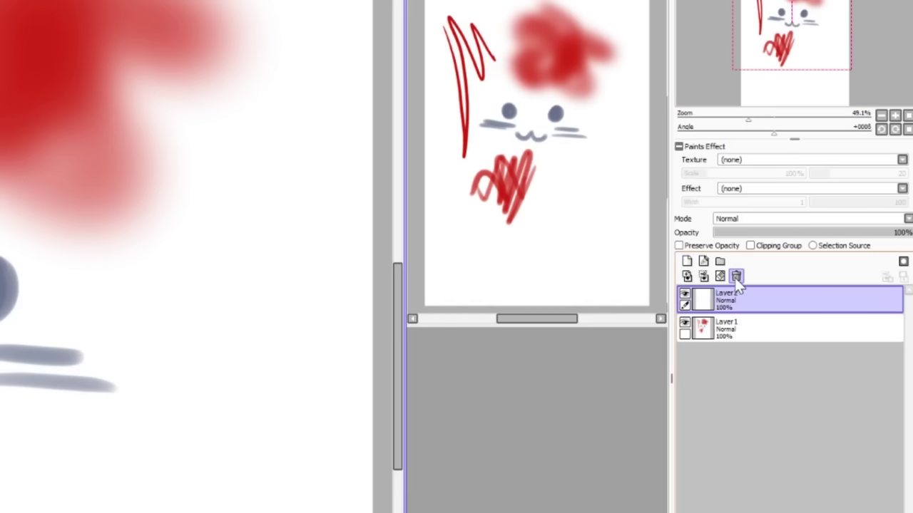
pyautogui.click(735, 277)
pyautogui.click(687, 262)
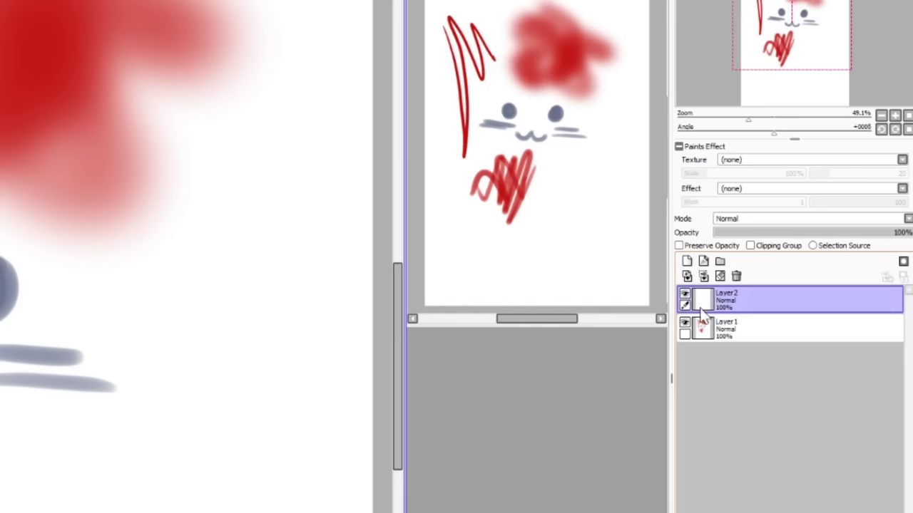
# - Clear all of the artwork on Layer1
pyautogui.click(714, 328)
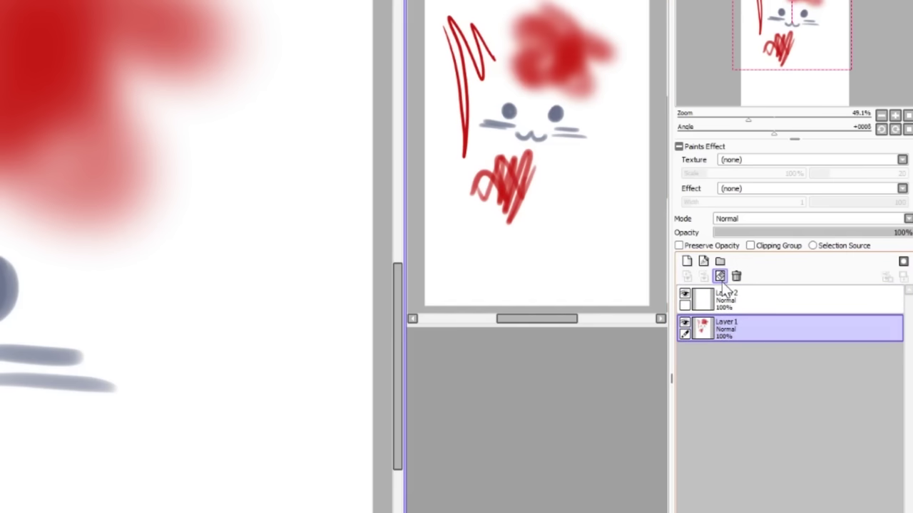
pyautogui.click(721, 277)
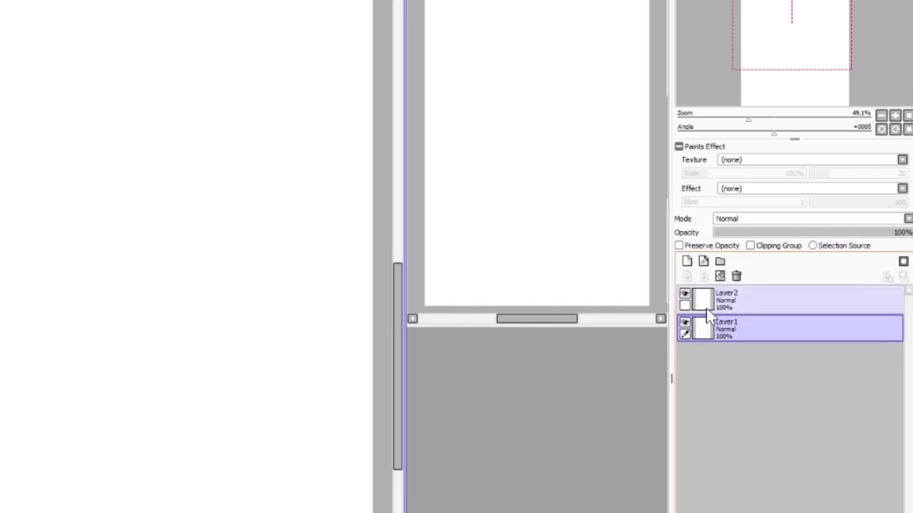
# - Create a layer folder above Layer2 and move both layers into it, collapsing and expanding the folder
pyautogui.click(724, 300)
pyautogui.click(719, 262)
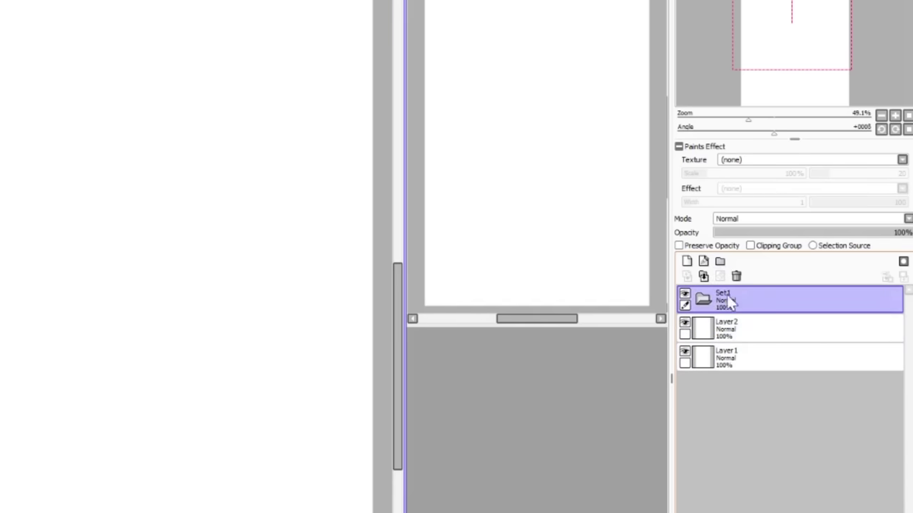
pyautogui.moveTo(734, 328); pyautogui.dragTo(723, 306)
pyautogui.click(704, 303)
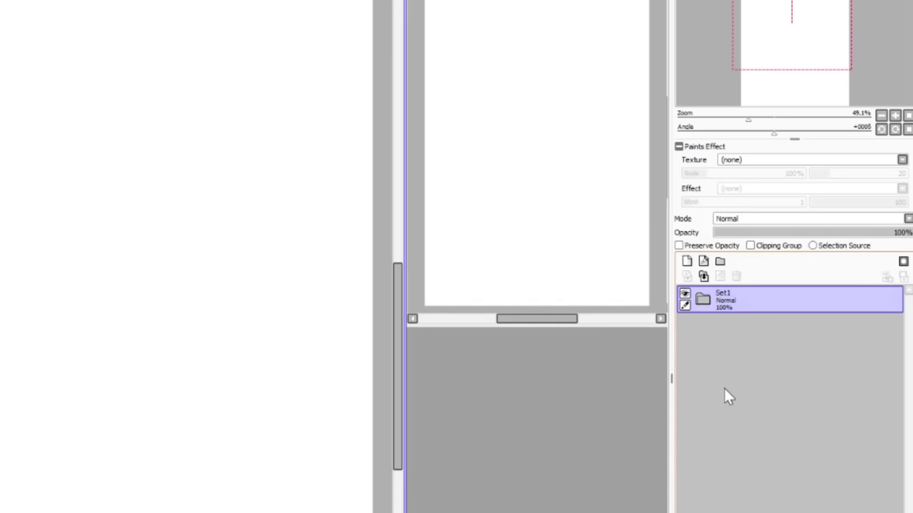
pyautogui.click(703, 299)
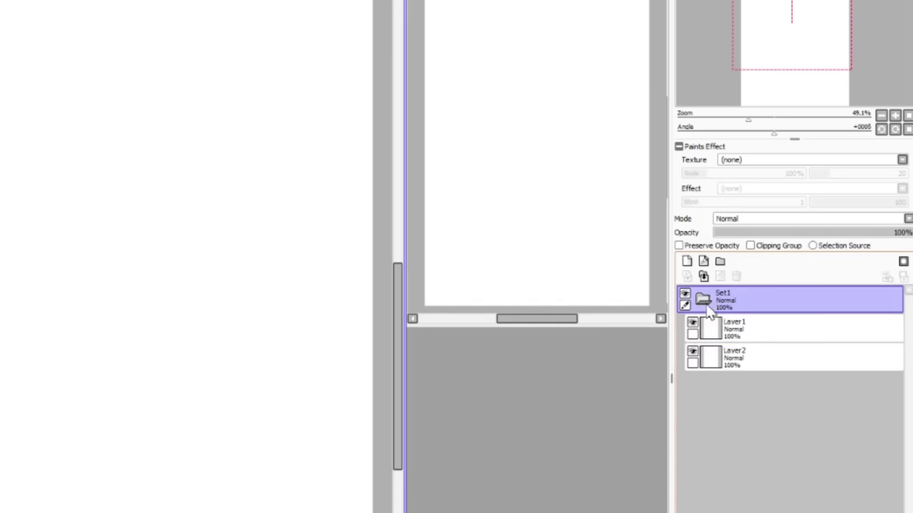
# - Open the name dialogs of Layer2 and the Set1 folder and cancel each one
pyautogui.doubleClick(758, 358)
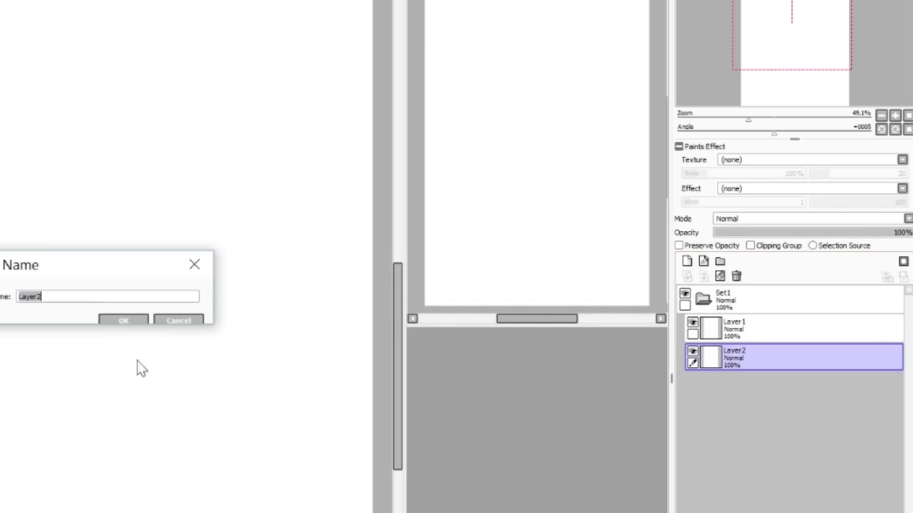
pyautogui.click(178, 321)
pyautogui.doubleClick(754, 311)
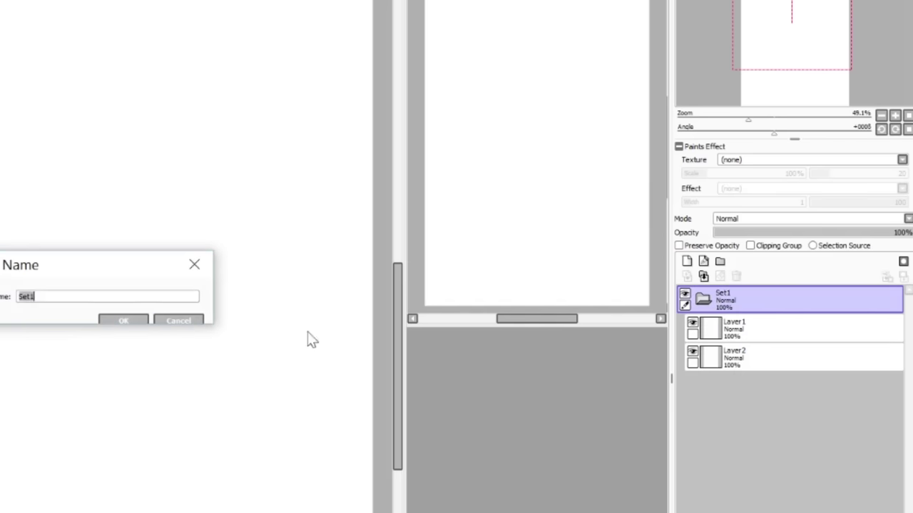
pyautogui.click(187, 322)
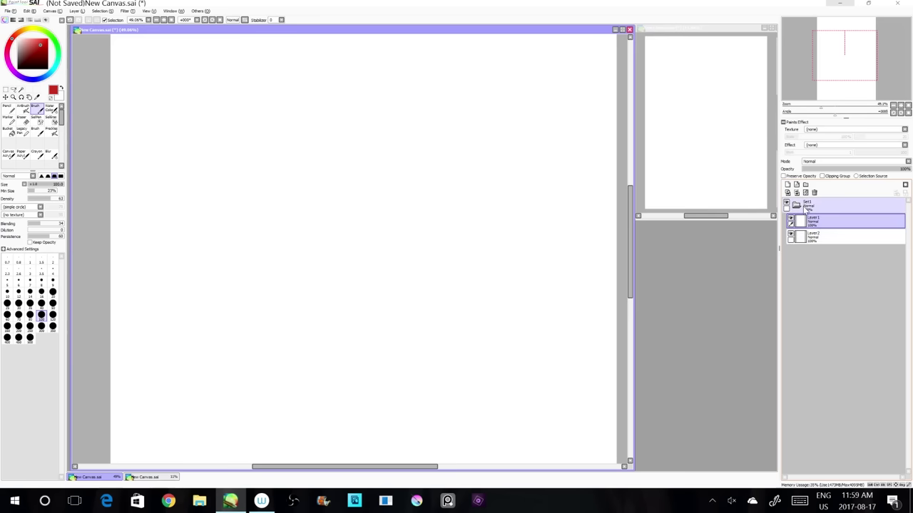
# - Collapse the Set1 folder and add a new layer above it
pyautogui.click(808, 206)
pyautogui.click(796, 206)
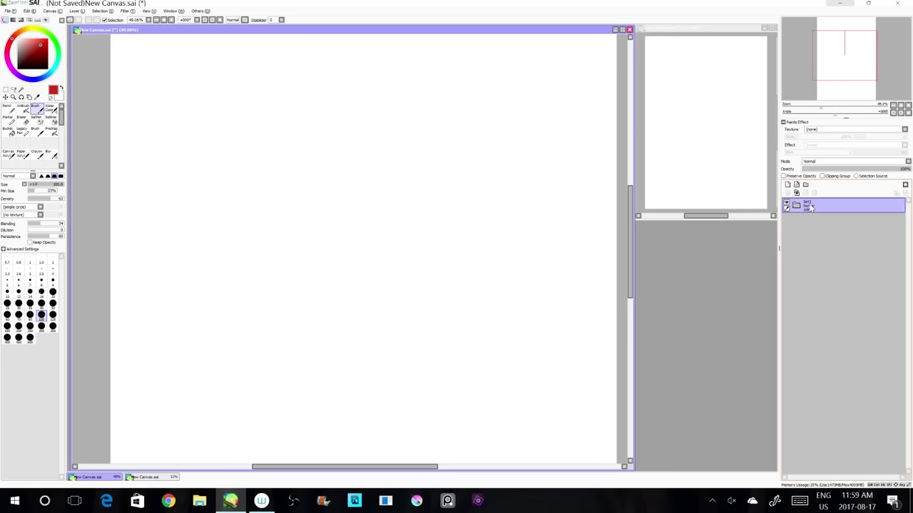
pyautogui.click(787, 185)
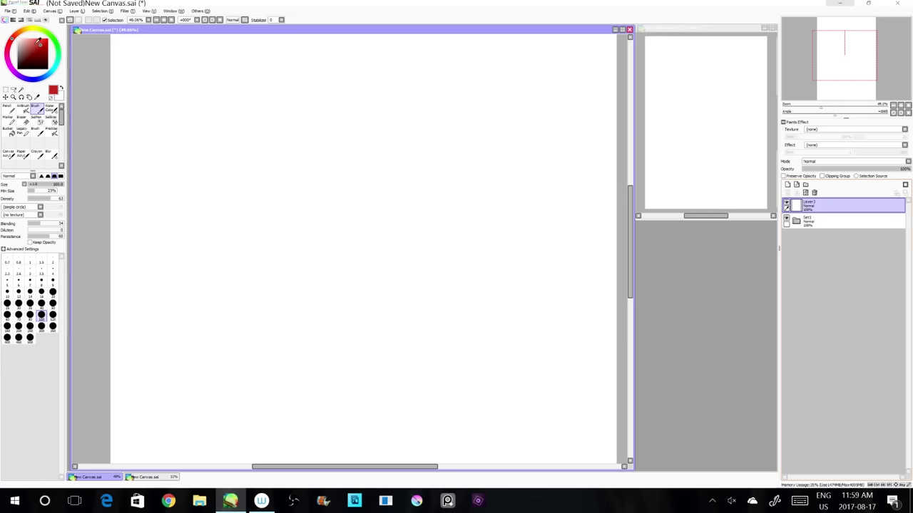
# - Choose a light blue color and enlarge the Brush to size 400
pyautogui.click(50, 75)
pyautogui.press(']')
pyautogui.press(']')
pyautogui.press(']')
pyautogui.press(']')
pyautogui.press(']')
pyautogui.press(']')
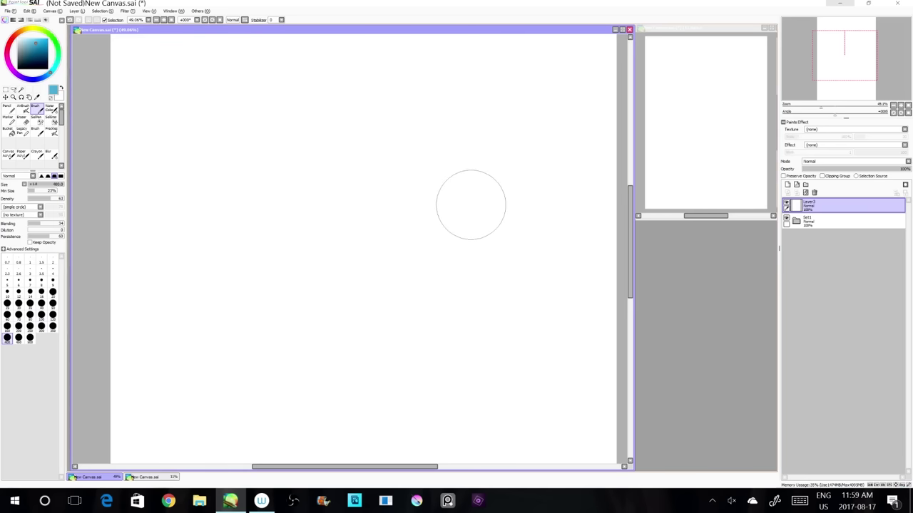
# - Try painting a light blue heart with the Brush in the middle of the canvas, undoing the strokes
pyautogui.moveTo(367, 201)
pyautogui.mouseDown()
pyautogui.moveTo(332, 362)
pyautogui.moveTo(442, 160)
pyautogui.moveTo(339, 342)
pyautogui.mouseUp()
pyautogui.moveTo(300, 260)
pyautogui.mouseDown()
pyautogui.moveTo(258, 171)
pyautogui.moveTo(375, 217)
pyautogui.moveTo(291, 143)
pyautogui.moveTo(345, 170)
pyautogui.moveTo(479, 140)
pyautogui.moveTo(354, 321)
pyautogui.mouseUp()
pyautogui.hotkey('ctrl', 'z')
pyautogui.hotkey('ctrl', 'z')
# - Switch to the Pencil at size 200 and draw a filled light blue heart in the middle of the canvas, undoing unwanted strokes
pyautogui.click(9, 108)
pyautogui.hotkey('ctrl', 'z')
pyautogui.press(']')
pyautogui.press(']')
pyautogui.press(']')
pyautogui.press(']')
pyautogui.press(']')
pyautogui.moveTo(383, 187)
pyautogui.mouseDown()
pyautogui.moveTo(511, 223)
pyautogui.moveTo(362, 314)
pyautogui.moveTo(299, 118)
pyautogui.moveTo(364, 287)
pyautogui.moveTo(397, 241)
pyautogui.moveTo(403, 170)
pyautogui.moveTo(468, 215)
pyautogui.moveTo(472, 156)
pyautogui.moveTo(348, 185)
pyautogui.moveTo(340, 142)
pyautogui.moveTo(299, 133)
pyautogui.moveTo(315, 178)
pyautogui.moveTo(297, 162)
pyautogui.moveTo(343, 251)
pyautogui.mouseUp()
pyautogui.moveTo(357, 322)
pyautogui.mouseDown()
pyautogui.moveTo(335, 266)
pyautogui.moveTo(360, 346)
pyautogui.moveTo(513, 246)
pyautogui.mouseUp()
pyautogui.hotkey('ctrl', 'z')
pyautogui.hotkey('ctrl', 'z')
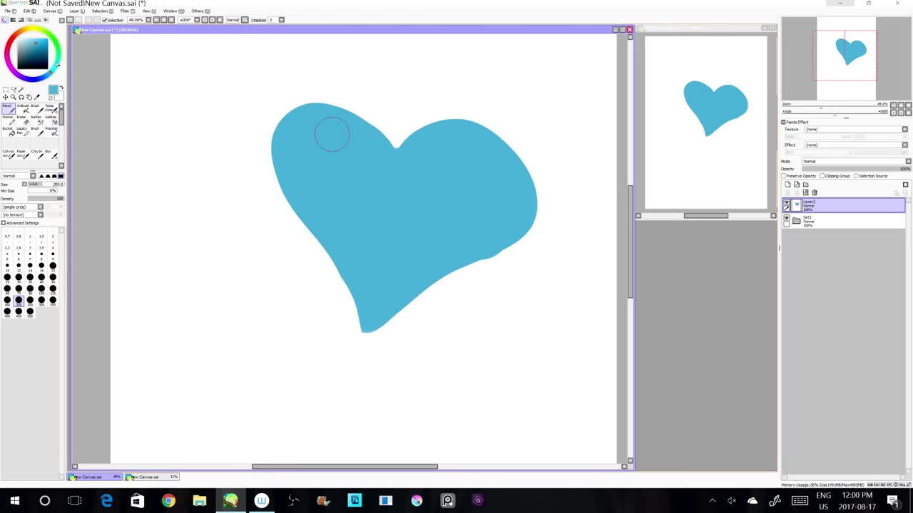
# - Switch to the Brush in near-white and add a new layer above the heart as a clipping group
pyautogui.press('b')
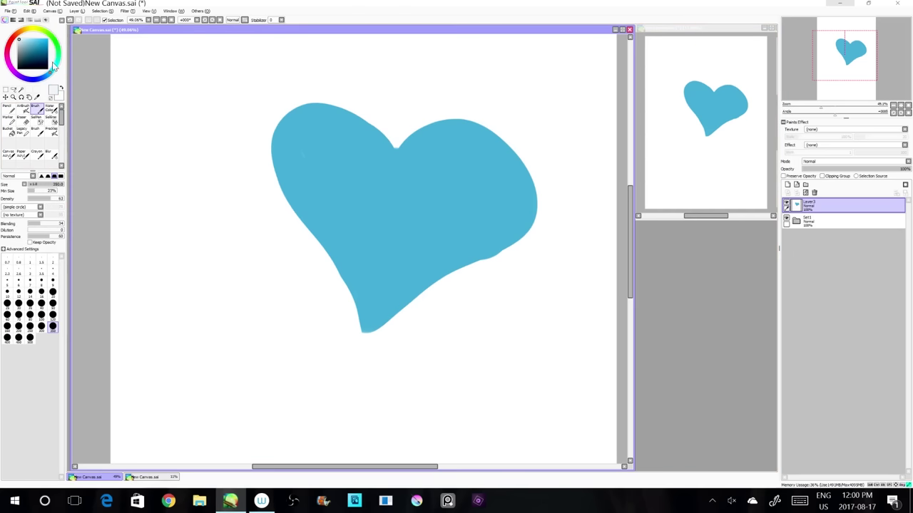
pyautogui.click(787, 185)
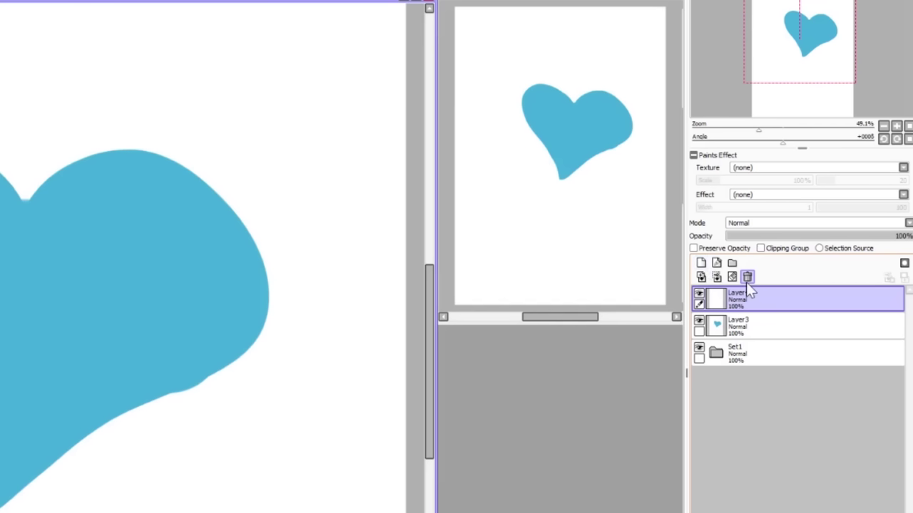
pyautogui.click(822, 176)
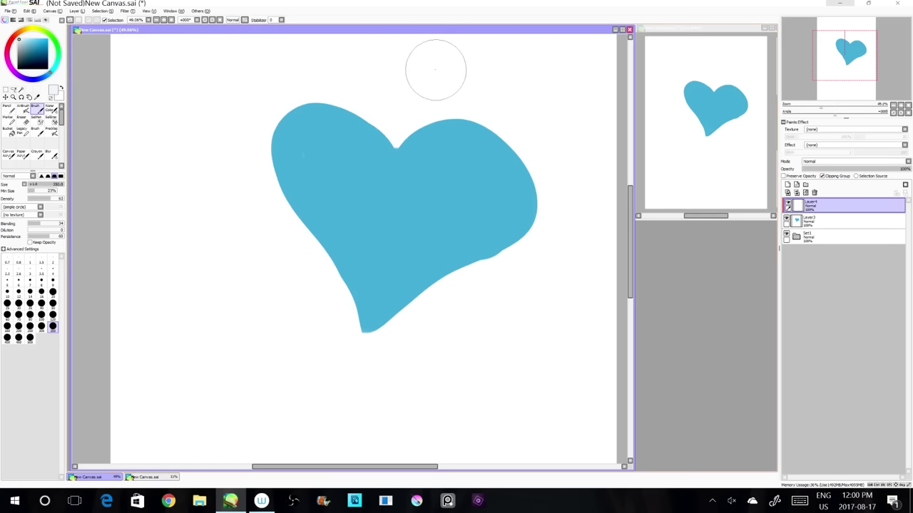
# - Paint diagonal near-white stripes across the whole heart on the clipped layer, reducing the brush size for the narrower ones
pyautogui.moveTo(456, 123); pyautogui.dragTo(524, 225)
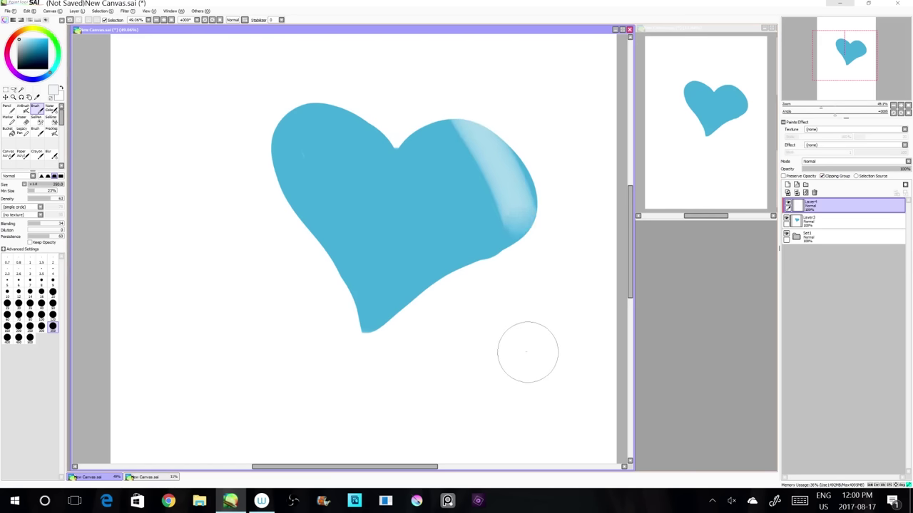
pyautogui.moveTo(485, 285)
pyautogui.mouseDown()
pyautogui.moveTo(361, 106)
pyautogui.moveTo(318, 85)
pyautogui.moveTo(463, 266)
pyautogui.mouseUp()
pyautogui.press('[')
pyautogui.press('[')
pyautogui.press('[')
pyautogui.press('[')
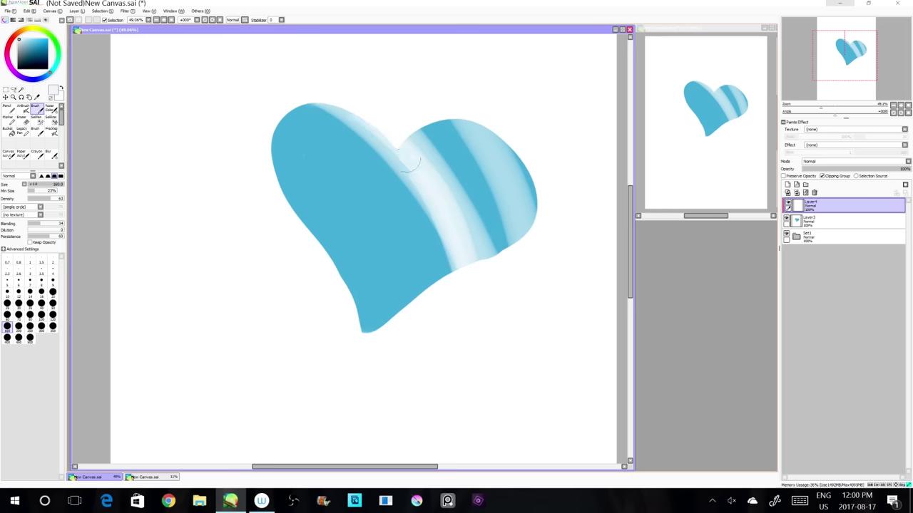
pyautogui.moveTo(406, 159); pyautogui.dragTo(319, 101)
pyautogui.moveTo(282, 112)
pyautogui.mouseDown()
pyautogui.moveTo(361, 176)
pyautogui.moveTo(420, 298)
pyautogui.mouseUp()
pyautogui.moveTo(278, 125)
pyautogui.mouseDown()
pyautogui.moveTo(398, 276)
pyautogui.moveTo(403, 303)
pyautogui.mouseUp()
pyautogui.moveTo(275, 153)
pyautogui.mouseDown()
pyautogui.moveTo(292, 168)
pyautogui.moveTo(385, 342)
pyautogui.mouseUp()
pyautogui.moveTo(278, 182); pyautogui.dragTo(355, 362)
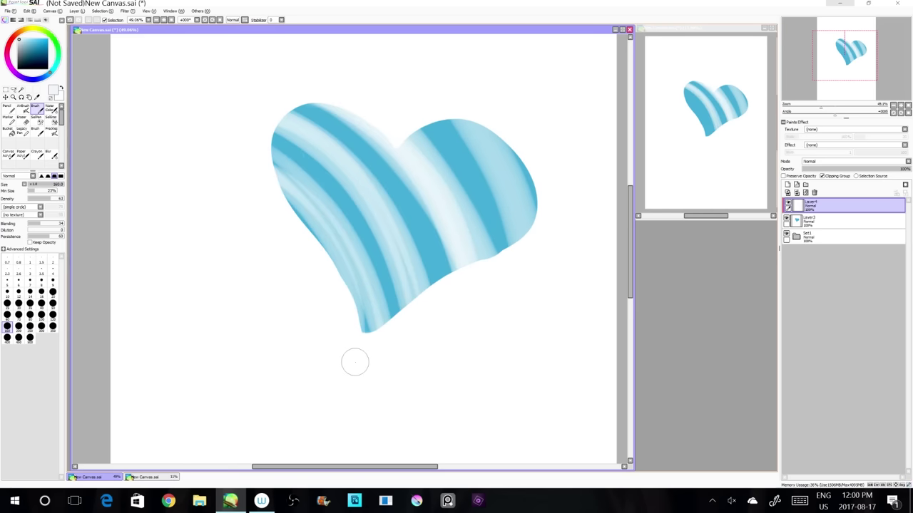
# - Paint wide green diagonal Brush strokes over the striped heart on the clipped layer
pyautogui.moveTo(403, 142); pyautogui.dragTo(463, 266)
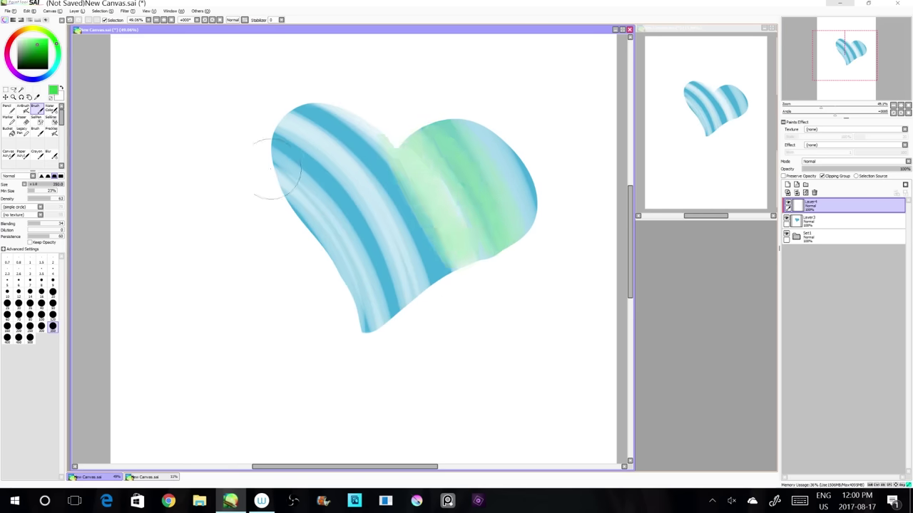
pyautogui.moveTo(356, 114); pyautogui.dragTo(456, 232)
pyautogui.moveTo(299, 110); pyautogui.dragTo(421, 284)
pyautogui.moveTo(279, 159); pyautogui.dragTo(383, 328)
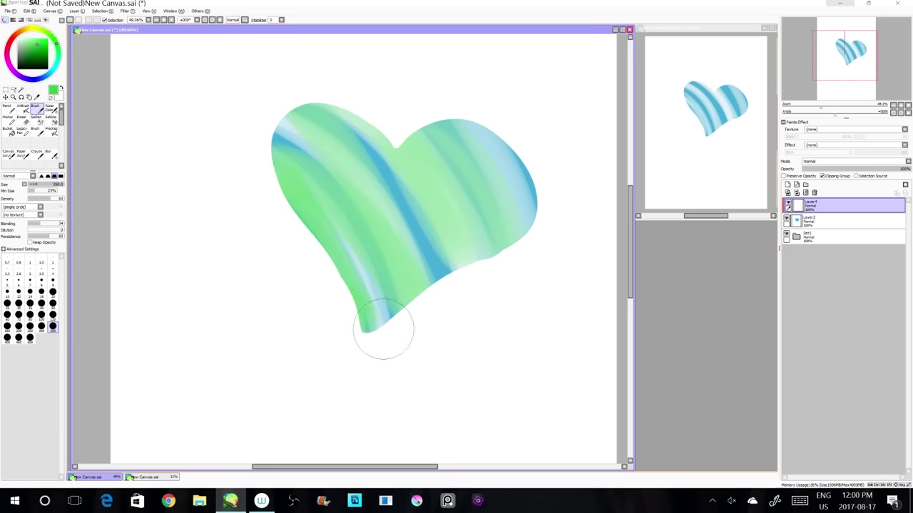
# - Turn the striped layer's clipping group off and back on, and delete that layer
pyautogui.click(822, 176)
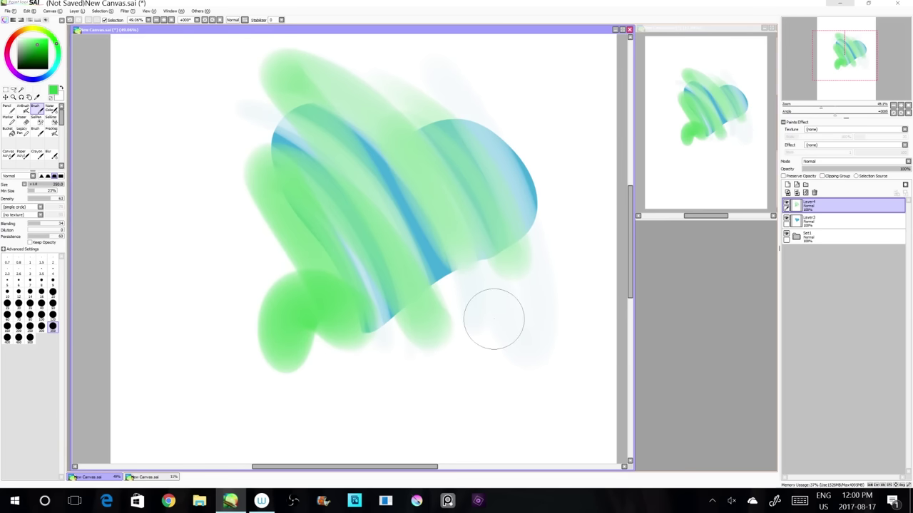
pyautogui.click(822, 176)
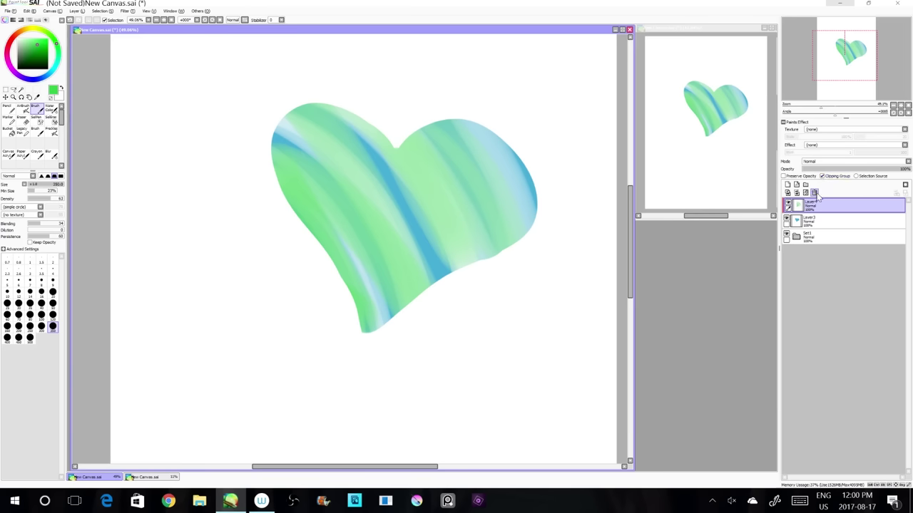
pyautogui.click(814, 192)
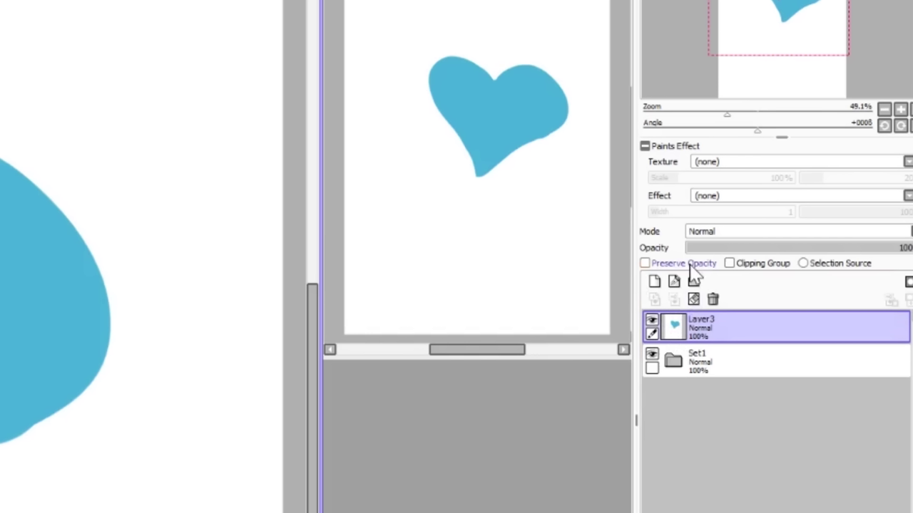
# - Turn on Preserve Opacity for the heart layer and paint green Brush strokes over the blue heart
pyautogui.click(805, 178)
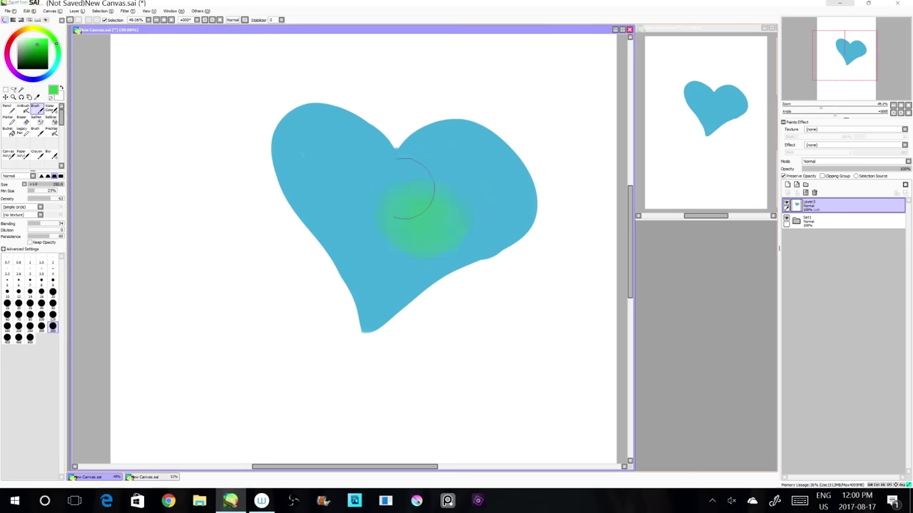
pyautogui.moveTo(406, 189)
pyautogui.mouseDown()
pyautogui.moveTo(349, 121)
pyautogui.moveTo(349, 192)
pyautogui.moveTo(518, 127)
pyautogui.moveTo(355, 187)
pyautogui.mouseUp()
pyautogui.moveTo(510, 225)
pyautogui.mouseDown()
pyautogui.moveTo(424, 254)
pyautogui.moveTo(366, 394)
pyautogui.mouseUp()
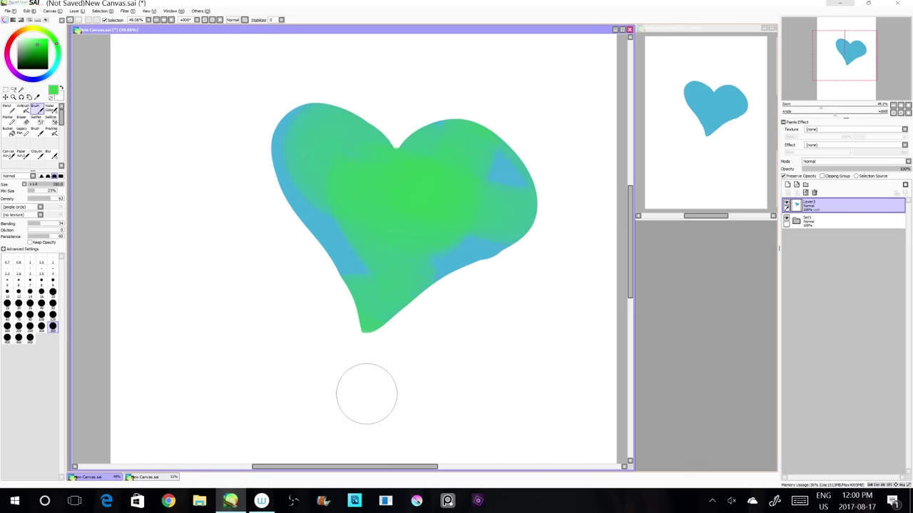
# - Blend blue, green and pale mint Brush strokes across the heart, sampling colours from it, with Preserve Opacity on
pyautogui.keyDown('alt'); pyautogui.click(333, 224); pyautogui.keyUp('alt')
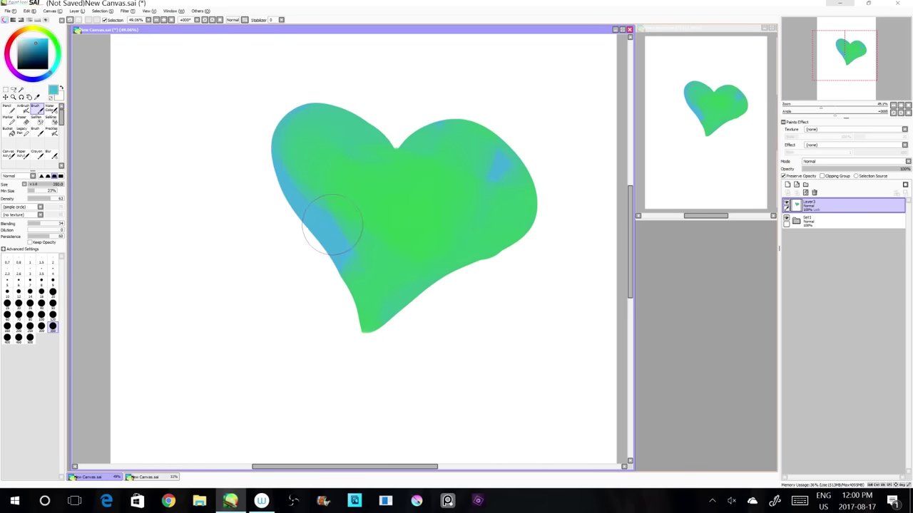
pyautogui.keyDown('alt'); pyautogui.click(420, 199); pyautogui.keyUp('alt')
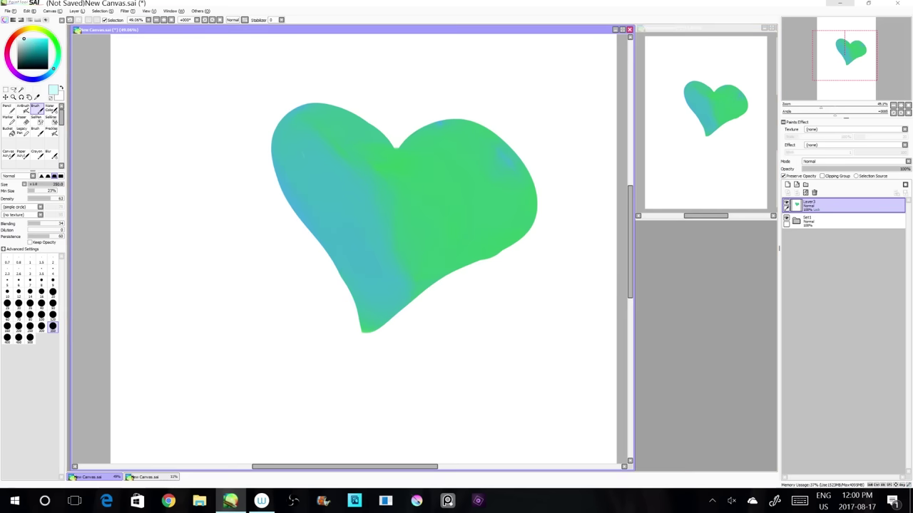
pyautogui.moveTo(502, 225)
pyautogui.mouseDown()
pyautogui.moveTo(513, 171)
pyautogui.moveTo(468, 154)
pyautogui.moveTo(426, 174)
pyautogui.moveTo(397, 214)
pyautogui.moveTo(392, 244)
pyautogui.moveTo(448, 216)
pyautogui.mouseUp()
pyautogui.keyDown('alt'); pyautogui.click(357, 203); pyautogui.keyUp('alt')
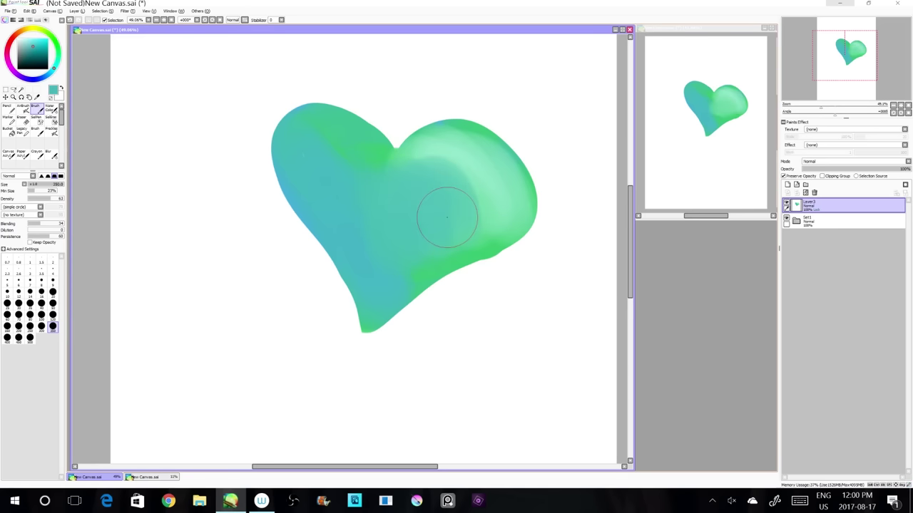
pyautogui.keyDown('alt'); pyautogui.click(462, 161); pyautogui.keyUp('alt')
pyautogui.moveTo(468, 184); pyautogui.dragTo(444, 216)
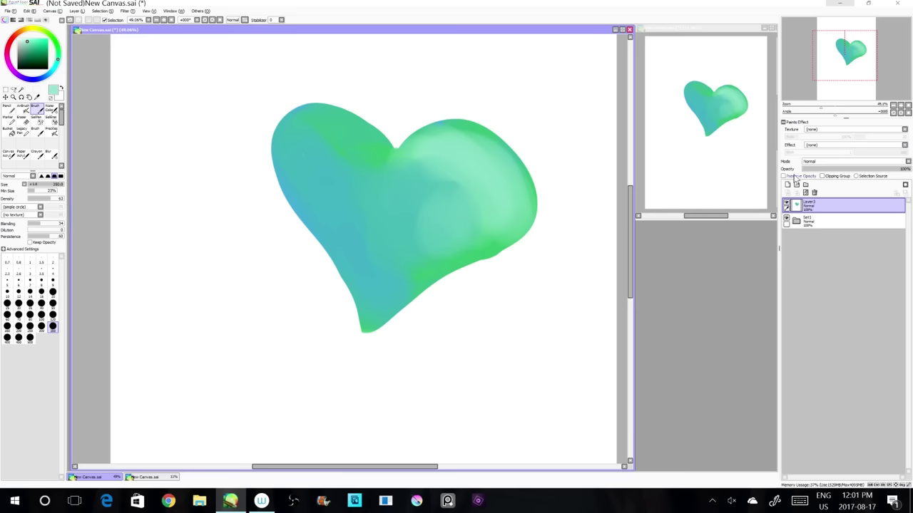
# - Undo a stroke painted with Preserve Opacity off, and run the Eraser over the heart's left side with it on
pyautogui.moveTo(341, 228)
pyautogui.mouseDown()
pyautogui.moveTo(152, 250)
pyautogui.moveTo(288, 241)
pyautogui.moveTo(261, 285)
pyautogui.moveTo(318, 426)
pyautogui.mouseUp()
pyautogui.hotkey('ctrl', 'z')
pyautogui.press('e')
pyautogui.moveTo(269, 155)
pyautogui.mouseDown()
pyautogui.moveTo(314, 214)
pyautogui.moveTo(387, 237)
pyautogui.mouseUp()
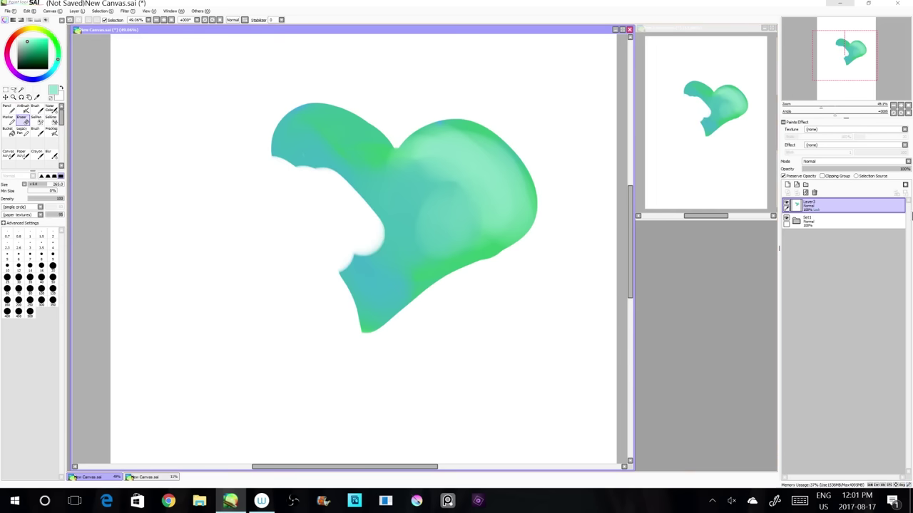
# - Add a new layer between the heart and the folder and fill it dark grey with the Bucket
pyautogui.click(859, 220)
pyautogui.click(787, 185)
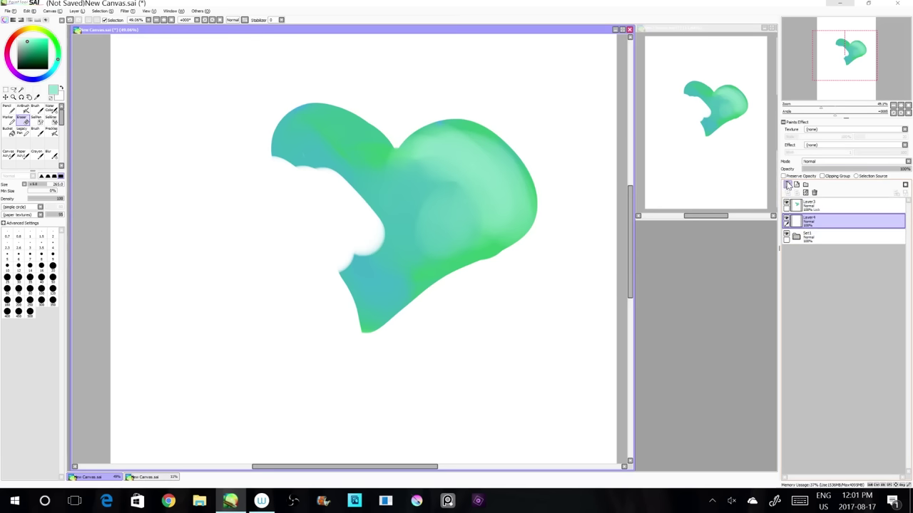
pyautogui.click(9, 131)
pyautogui.click(61, 88)
pyautogui.click(188, 164)
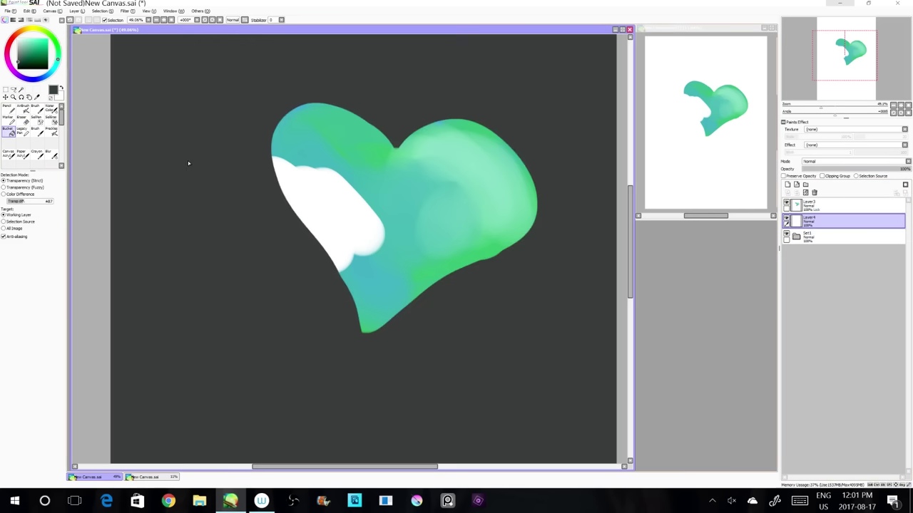
# - Try the Eraser on the heart layer over the dark background, and undo the erasing and the grey fill
pyautogui.click(845, 204)
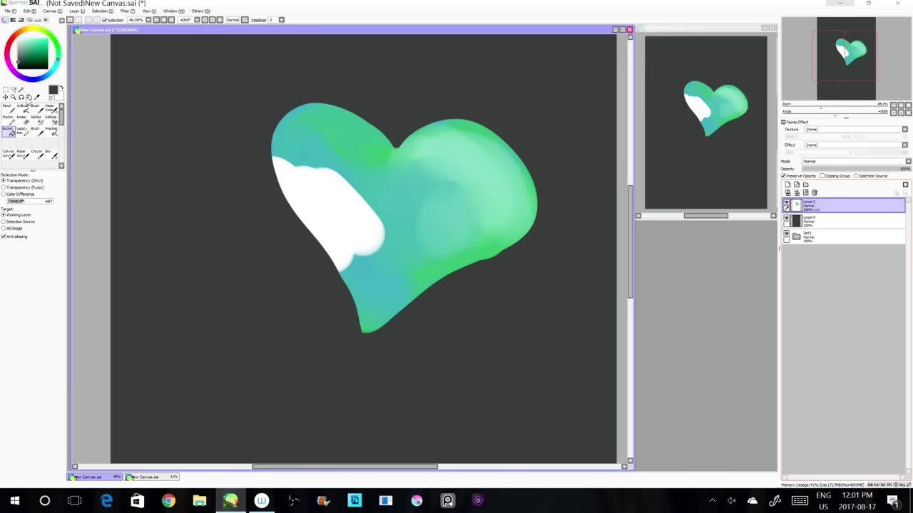
pyautogui.press('e')
pyautogui.moveTo(281, 167)
pyautogui.mouseDown()
pyautogui.moveTo(301, 124)
pyautogui.moveTo(402, 213)
pyautogui.moveTo(360, 278)
pyautogui.moveTo(469, 192)
pyautogui.moveTo(529, 242)
pyautogui.mouseUp()
pyautogui.hotkey('ctrl', 'z')
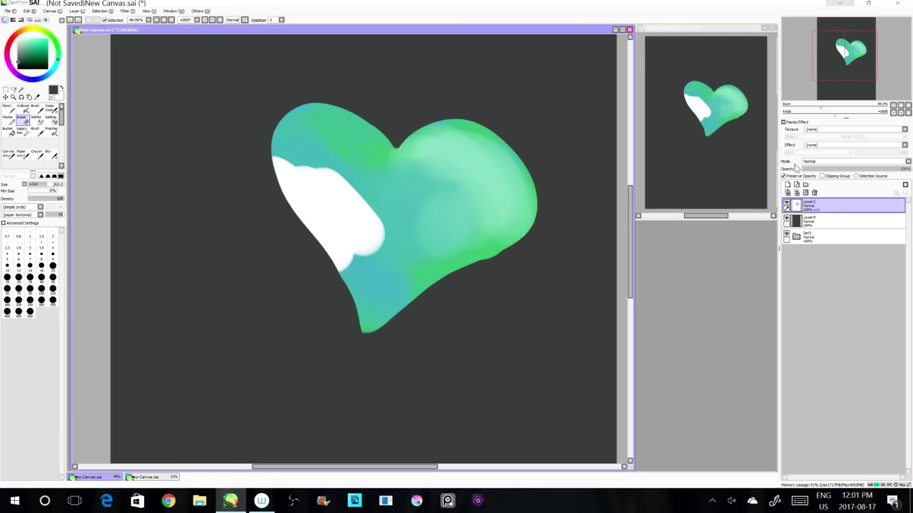
pyautogui.hotkey('ctrl', 'z')
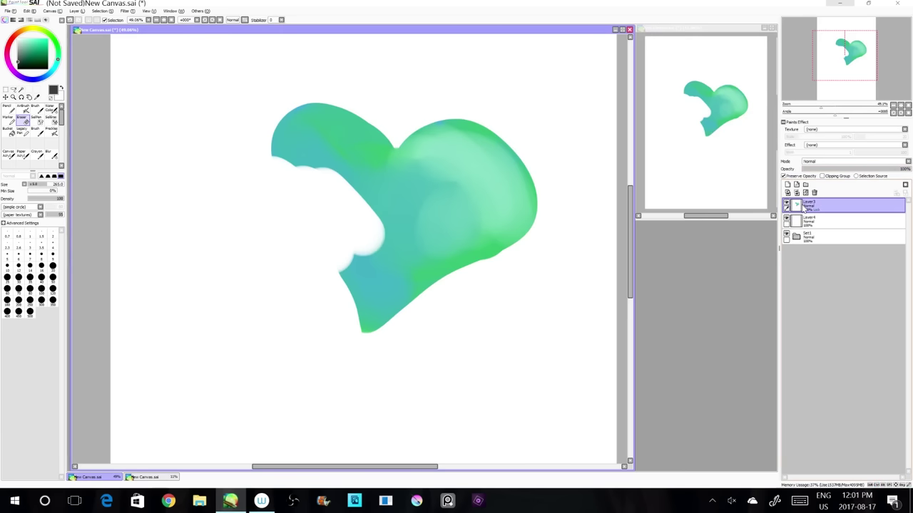
# - Erase across the middle of the heart with Preserve Opacity off, and delete the heart layer
pyautogui.moveTo(345, 244)
pyautogui.mouseDown()
pyautogui.moveTo(396, 288)
pyautogui.moveTo(465, 176)
pyautogui.mouseUp()
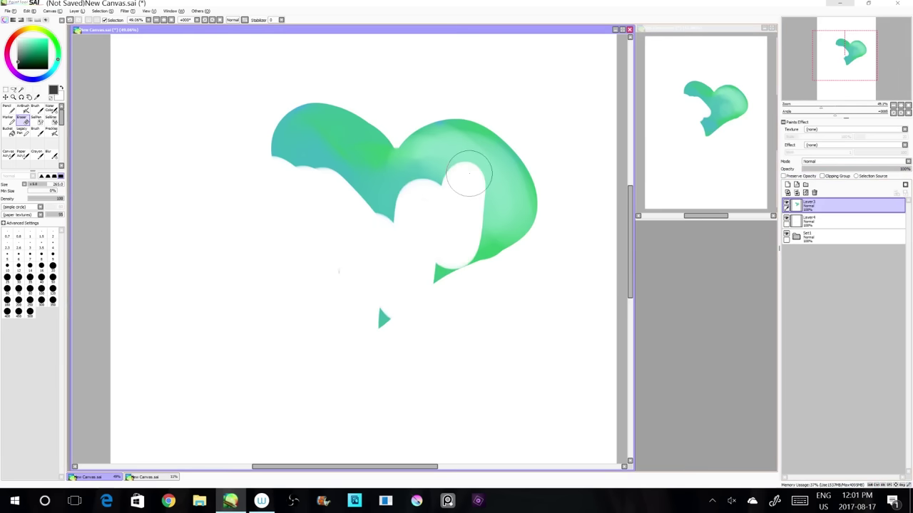
pyautogui.click(814, 192)
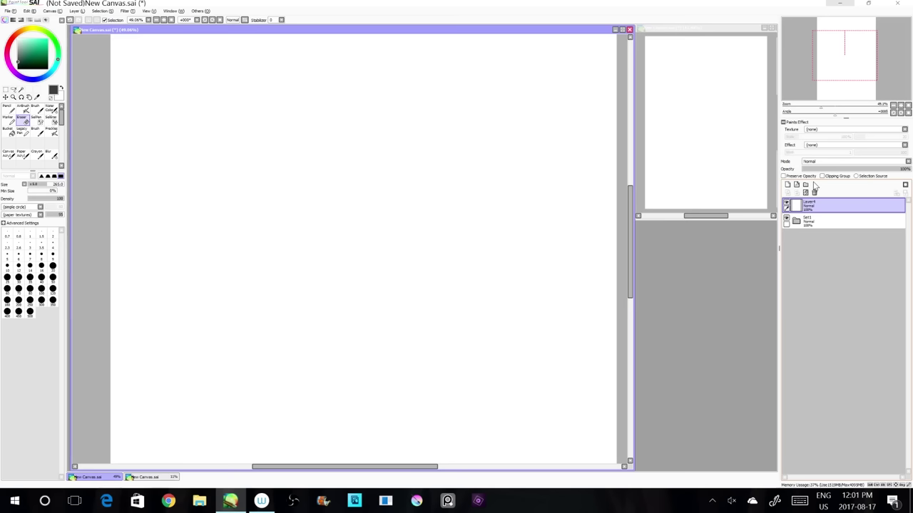
# - Switch to the Brush and reduce its size to 160
pyautogui.press('b')
pyautogui.press('[')
pyautogui.press('[')
pyautogui.press('[')
pyautogui.press('[')
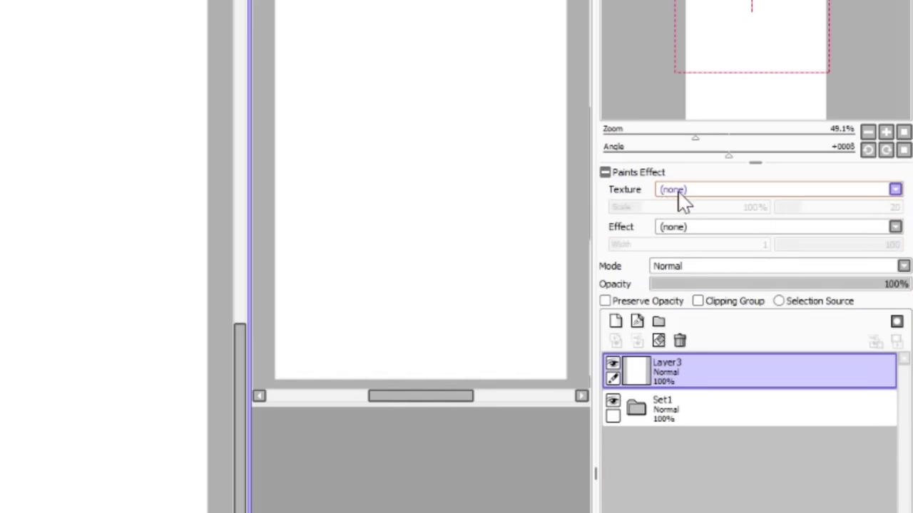
# - Review the layer's Texture options, then apply the Fringe effect to the empty layer and raise its width
pyautogui.click(812, 131)
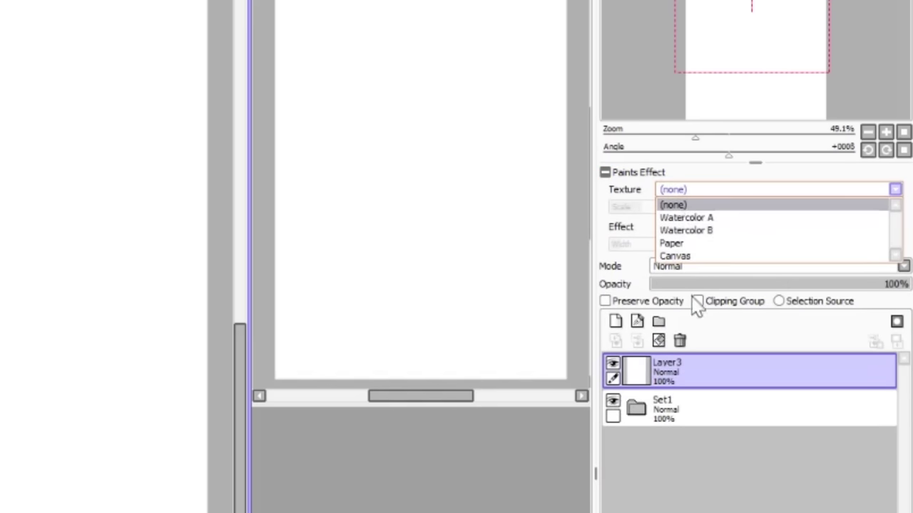
pyautogui.click(678, 191)
pyautogui.click(681, 229)
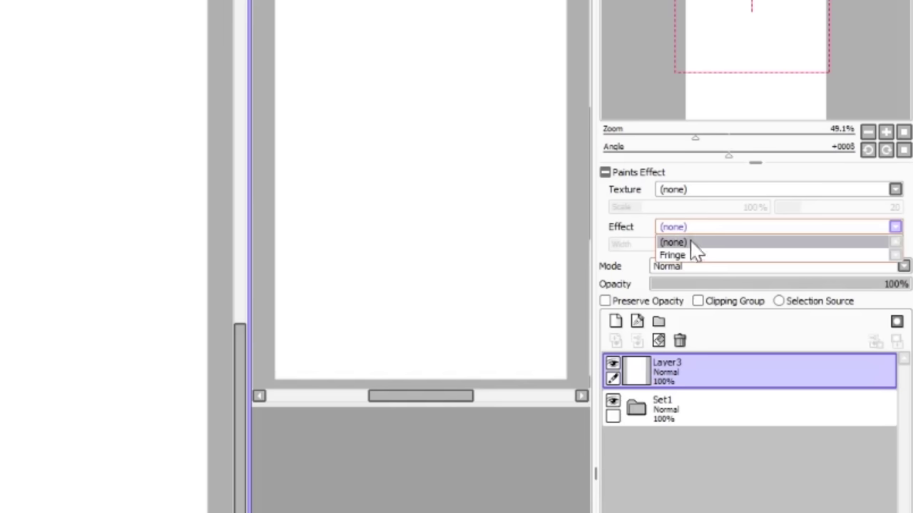
pyautogui.click(685, 255)
pyautogui.moveTo(642, 251); pyautogui.dragTo(650, 250)
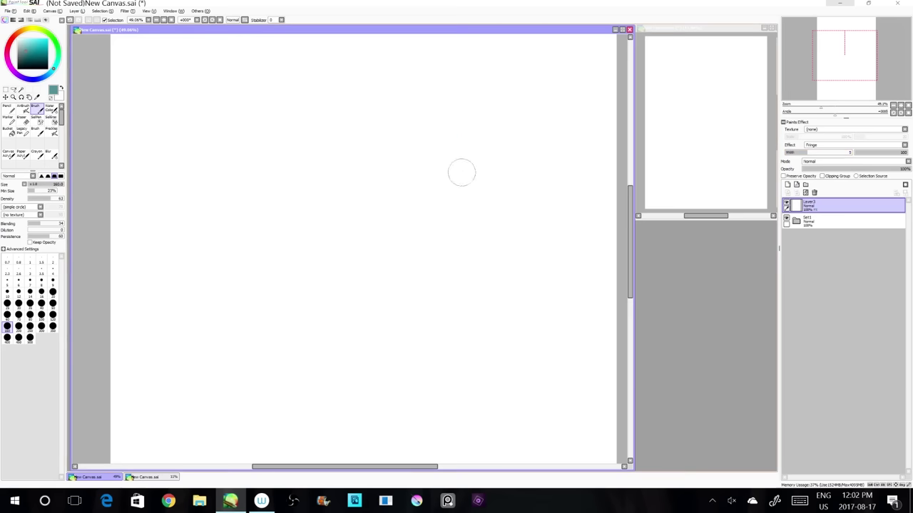
# - Draw two thick teal squiggles with the Pencil at size 200 and increase the Fringe width to 15
pyautogui.moveTo(462, 173)
pyautogui.mouseDown()
pyautogui.moveTo(437, 128)
pyautogui.moveTo(369, 159)
pyautogui.moveTo(350, 187)
pyautogui.moveTo(289, 235)
pyautogui.moveTo(271, 264)
pyautogui.mouseUp()
pyautogui.hotkey('ctrl', 'z')
pyautogui.moveTo(420, 168)
pyautogui.mouseDown()
pyautogui.moveTo(383, 257)
pyautogui.moveTo(240, 306)
pyautogui.moveTo(216, 369)
pyautogui.mouseUp()
pyautogui.moveTo(541, 248)
pyautogui.mouseDown()
pyautogui.moveTo(482, 240)
pyautogui.moveTo(378, 420)
pyautogui.moveTo(292, 402)
pyautogui.mouseUp()
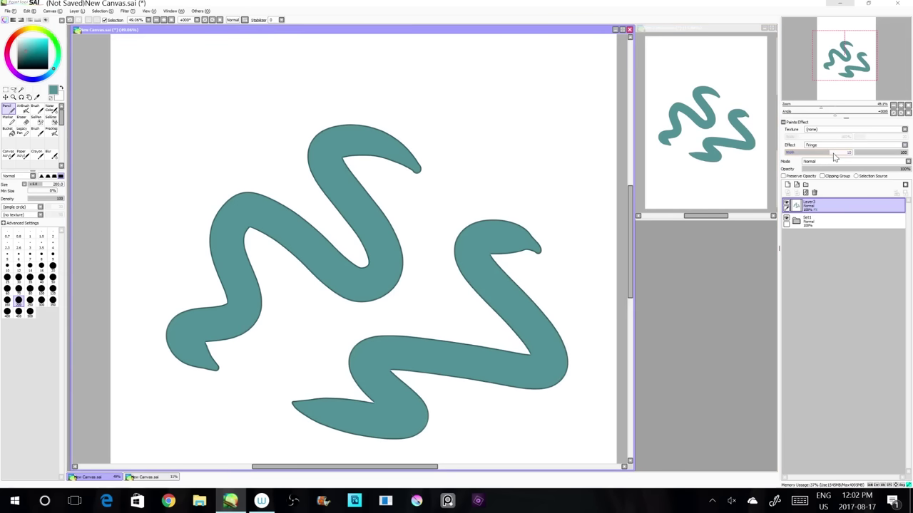
pyautogui.moveTo(833, 157)
pyautogui.mouseDown()
pyautogui.moveTo(873, 160)
pyautogui.moveTo(805, 156)
pyautogui.moveTo(855, 158)
pyautogui.mouseUp()
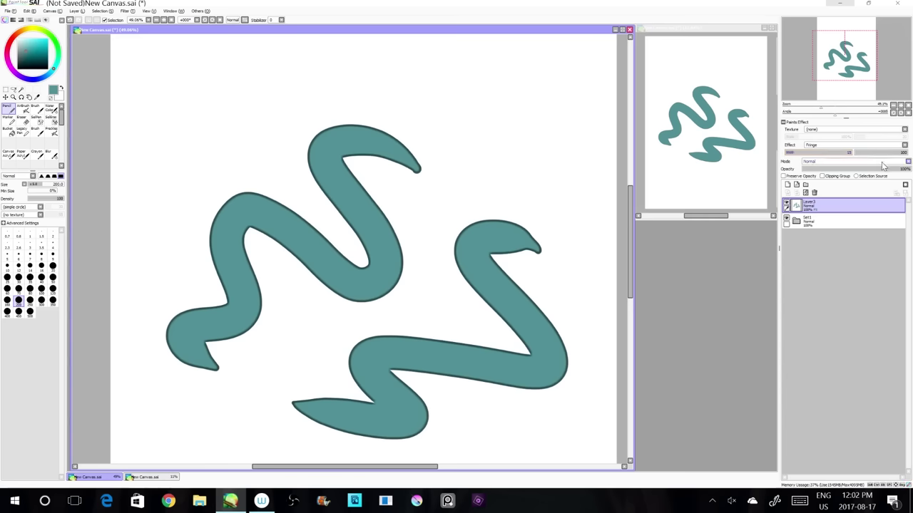
# - Remove the Fringe effect, collapse the Paints Effect settings, and delete the squiggle layer
pyautogui.click(810, 145)
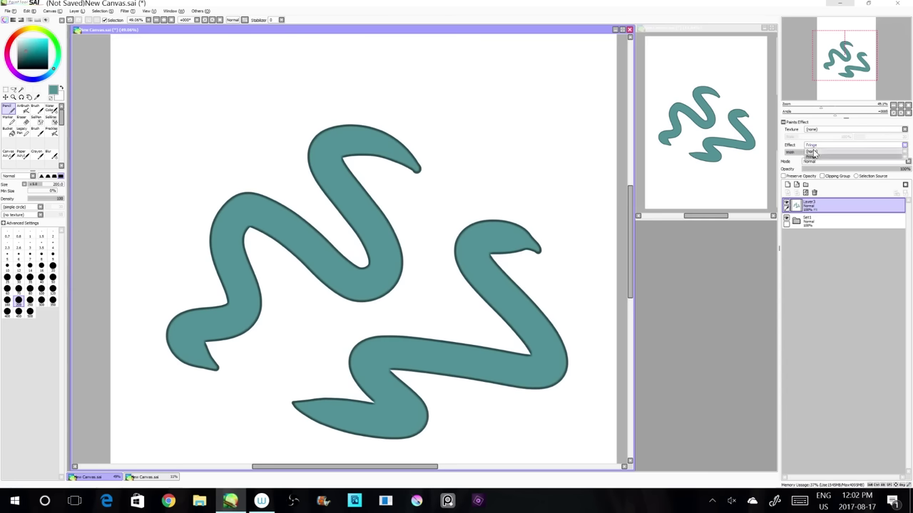
pyautogui.click(811, 151)
pyautogui.click(797, 123)
pyautogui.click(815, 160)
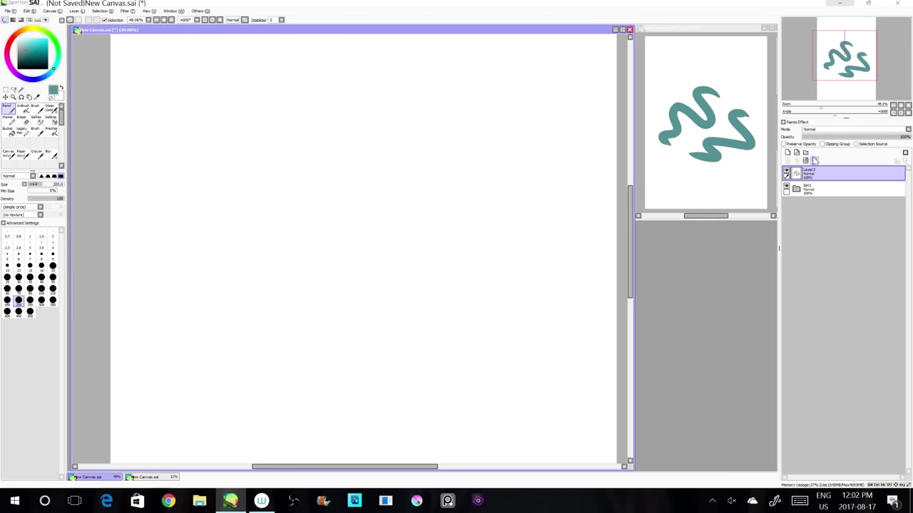
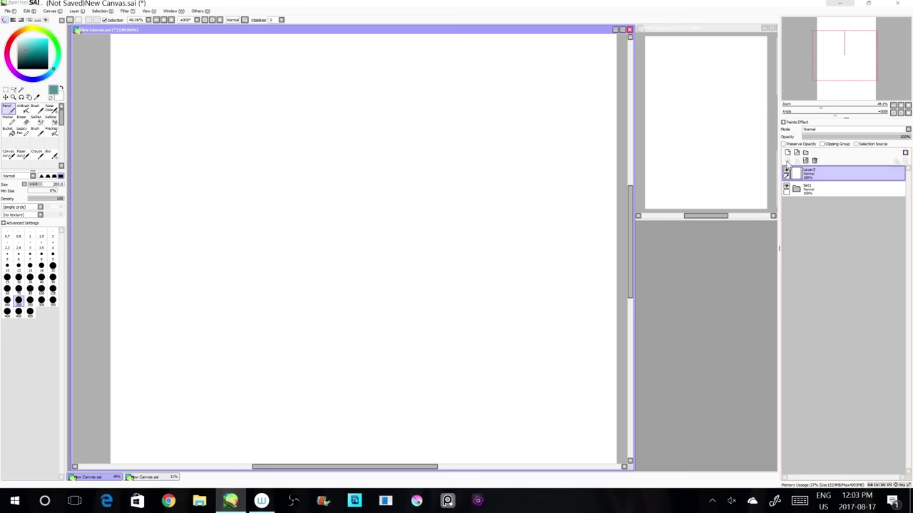
# - Paint a filled teal heart with the Pencil, add a layer mask to its layer, and undo the mask
pyautogui.moveTo(337, 200); pyautogui.dragTo(363, 304)
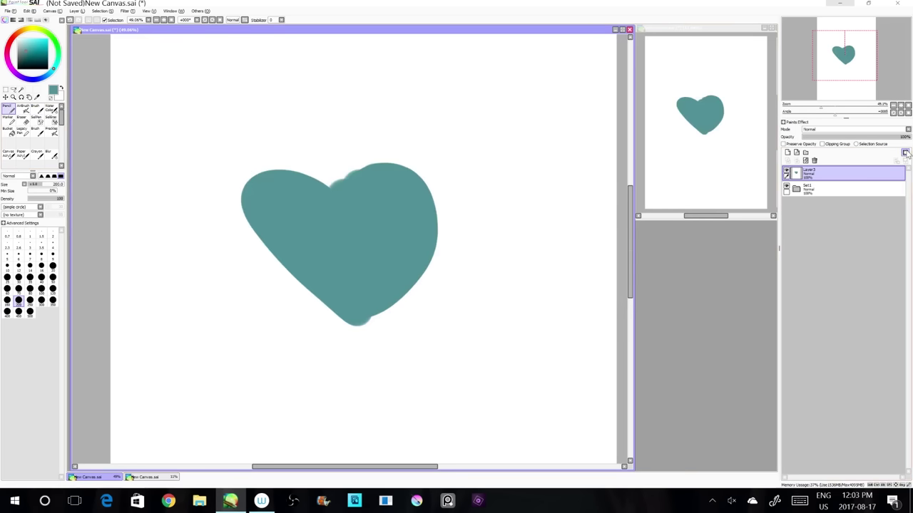
pyautogui.click(905, 153)
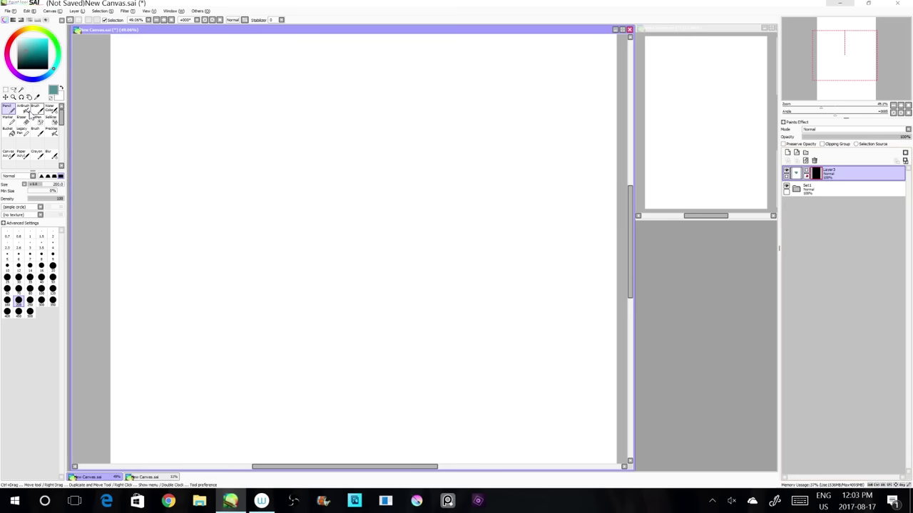
pyautogui.press('b')
pyautogui.hotkey('ctrl', 'z')
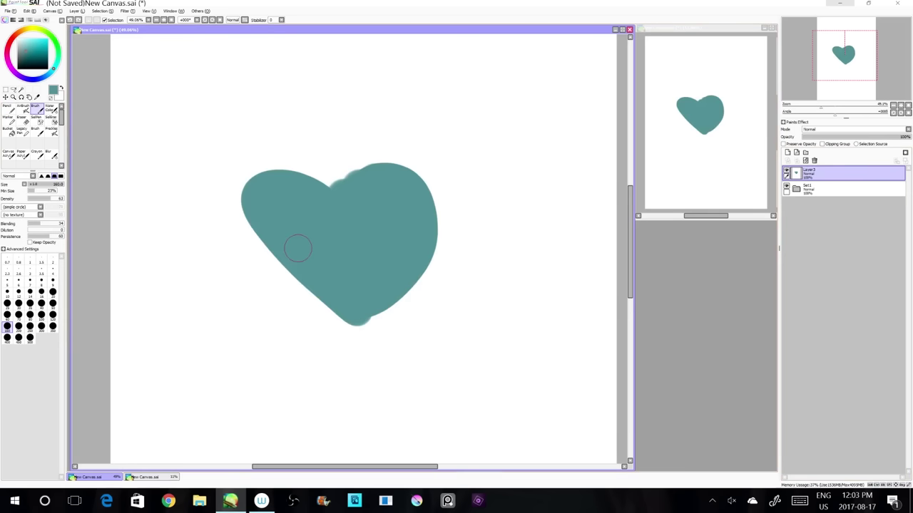
# - Add the mask to the teal heart's layer again, and delete the mask and the layer
pyautogui.click(905, 151)
pyautogui.click(814, 160)
pyautogui.click(813, 161)
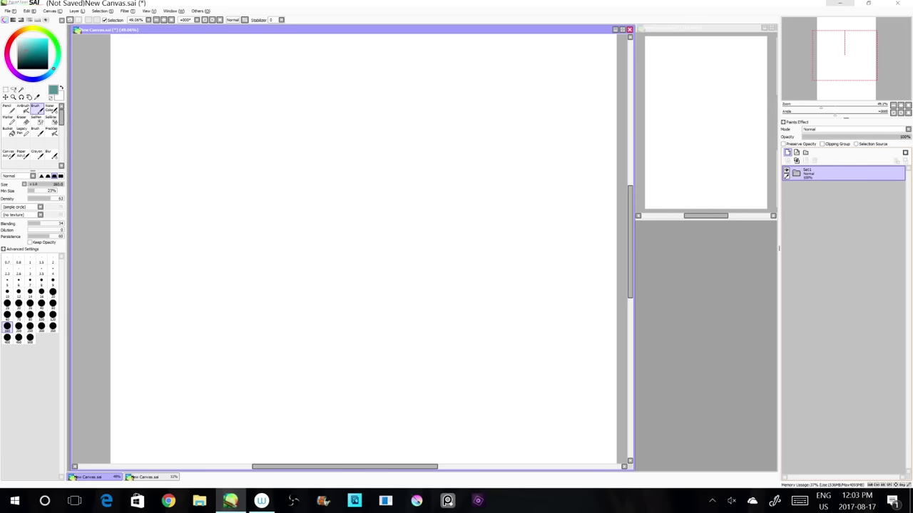
# - Add a new layer and paint a filled teal heart and a separate pale spot with the Pencil at size 200
pyautogui.click(788, 152)
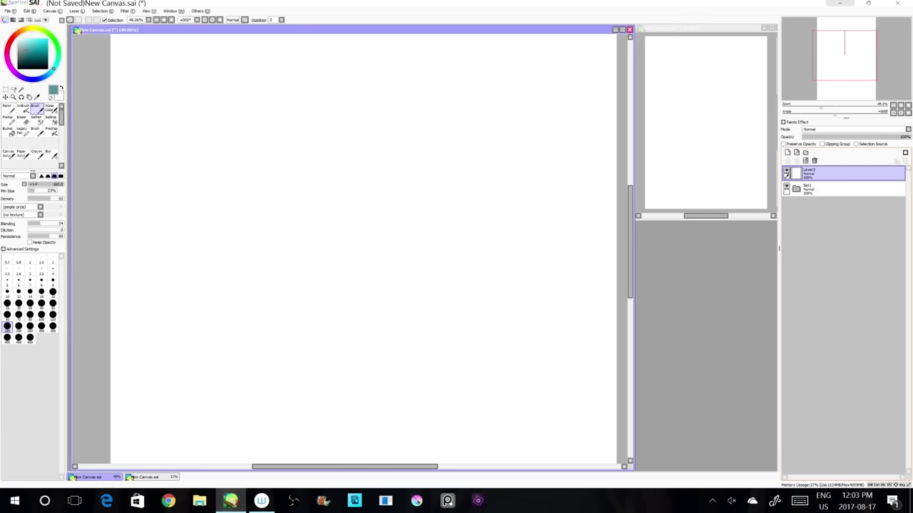
pyautogui.moveTo(367, 201)
pyautogui.mouseDown()
pyautogui.moveTo(439, 228)
pyautogui.moveTo(365, 298)
pyautogui.mouseUp()
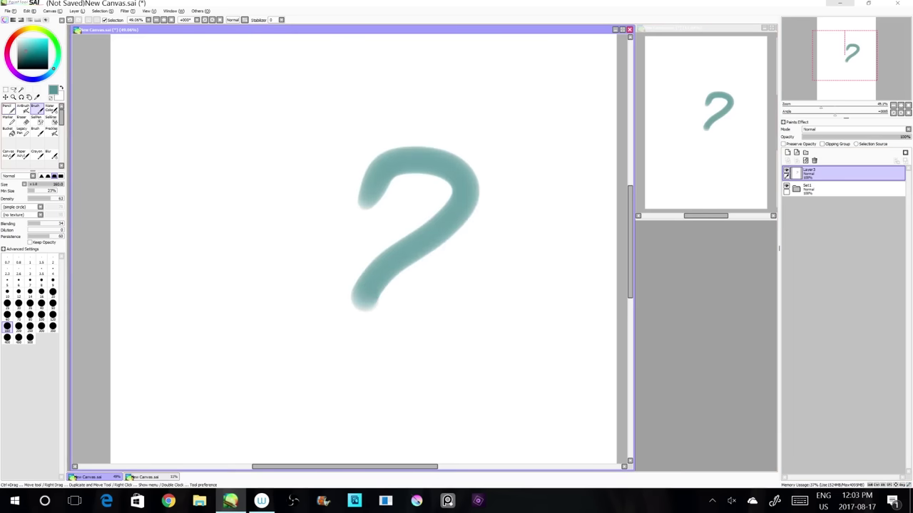
pyautogui.hotkey('ctrl', 'z')
pyautogui.click(9, 108)
pyautogui.moveTo(362, 256)
pyautogui.mouseDown()
pyautogui.moveTo(360, 175)
pyautogui.moveTo(320, 193)
pyautogui.moveTo(377, 202)
pyautogui.moveTo(425, 174)
pyautogui.mouseUp()
pyautogui.click(179, 357)
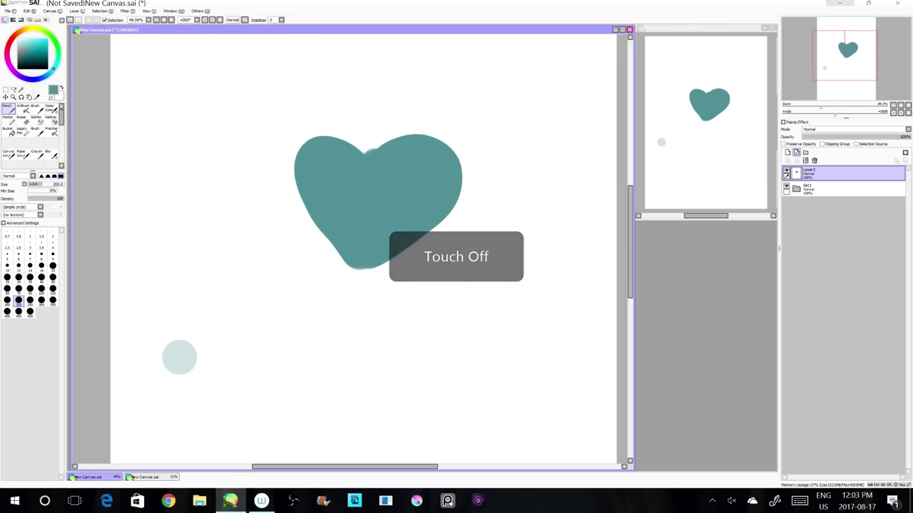
# - Add a layer clipped to the teal heart and paint the heart's right half light green
pyautogui.click(787, 151)
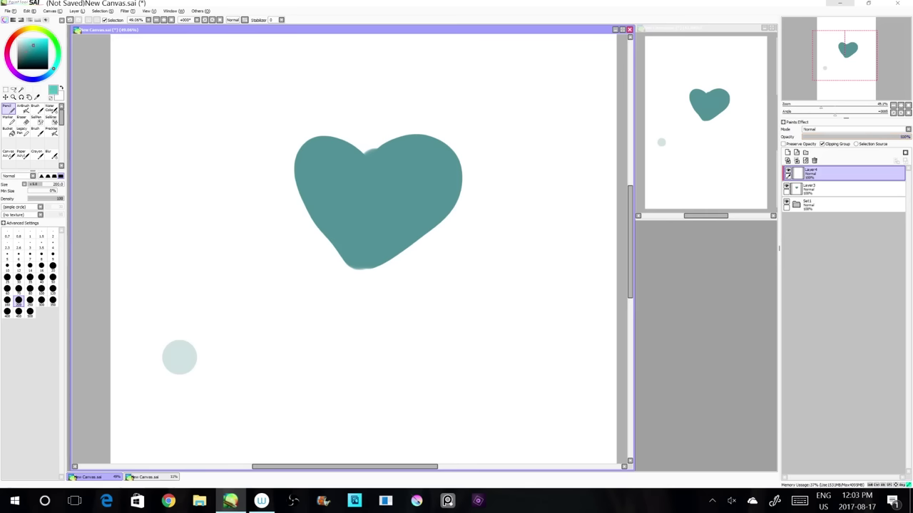
pyautogui.click(42, 30)
pyautogui.moveTo(365, 122)
pyautogui.mouseDown()
pyautogui.moveTo(432, 252)
pyautogui.moveTo(451, 254)
pyautogui.moveTo(430, 125)
pyautogui.mouseUp()
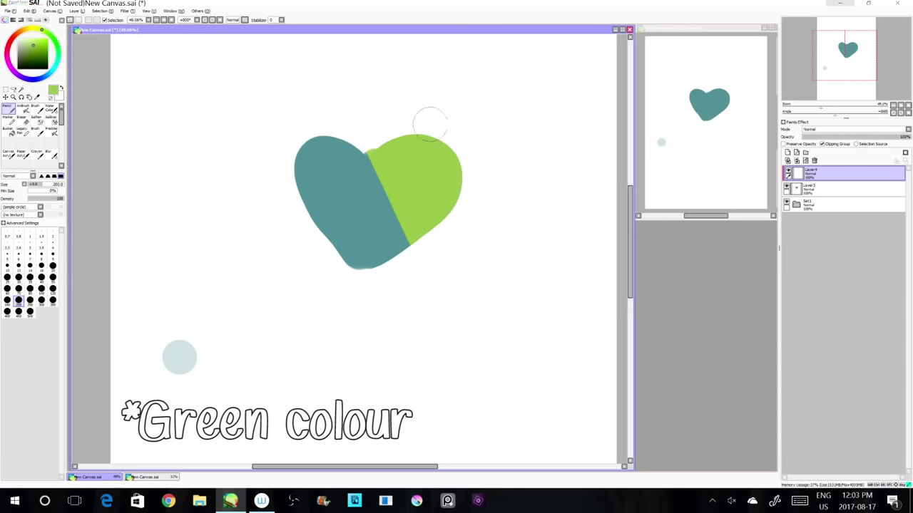
# - Soften the edge between the green and teal halves with the AirBrush at size 500
pyautogui.click(25, 107)
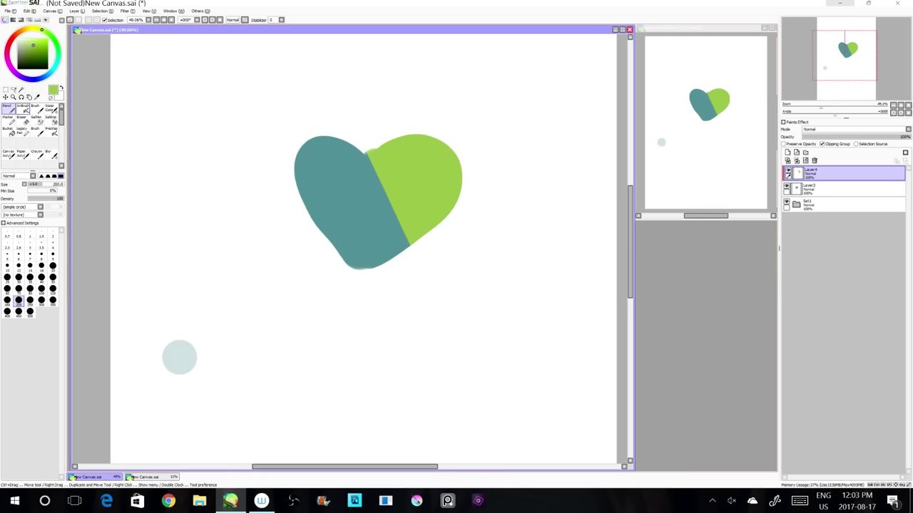
pyautogui.click(30, 311)
pyautogui.moveTo(392, 152)
pyautogui.mouseDown()
pyautogui.moveTo(416, 226)
pyautogui.moveTo(383, 139)
pyautogui.moveTo(413, 254)
pyautogui.mouseUp()
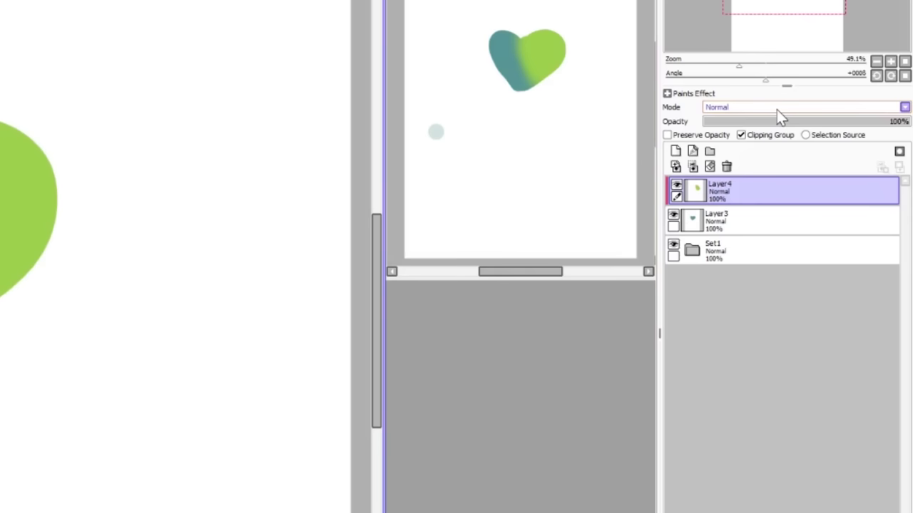
# - Set the clipped green layer's blending mode to Multiply, Screen and Overlay in turn to compare their effects
pyautogui.click(839, 129)
pyautogui.click(748, 130)
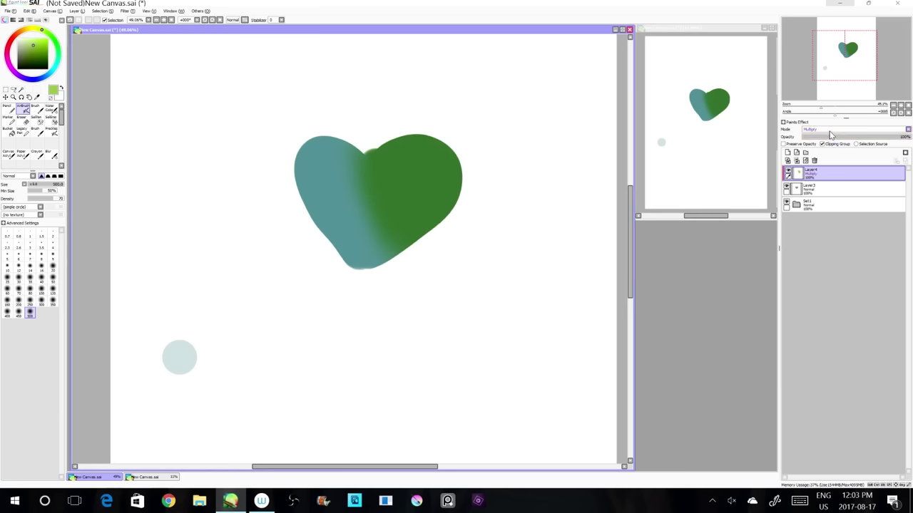
pyautogui.click(766, 107)
pyautogui.click(824, 147)
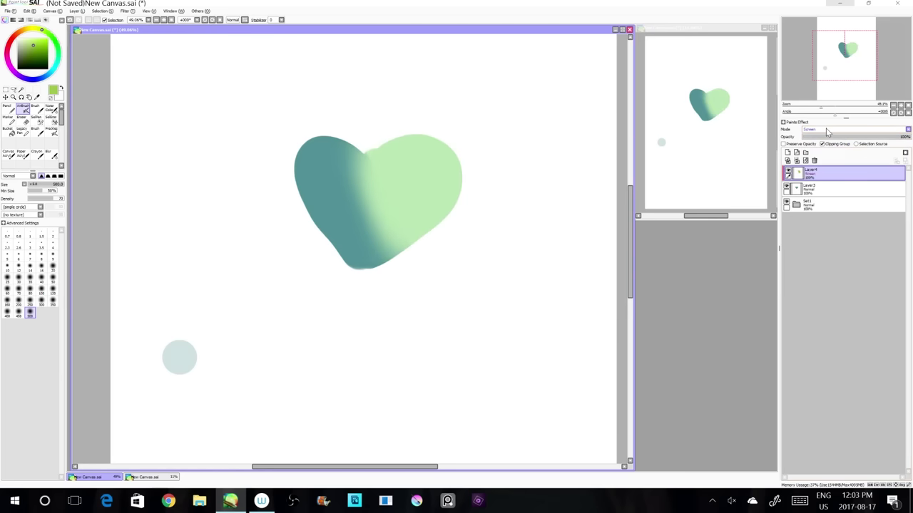
pyautogui.click(827, 130)
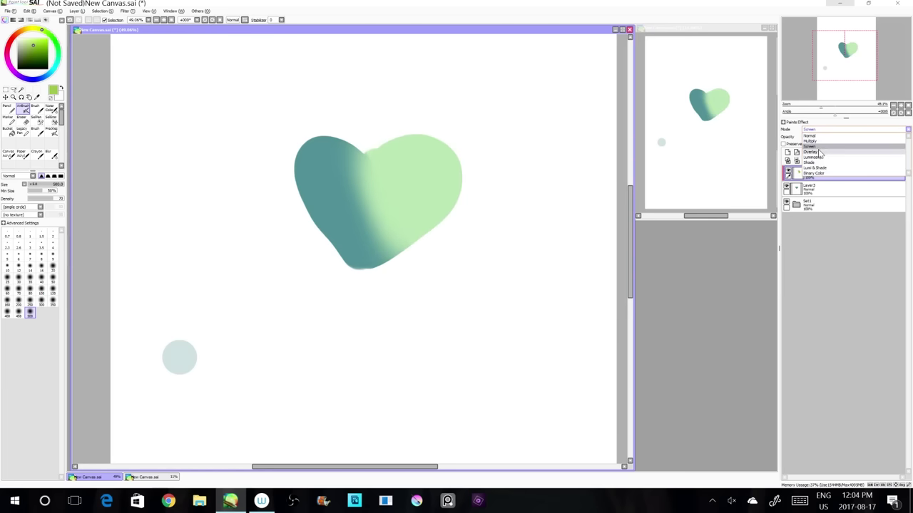
pyautogui.click(812, 152)
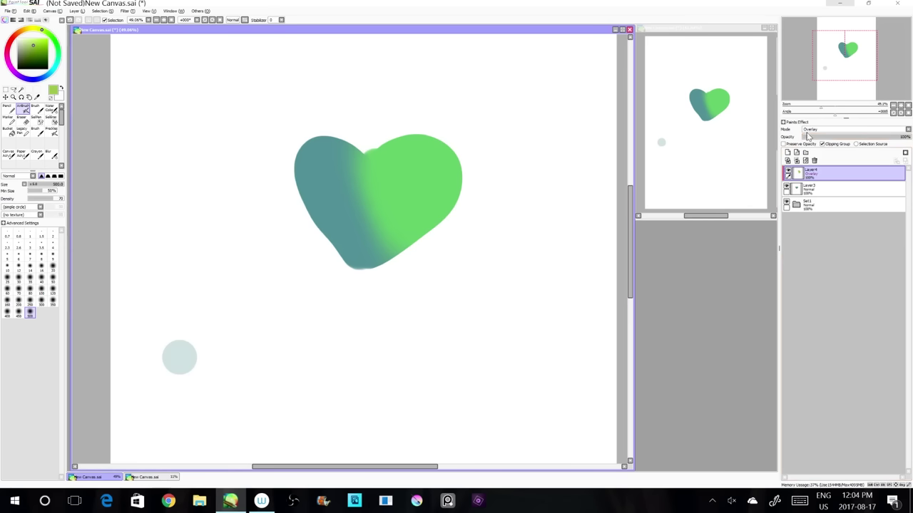
# - Try the Luminosity blending mode on the clipped green layer and vary its opacity
pyautogui.click(810, 131)
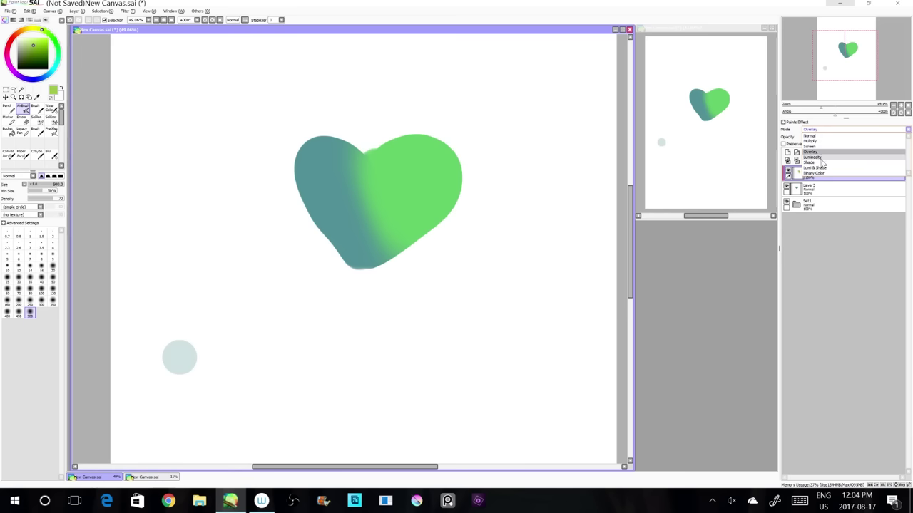
pyautogui.click(821, 159)
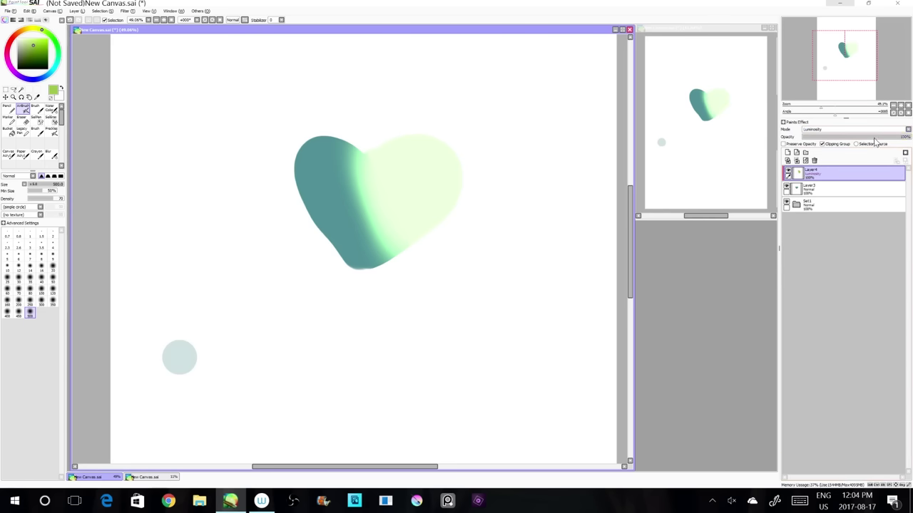
pyautogui.moveTo(874, 138); pyautogui.dragTo(912, 121)
# - Compare the Shade blending mode with Multiply on the clipped green layer
pyautogui.click(810, 133)
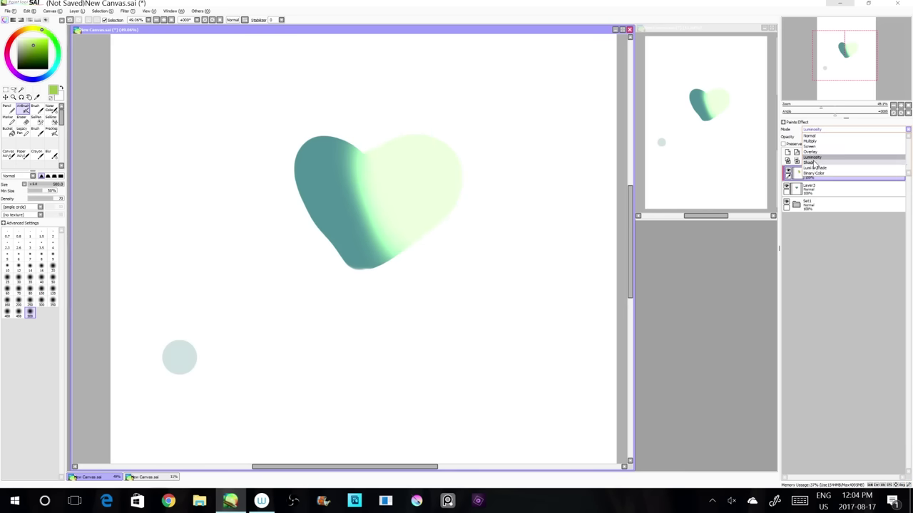
pyautogui.click(814, 164)
pyautogui.click(813, 131)
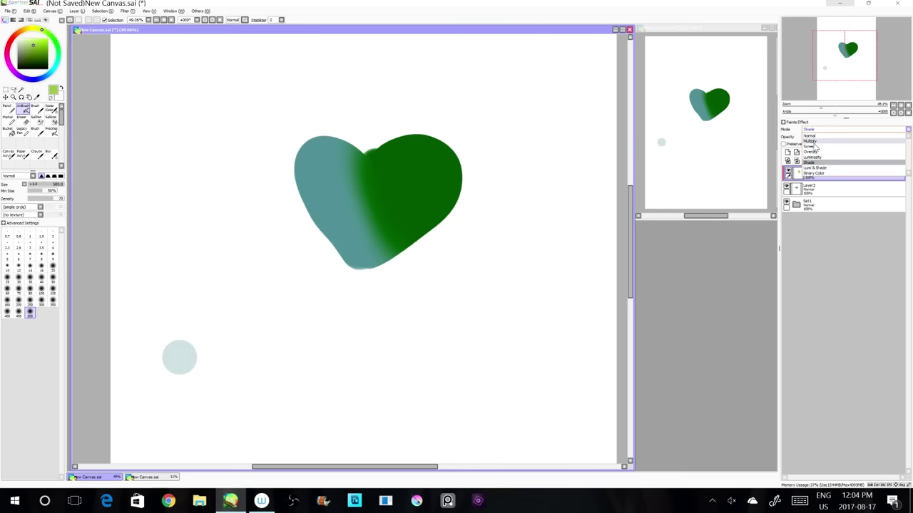
pyautogui.click(815, 139)
# - Set the clipped green layer to Lumi & Shade and reduce its opacity to 79%
pyautogui.click(818, 130)
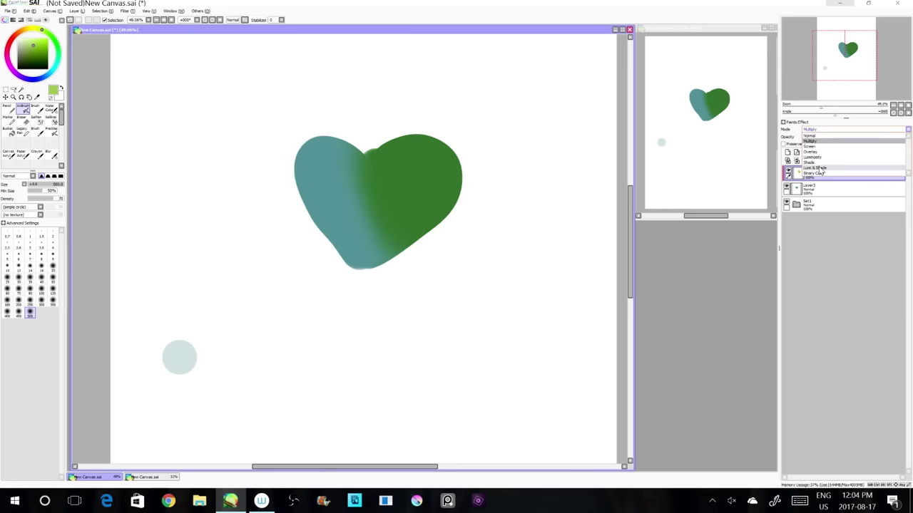
pyautogui.click(820, 171)
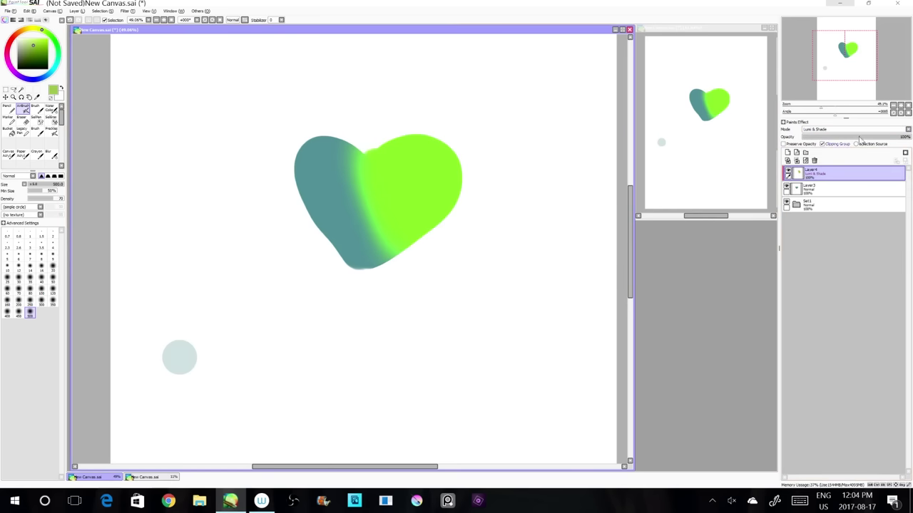
pyautogui.moveTo(881, 139)
pyautogui.mouseDown()
pyautogui.moveTo(870, 142)
pyautogui.moveTo(910, 139)
pyautogui.moveTo(825, 134)
pyautogui.moveTo(887, 138)
pyautogui.mouseUp()
# - Set the clipped green layer to Binary Color and return it to Normal for comparison
pyautogui.click(825, 130)
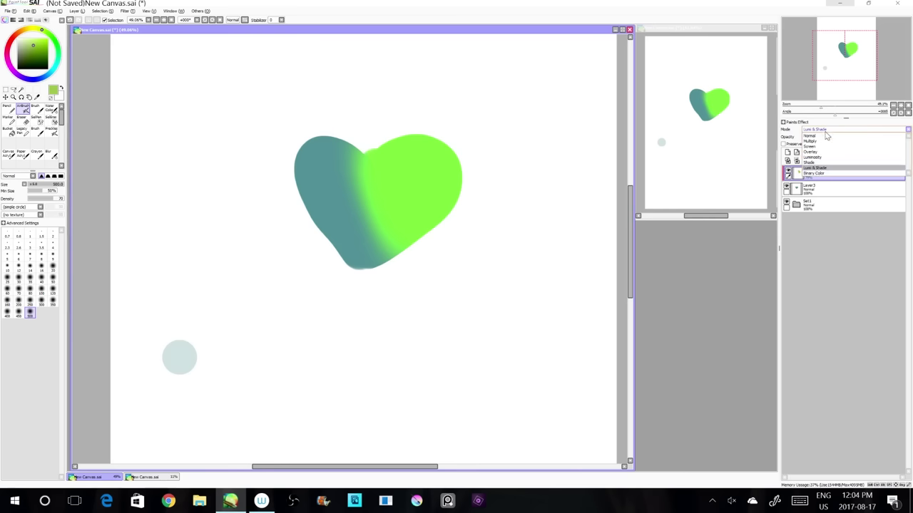
pyautogui.click(813, 174)
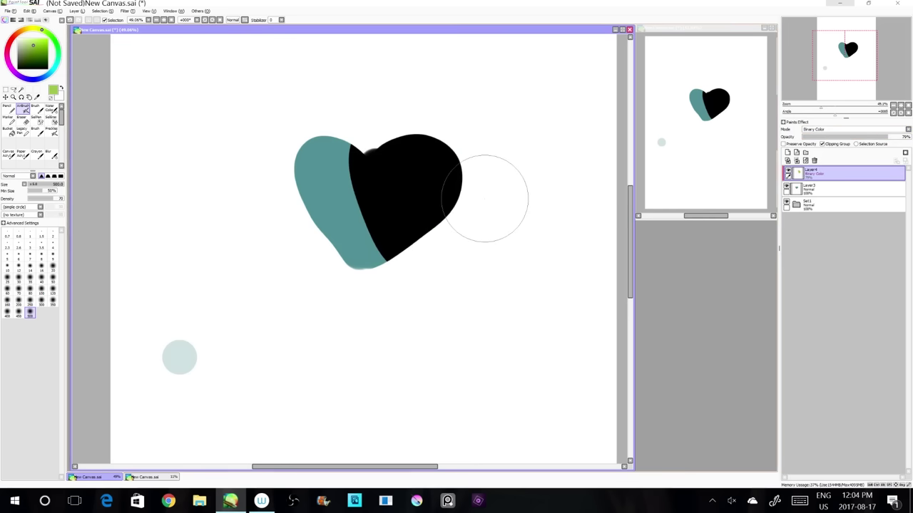
pyautogui.click(819, 130)
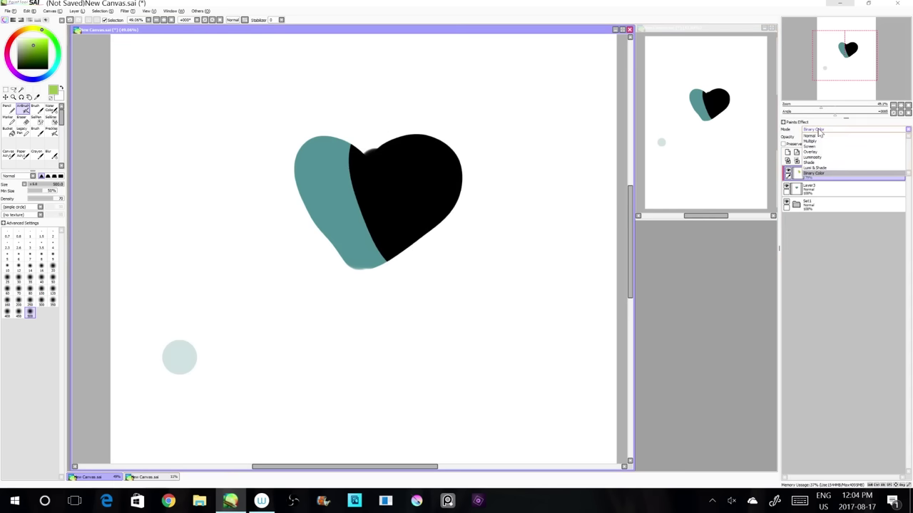
pyautogui.click(814, 175)
pyautogui.click(841, 130)
pyautogui.click(829, 136)
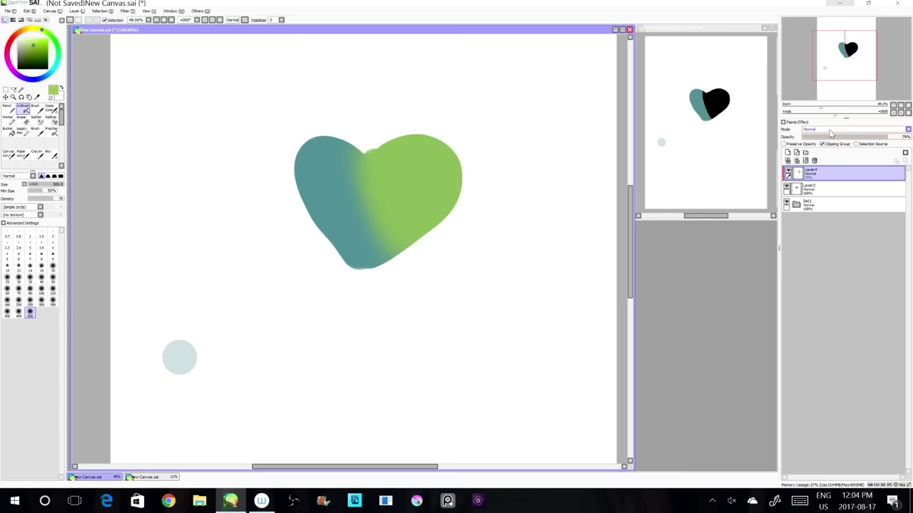
# - Apply Binary Color to the clipped layer again, lower its opacity, and raise it to 100%
pyautogui.click(831, 129)
pyautogui.click(813, 174)
pyautogui.click(832, 145)
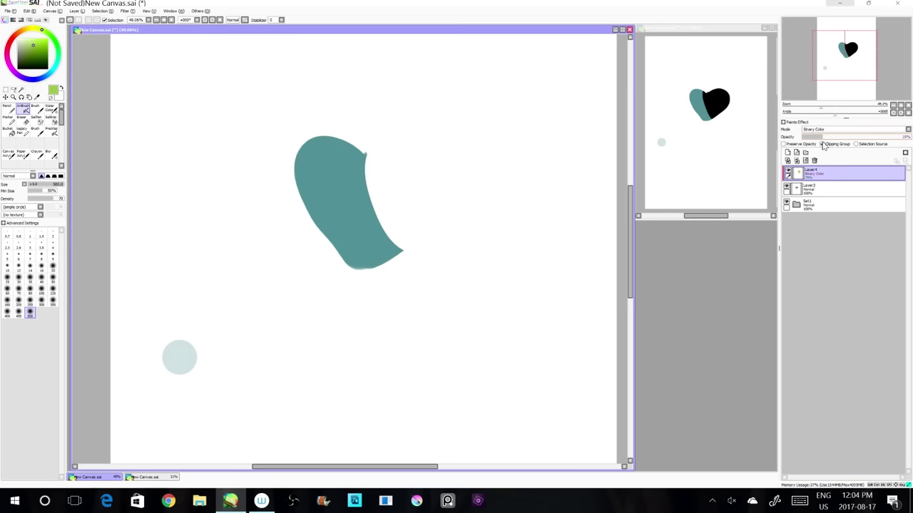
pyautogui.moveTo(812, 143); pyautogui.dragTo(909, 154)
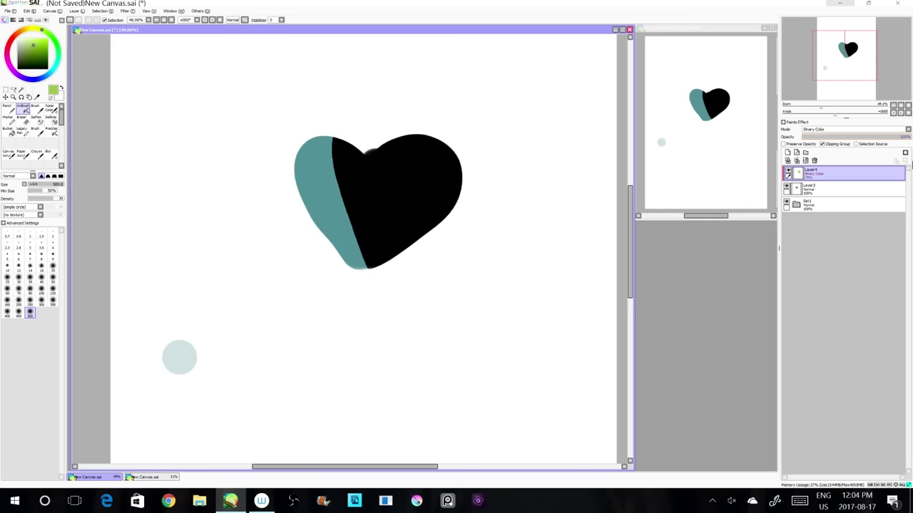
# - Delete the clipped layer and add a linework layer above the teal heart's layer
pyautogui.click(815, 160)
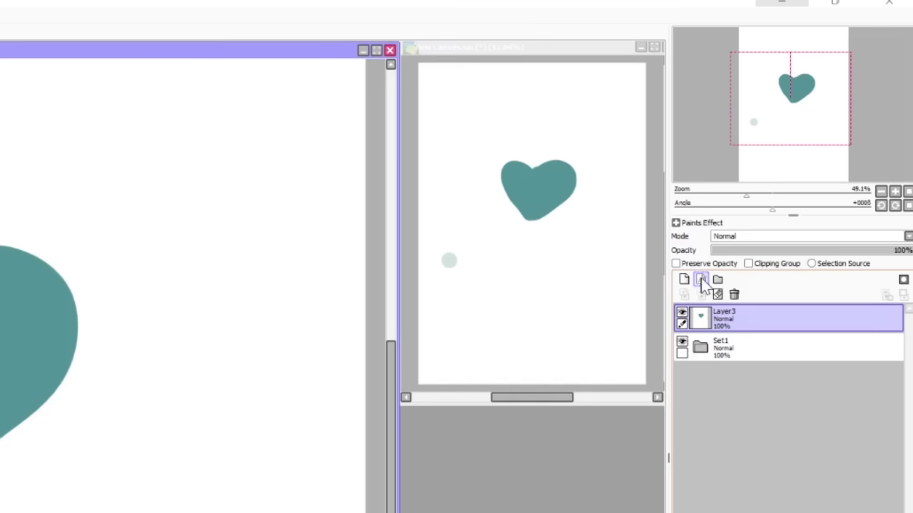
pyautogui.click(796, 152)
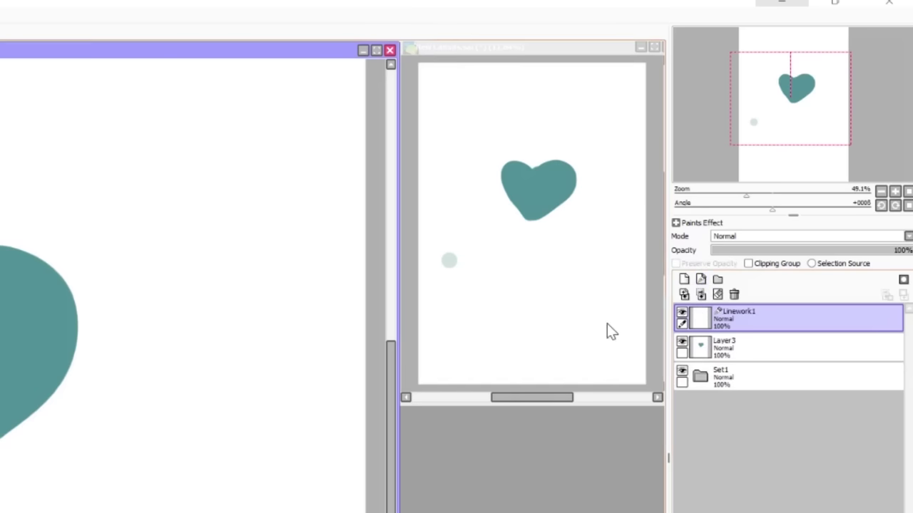
# - Draw an open, angular green line around the sides and underside of the heart with the Line tool at size 30
pyautogui.click(10, 133)
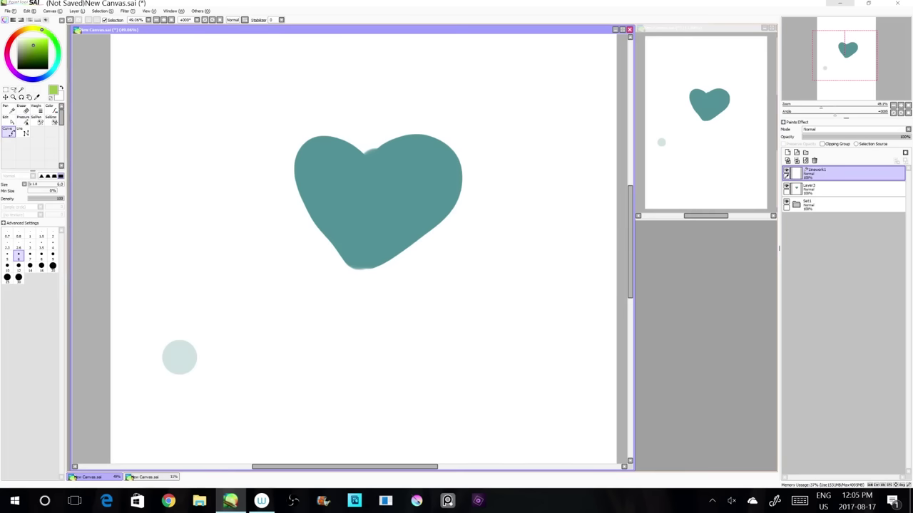
pyautogui.click(26, 132)
pyautogui.click(30, 265)
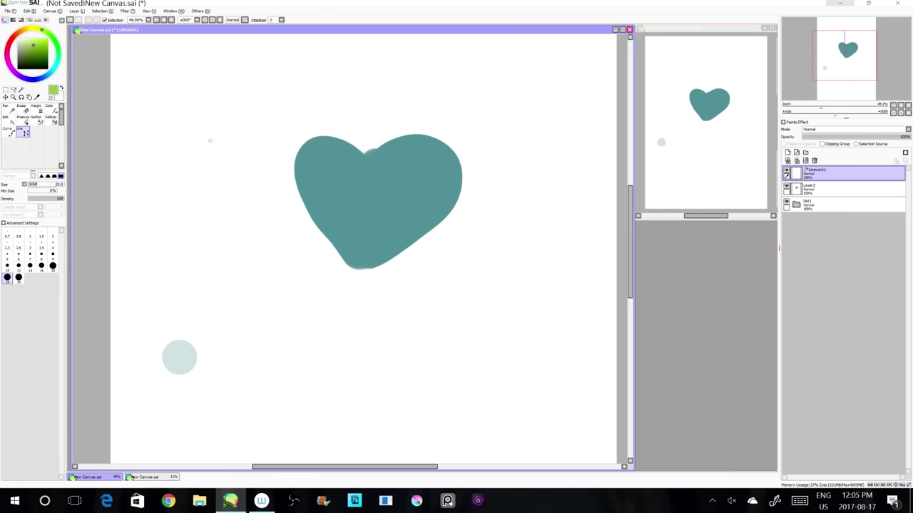
pyautogui.click(192, 88)
pyautogui.click(209, 231)
pyautogui.click(319, 340)
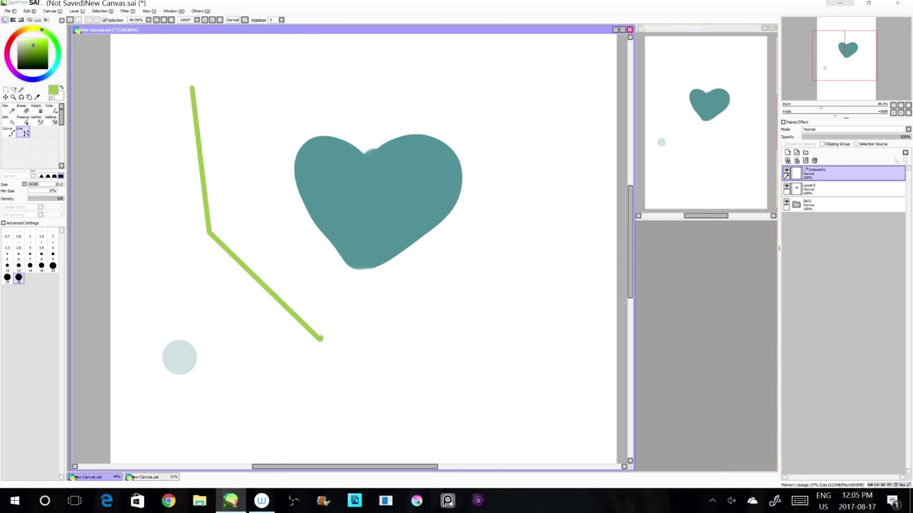
pyautogui.click(510, 348)
pyautogui.click(589, 249)
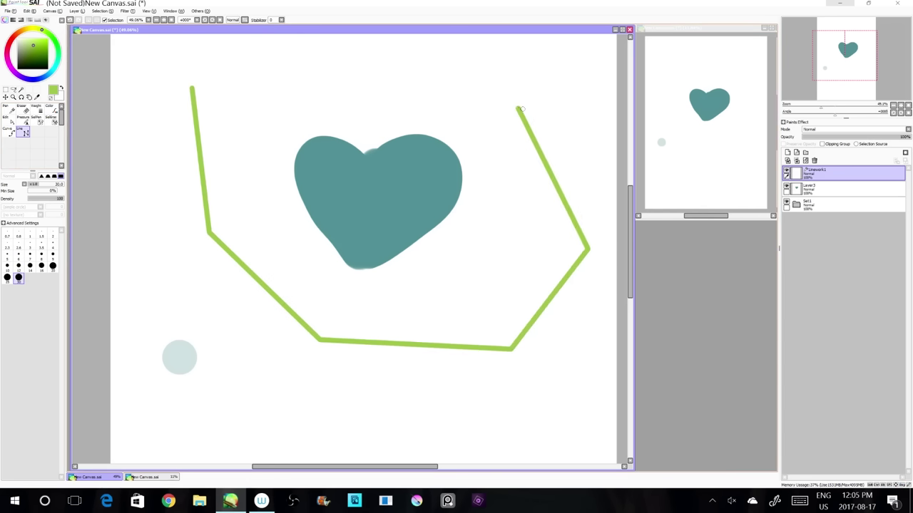
pyautogui.click(520, 109)
pyautogui.doubleClick(488, 134)
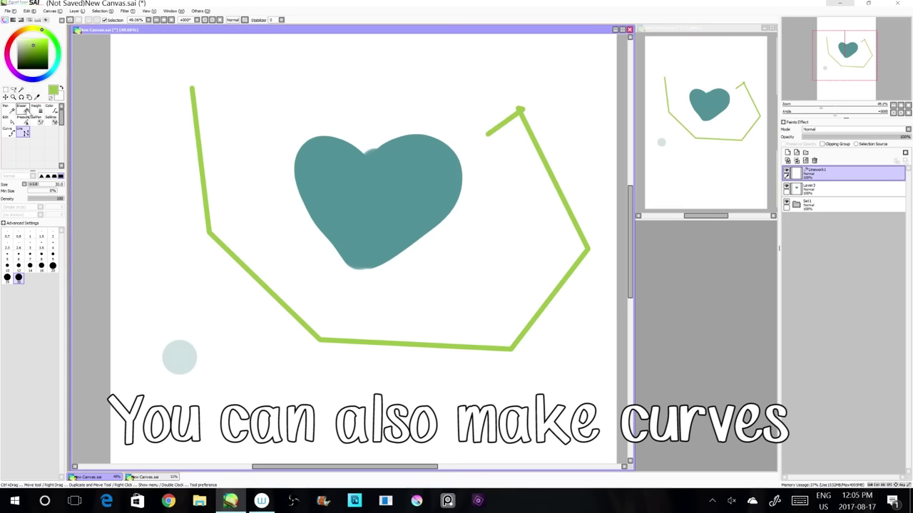
# - Reshape the left part of the green line with the Edit tool, moving its upper end point using Translate CP
pyautogui.click(9, 122)
pyautogui.click(208, 232)
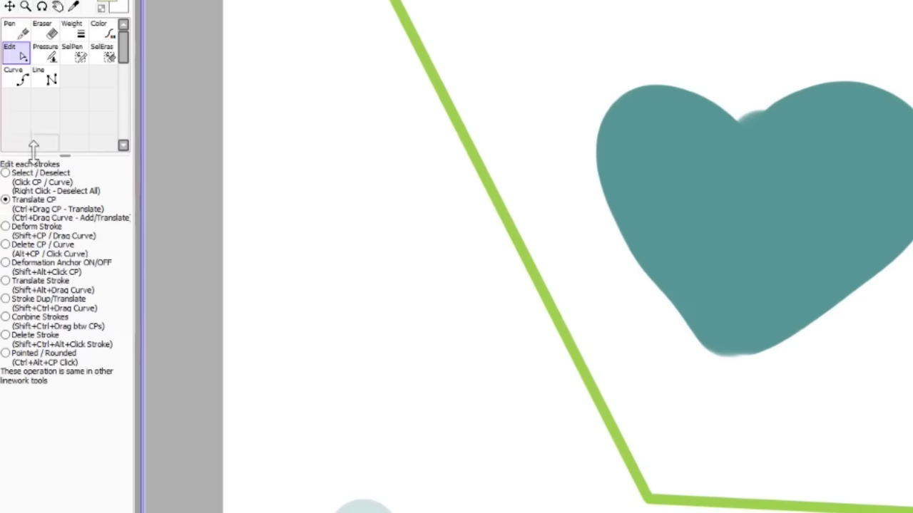
pyautogui.click(36, 192)
pyautogui.moveTo(389, 2)
pyautogui.mouseDown()
pyautogui.moveTo(376, 12)
pyautogui.moveTo(345, 170)
pyautogui.mouseUp()
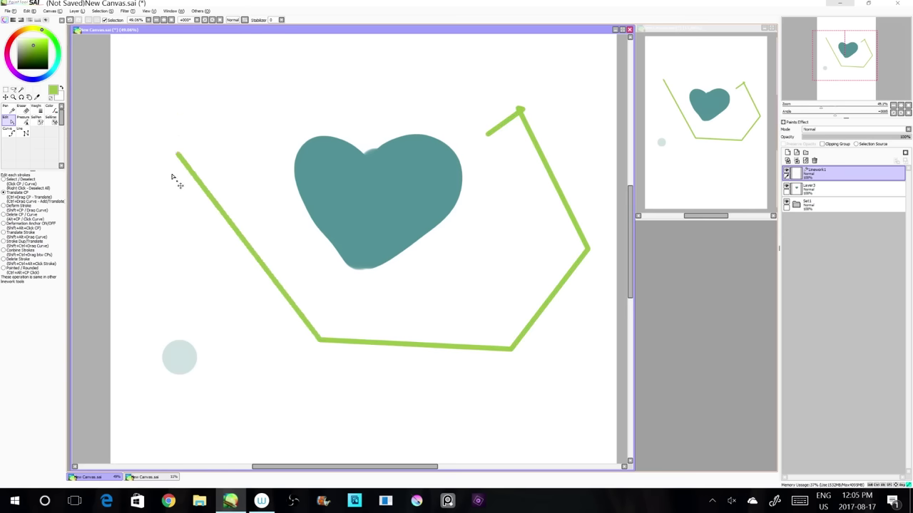
pyautogui.moveTo(171, 175)
pyautogui.mouseDown()
pyautogui.moveTo(171, 235)
pyautogui.moveTo(245, 385)
pyautogui.moveTo(179, 165)
pyautogui.mouseUp()
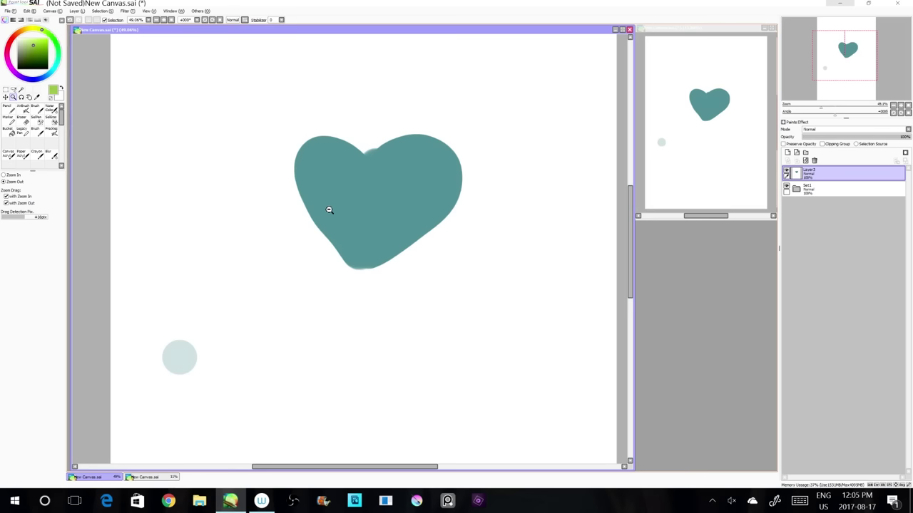
# - Paint a light green patch over the teal heart's left side with the Brush at size 350
pyautogui.press('b')
pyautogui.moveTo(286, 179)
pyautogui.mouseDown()
pyautogui.moveTo(335, 261)
pyautogui.moveTo(298, 225)
pyautogui.moveTo(258, 237)
pyautogui.moveTo(245, 259)
pyautogui.mouseUp()
pyautogui.rightClick(314, 191)
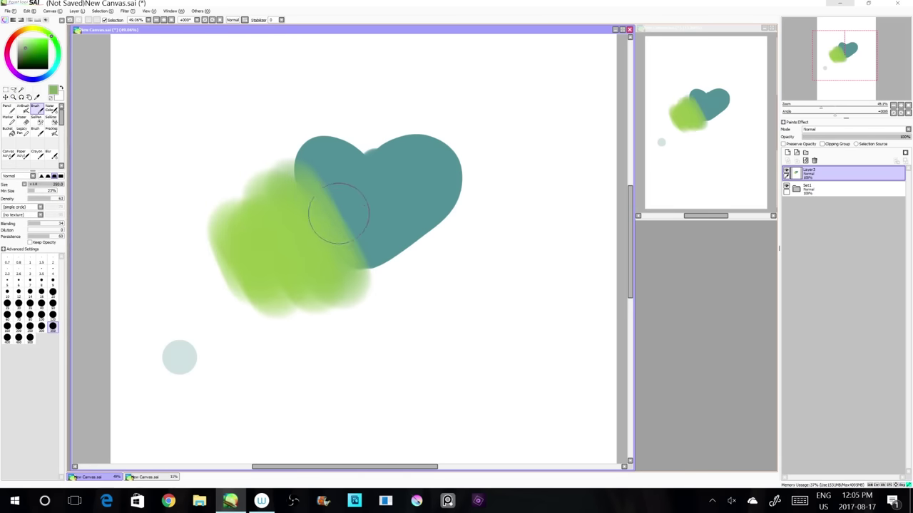
# - Sample blended green tones where the patch meets the heart and paint strokes above and below the heart with them
pyautogui.keyDown('alt'); pyautogui.click(385, 207); pyautogui.keyUp('alt')
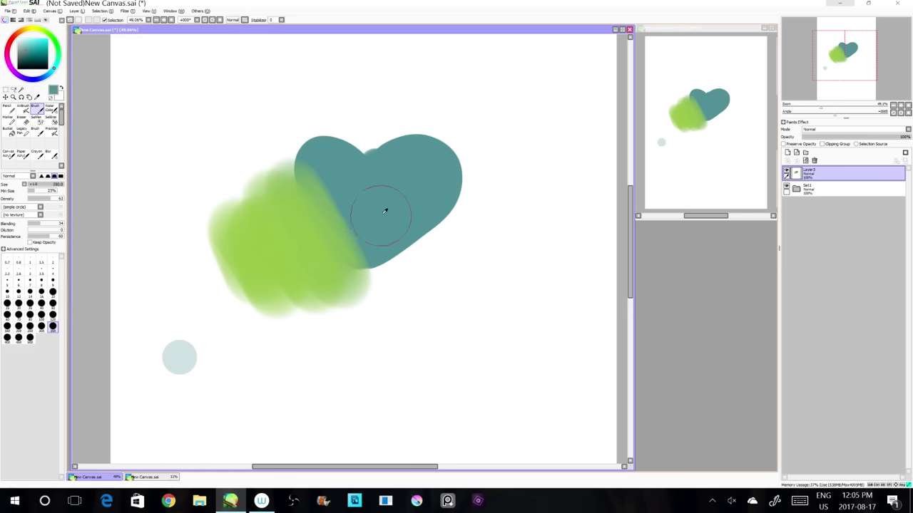
pyautogui.keyDown('alt'); pyautogui.click(316, 183); pyautogui.keyUp('alt')
pyautogui.moveTo(316, 183)
pyautogui.mouseDown()
pyautogui.moveTo(246, 96)
pyautogui.moveTo(310, 121)
pyautogui.mouseUp()
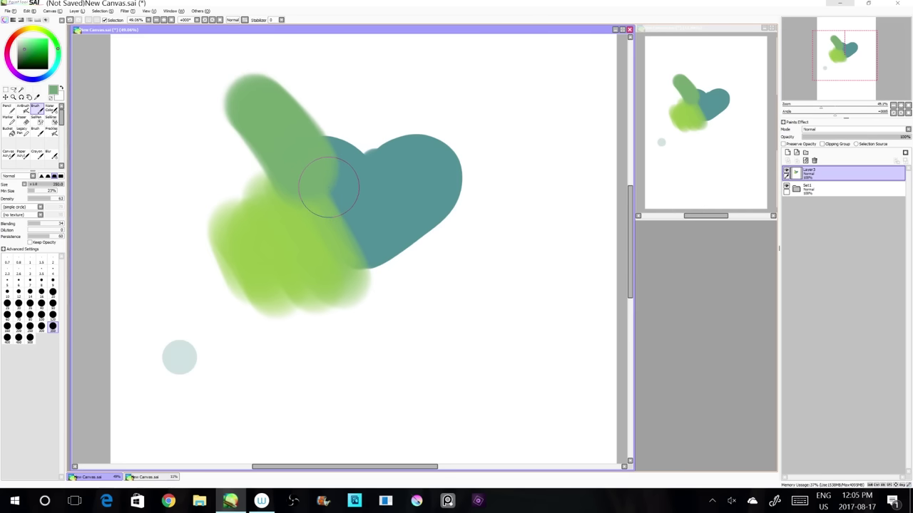
pyautogui.moveTo(380, 294)
pyautogui.mouseDown()
pyautogui.moveTo(371, 286)
pyautogui.moveTo(382, 255)
pyautogui.mouseUp()
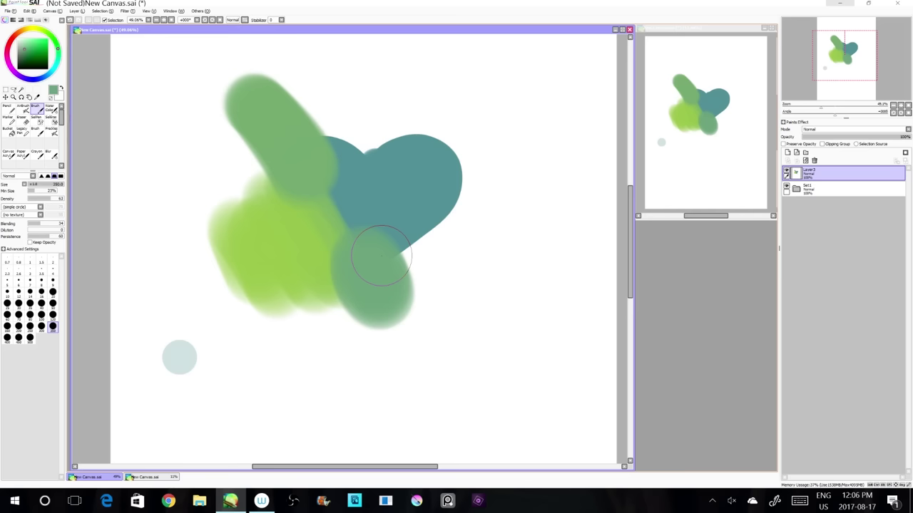
pyautogui.moveTo(426, 253)
pyautogui.mouseDown()
pyautogui.moveTo(408, 242)
pyautogui.moveTo(446, 255)
pyautogui.mouseUp()
# - Paint over the green patch with its sampled light green and a paler green, and sample a blended tone
pyautogui.rightClick(297, 251)
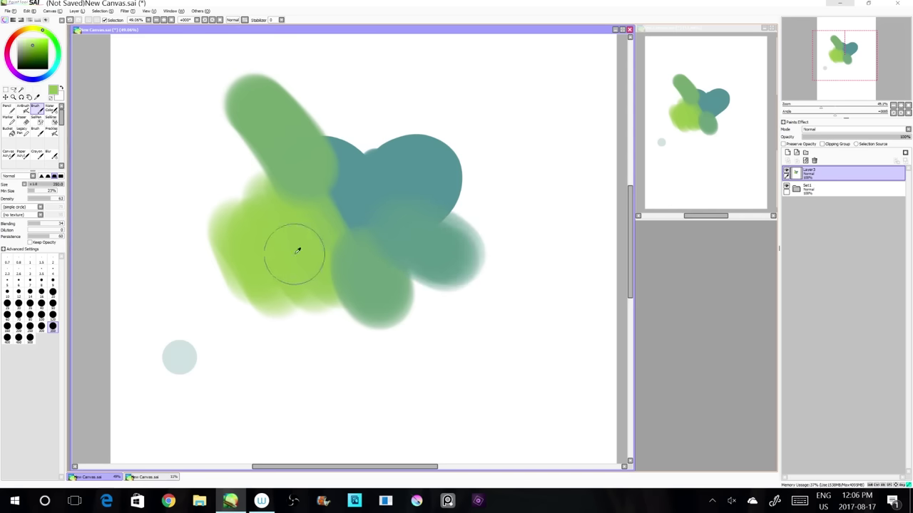
pyautogui.moveTo(305, 258)
pyautogui.mouseDown()
pyautogui.moveTo(341, 276)
pyautogui.moveTo(316, 289)
pyautogui.mouseUp()
pyautogui.click(21, 40)
pyautogui.click(38, 29)
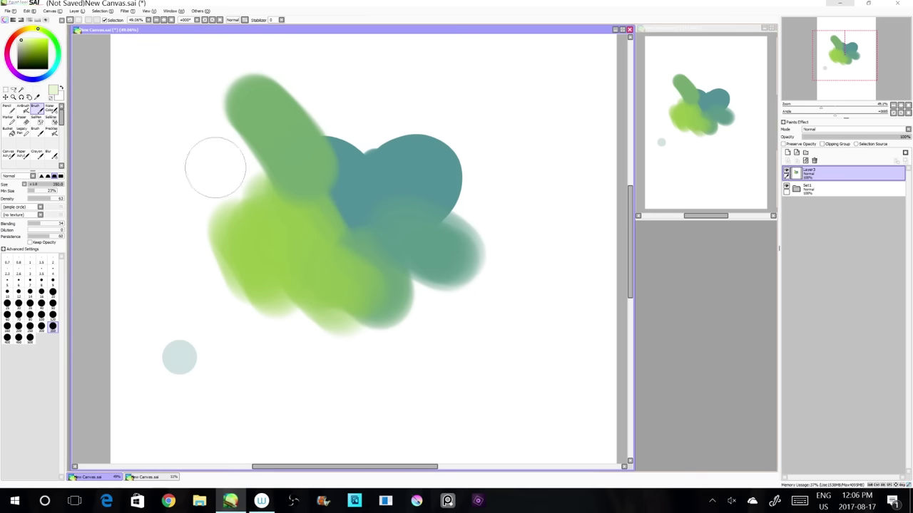
pyautogui.moveTo(269, 246)
pyautogui.mouseDown()
pyautogui.moveTo(291, 240)
pyautogui.moveTo(318, 272)
pyautogui.moveTo(303, 203)
pyautogui.moveTo(366, 219)
pyautogui.mouseUp()
pyautogui.keyDown('alt'); pyautogui.click(295, 207); pyautogui.keyUp('alt')
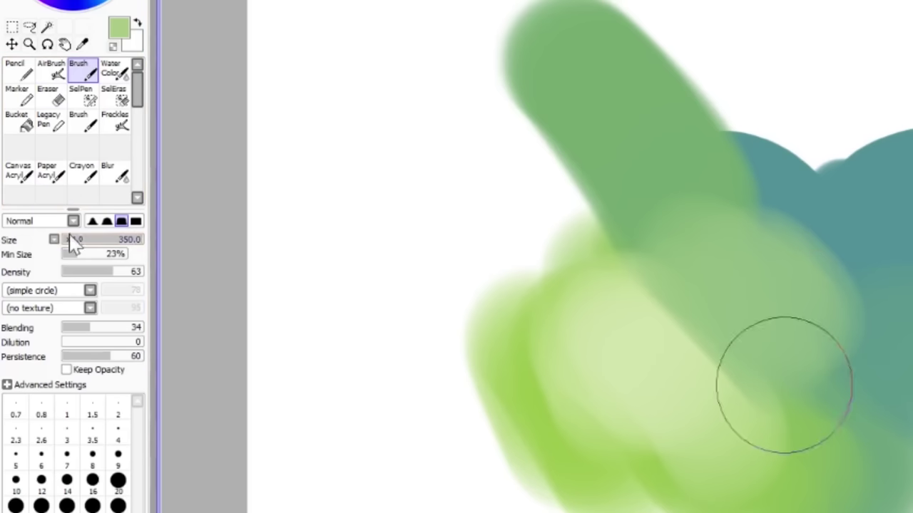
# - Try a Brush stroke over the light green patch in Multiply blending mode, and undo it
pyautogui.click(20, 222)
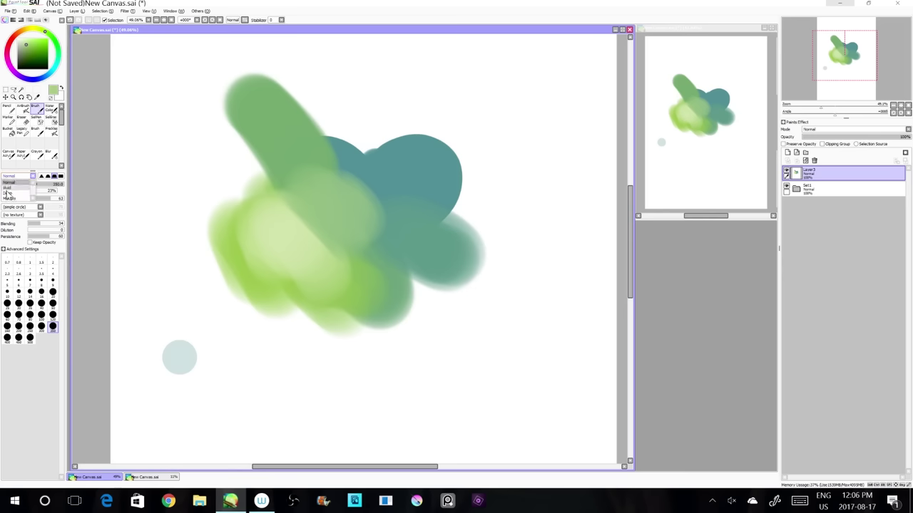
pyautogui.click(10, 198)
pyautogui.moveTo(262, 214)
pyautogui.mouseDown()
pyautogui.moveTo(297, 215)
pyautogui.moveTo(305, 205)
pyautogui.moveTo(339, 212)
pyautogui.moveTo(356, 204)
pyautogui.moveTo(324, 208)
pyautogui.moveTo(322, 236)
pyautogui.mouseUp()
pyautogui.hotkey('ctrl', 'z')
# - Try a Brush stroke over the green patch in Deep blending mode, and undo it
pyautogui.click(27, 177)
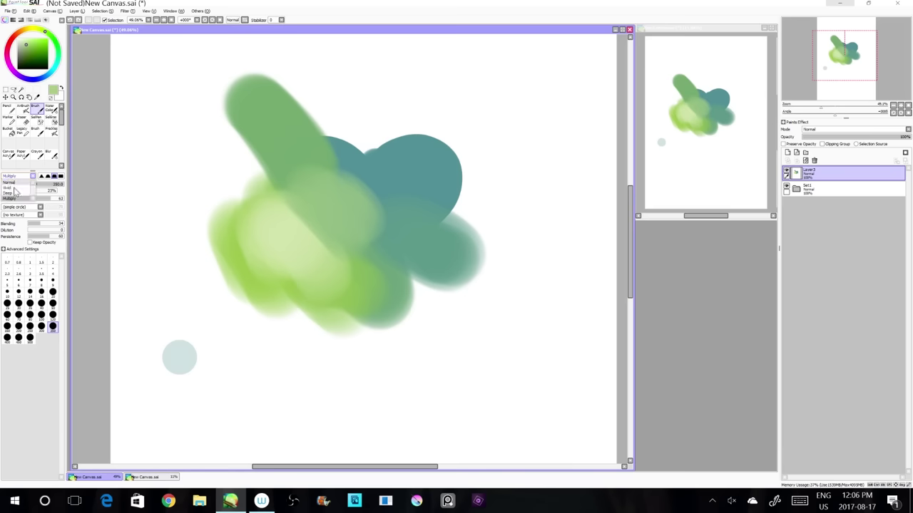
pyautogui.click(9, 193)
pyautogui.moveTo(325, 204)
pyautogui.mouseDown()
pyautogui.moveTo(365, 200)
pyautogui.moveTo(354, 234)
pyautogui.moveTo(329, 229)
pyautogui.moveTo(331, 268)
pyautogui.moveTo(341, 224)
pyautogui.mouseUp()
pyautogui.hotkey('ctrl', 'z')
# - Set the Brush's blending mode to Vivid and paint over the green patch and the area to its left
pyautogui.click(16, 176)
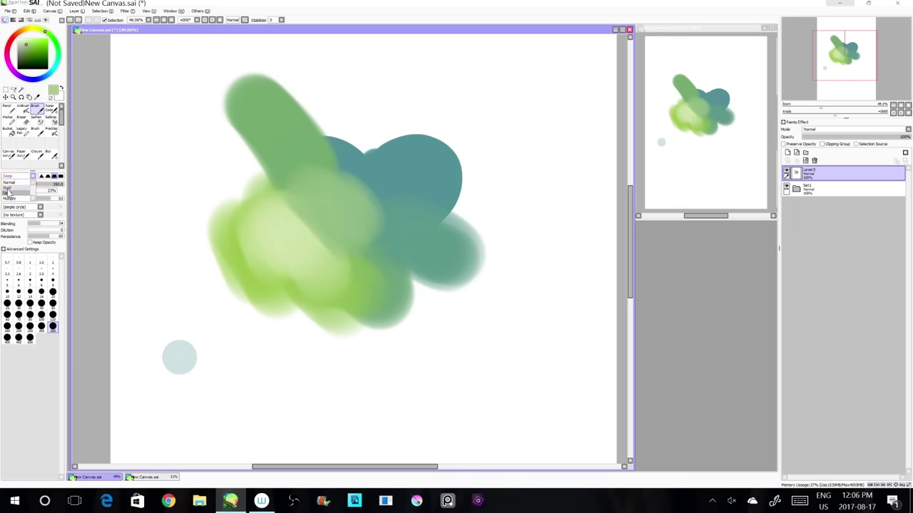
pyautogui.click(12, 189)
pyautogui.moveTo(294, 184)
pyautogui.mouseDown()
pyautogui.moveTo(339, 220)
pyautogui.moveTo(314, 181)
pyautogui.moveTo(286, 239)
pyautogui.moveTo(251, 218)
pyautogui.moveTo(229, 161)
pyautogui.moveTo(235, 209)
pyautogui.moveTo(206, 218)
pyautogui.mouseUp()
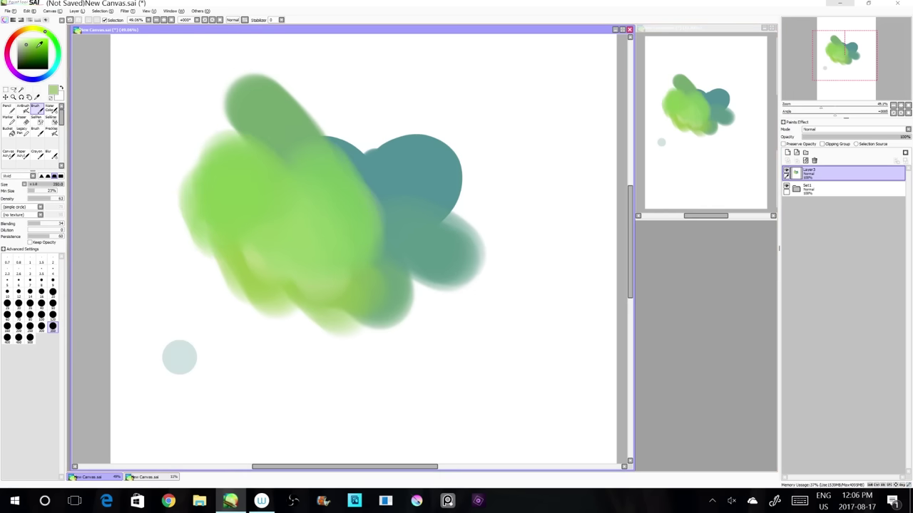
# - Pick a dark blue-violet colour and set the Brush's blending mode back to Normal
pyautogui.click(39, 48)
pyautogui.click(58, 57)
pyautogui.click(26, 78)
pyautogui.click(10, 177)
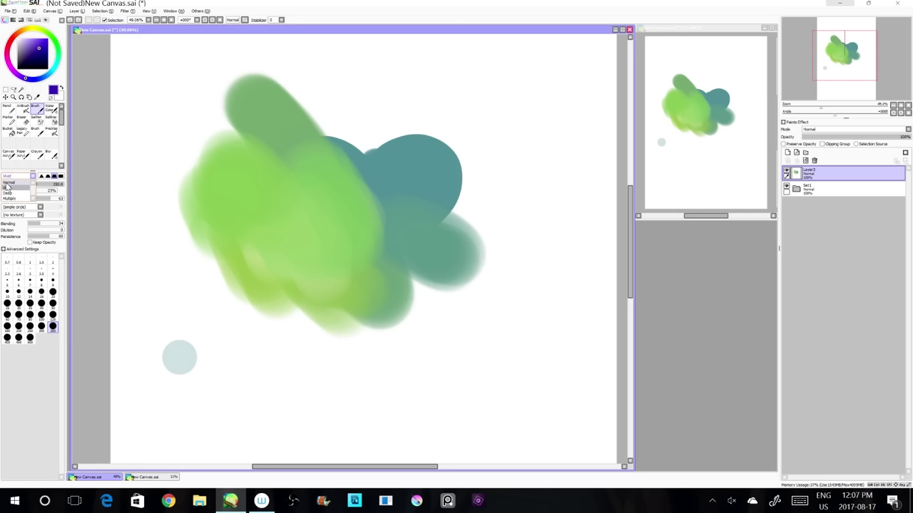
pyautogui.click(8, 184)
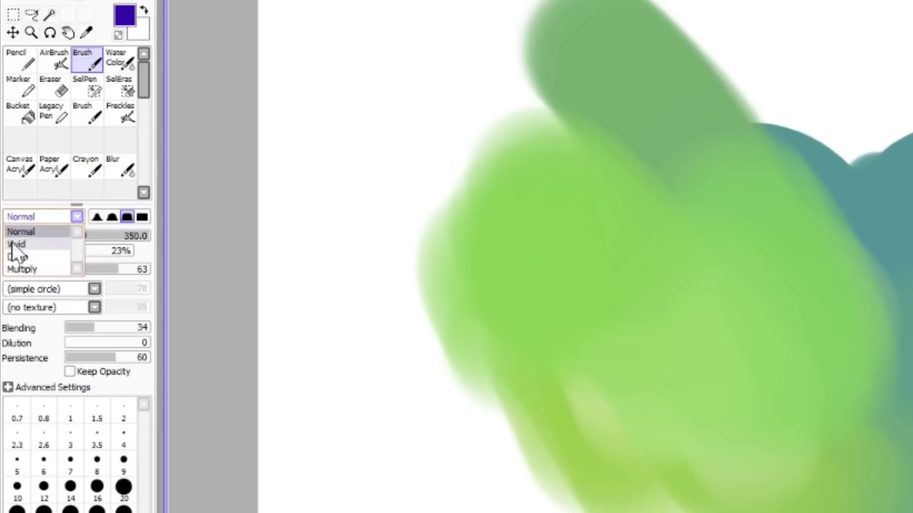
pyautogui.click(10, 230)
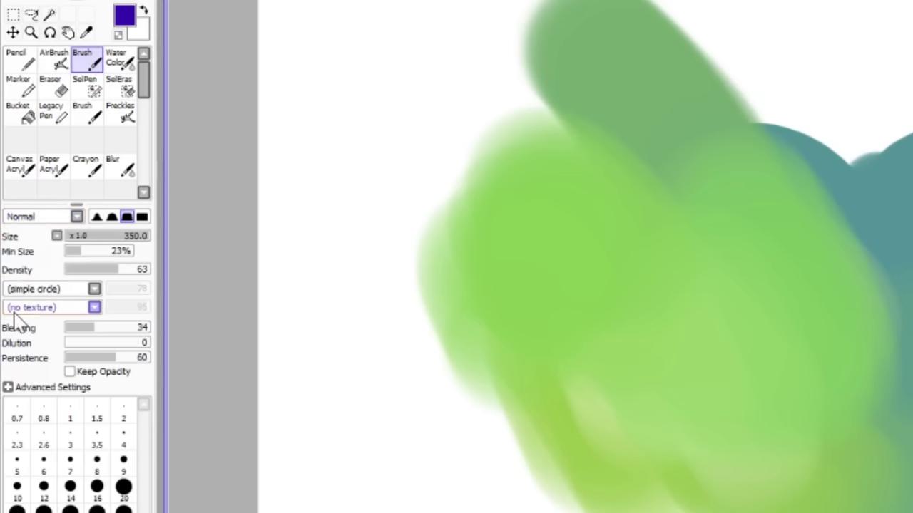
# - Step through the brush edge shapes and paint a vertical violet stroke with the softest one left of the green patch
pyautogui.click(98, 218)
pyautogui.click(112, 217)
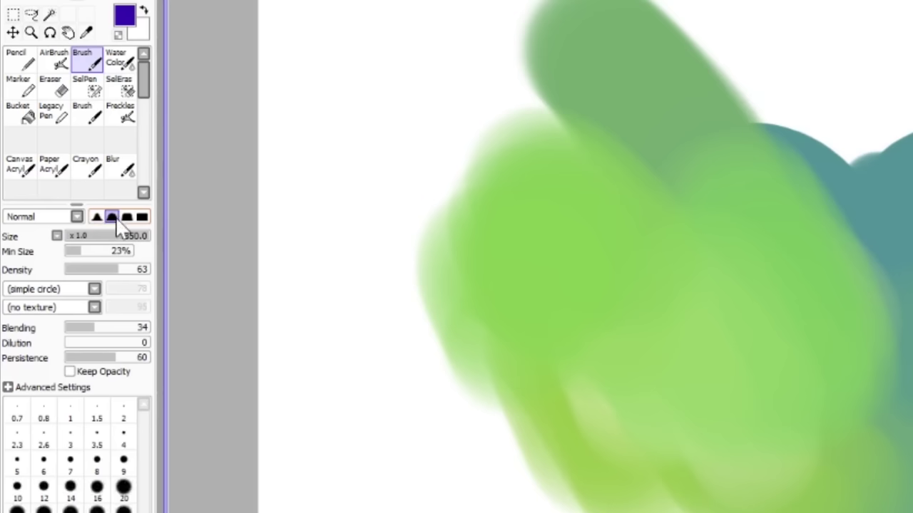
pyautogui.click(127, 217)
pyautogui.click(142, 218)
pyautogui.click(97, 218)
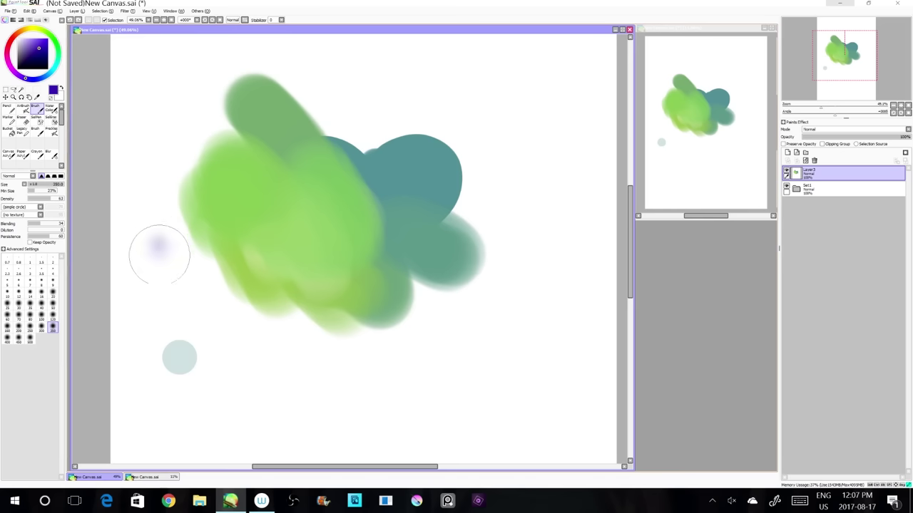
pyautogui.moveTo(163, 254)
pyautogui.mouseDown()
pyautogui.moveTo(151, 337)
pyautogui.moveTo(158, 219)
pyautogui.moveTo(152, 333)
pyautogui.mouseUp()
# - Paint three more vertical violet strokes beside the first, using the next harder edge shape for each
pyautogui.click(48, 176)
pyautogui.moveTo(173, 235)
pyautogui.mouseDown()
pyautogui.moveTo(199, 238)
pyautogui.moveTo(194, 343)
pyautogui.moveTo(199, 214)
pyautogui.mouseUp()
pyautogui.click(46, 175)
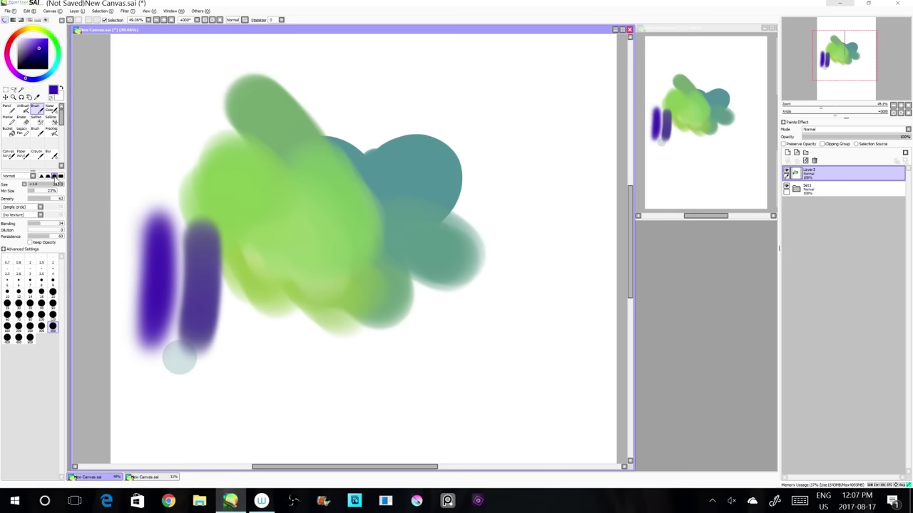
pyautogui.moveTo(244, 255)
pyautogui.mouseDown()
pyautogui.moveTo(248, 299)
pyautogui.moveTo(251, 249)
pyautogui.mouseUp()
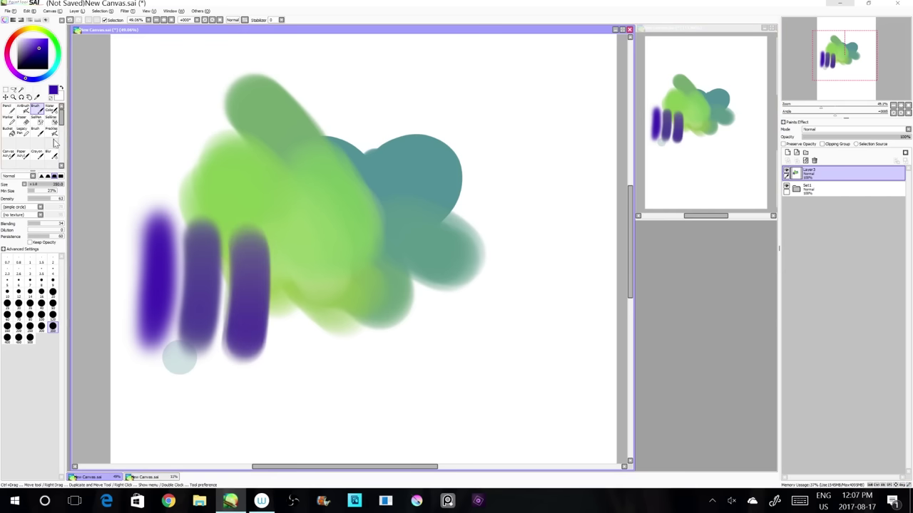
pyautogui.click(60, 178)
pyautogui.moveTo(310, 264); pyautogui.dragTo(303, 350)
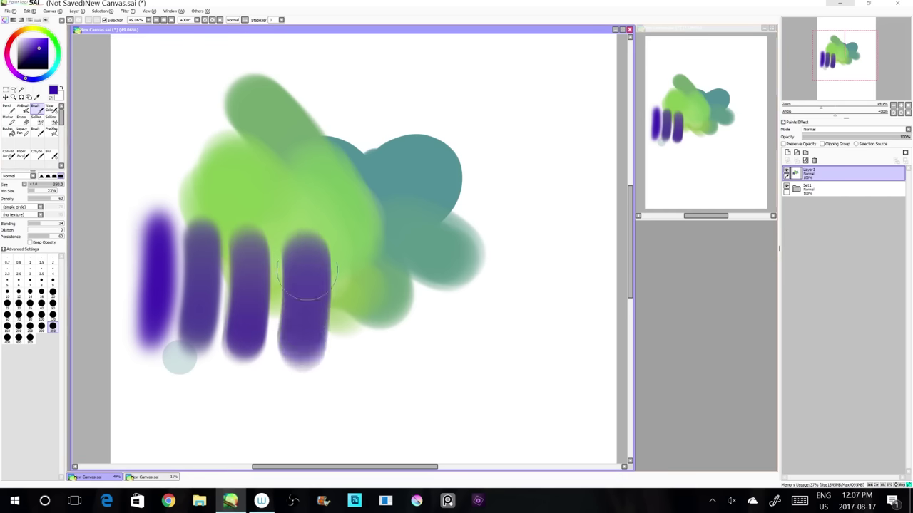
# - Clear the layer and paint a looping violet stroke with the AirBrush at size 500 and the softest edge
pyautogui.click(806, 160)
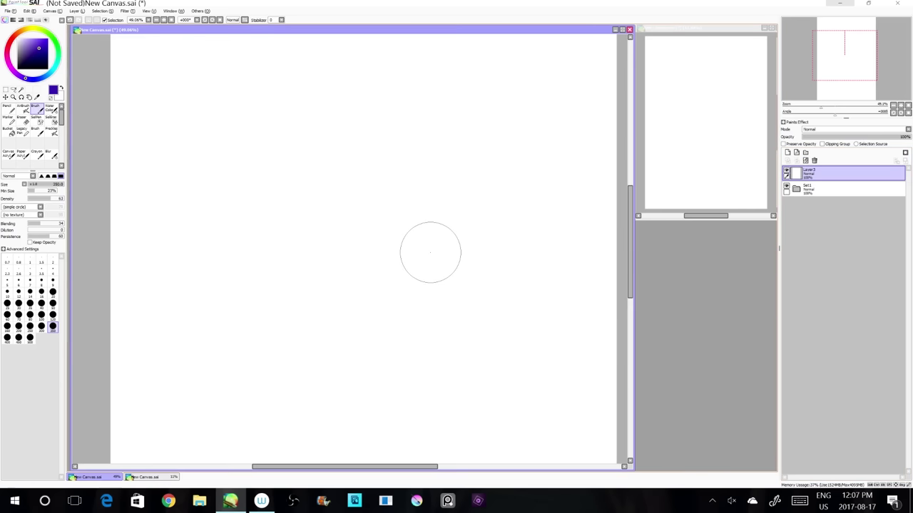
pyautogui.click(24, 109)
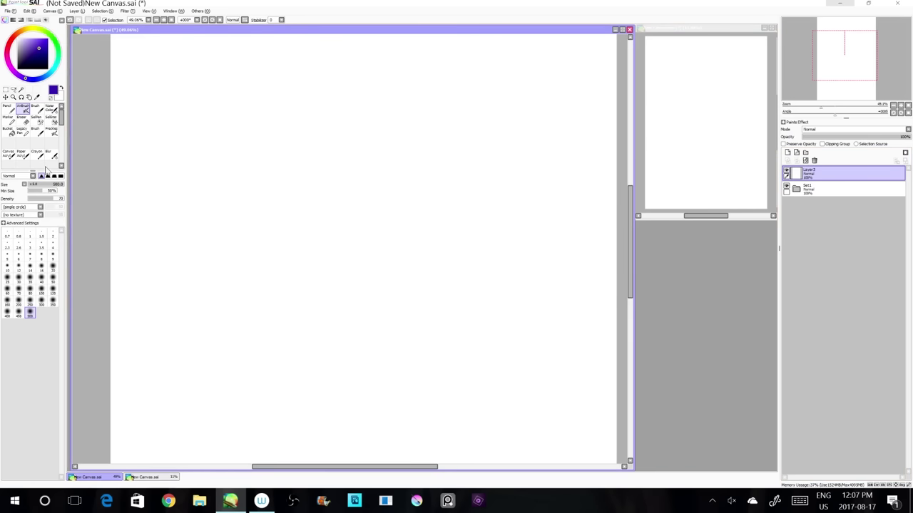
pyautogui.moveTo(292, 125)
pyautogui.mouseDown()
pyautogui.moveTo(329, 310)
pyautogui.moveTo(297, 156)
pyautogui.moveTo(304, 152)
pyautogui.moveTo(422, 317)
pyautogui.moveTo(237, 330)
pyautogui.mouseUp()
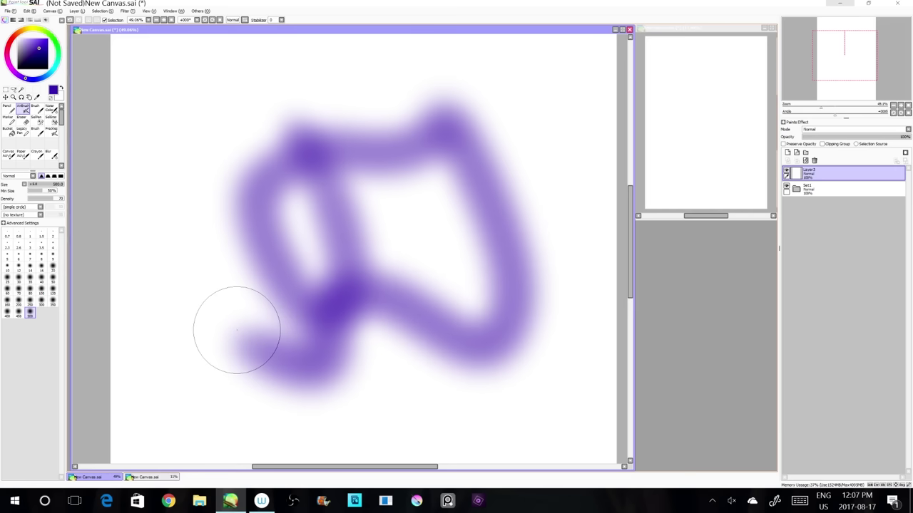
# - Paint a large curving AirBrush stroke with the hardest edge, and a patch with the softest edge at the canvas's lower left
pyautogui.click(60, 176)
pyautogui.moveTo(226, 107)
pyautogui.mouseDown()
pyautogui.moveTo(209, 238)
pyautogui.moveTo(194, 127)
pyautogui.moveTo(449, 148)
pyautogui.moveTo(454, 244)
pyautogui.moveTo(370, 344)
pyautogui.moveTo(306, 366)
pyautogui.mouseUp()
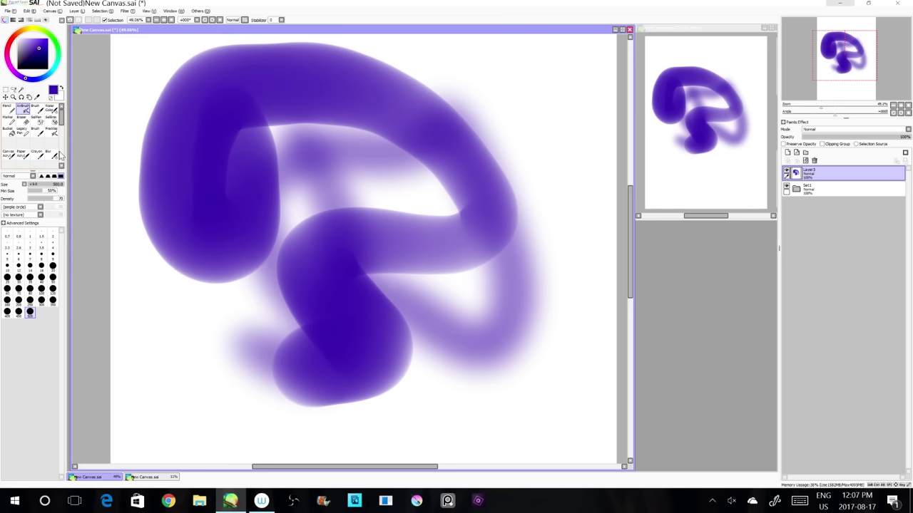
pyautogui.click(41, 175)
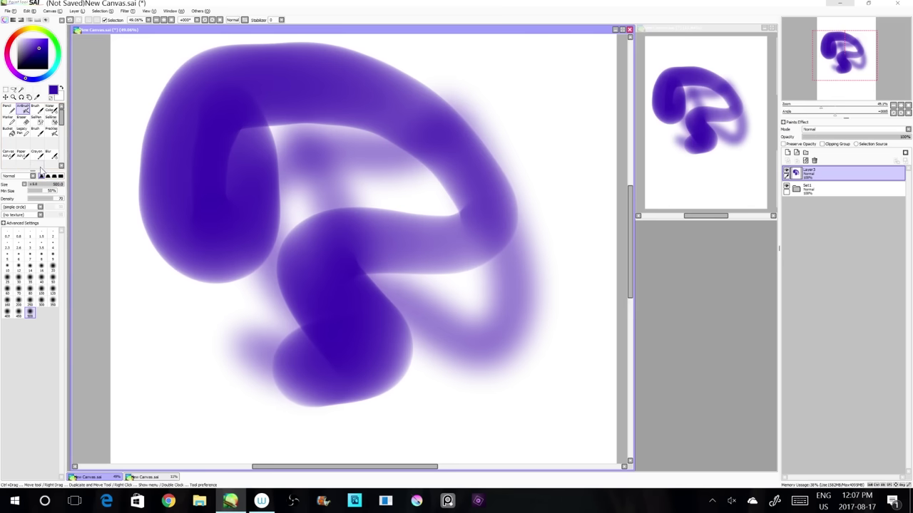
pyautogui.moveTo(154, 308)
pyautogui.mouseDown()
pyautogui.moveTo(179, 357)
pyautogui.moveTo(163, 349)
pyautogui.moveTo(174, 368)
pyautogui.mouseUp()
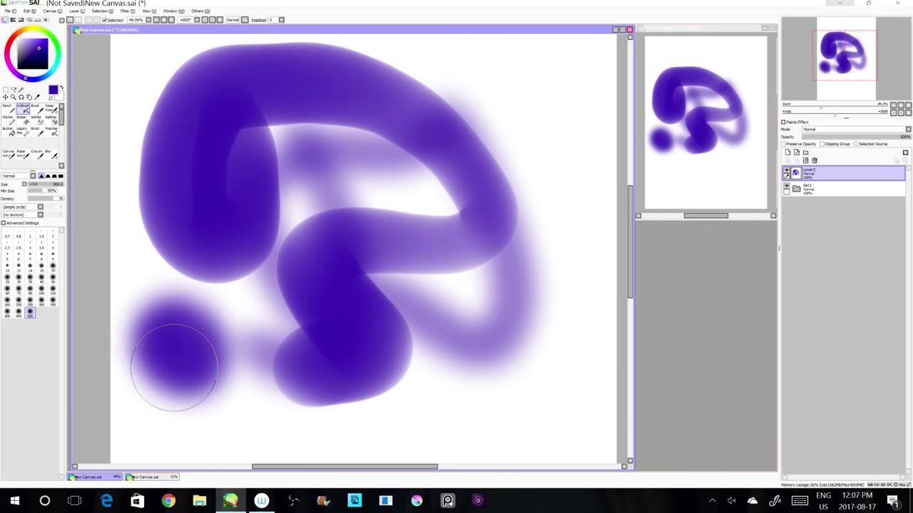
# - Clear the layer and switch to the Brush at size 300
pyautogui.press('Delete')
pyautogui.click(37, 108)
pyautogui.press(']')
pyautogui.press(']')
pyautogui.press('[')
pyautogui.press('[')
pyautogui.press('[')
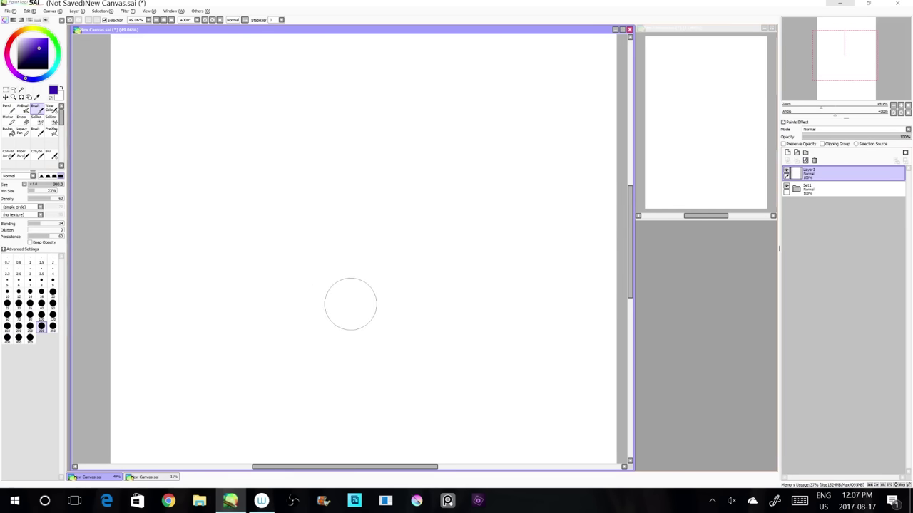
# - Set the Brush's shape to Flat Bristle and paint broad violet strokes across the upper left and lower middle of the canvas
pyautogui.click(15, 207)
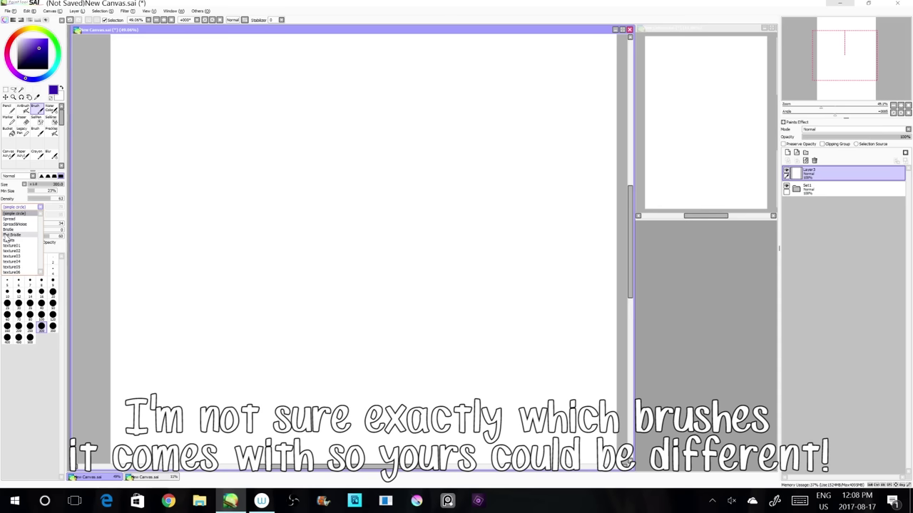
pyautogui.click(8, 236)
pyautogui.moveTo(347, 142)
pyautogui.mouseDown()
pyautogui.moveTo(372, 197)
pyautogui.moveTo(271, 150)
pyautogui.moveTo(254, 216)
pyautogui.moveTo(262, 205)
pyautogui.moveTo(274, 334)
pyautogui.mouseUp()
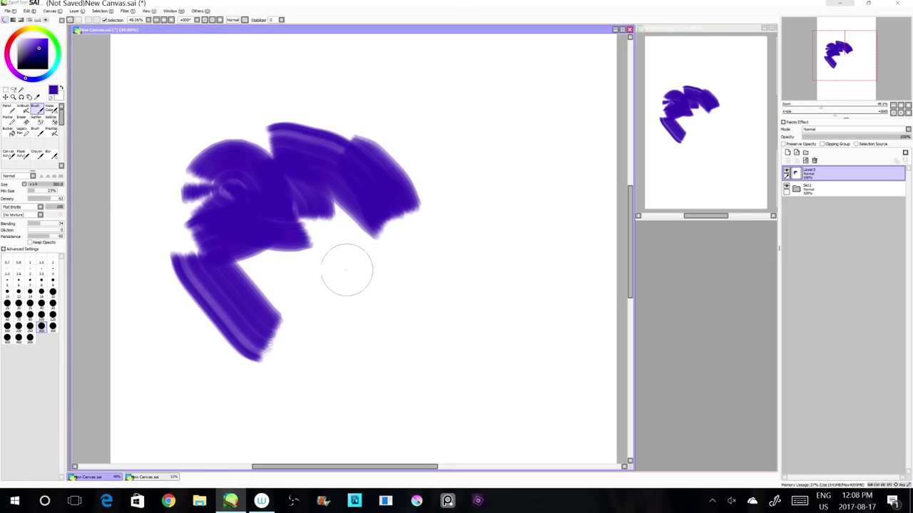
pyautogui.moveTo(346, 264)
pyautogui.mouseDown()
pyautogui.moveTo(421, 329)
pyautogui.moveTo(357, 364)
pyautogui.moveTo(293, 357)
pyautogui.mouseUp()
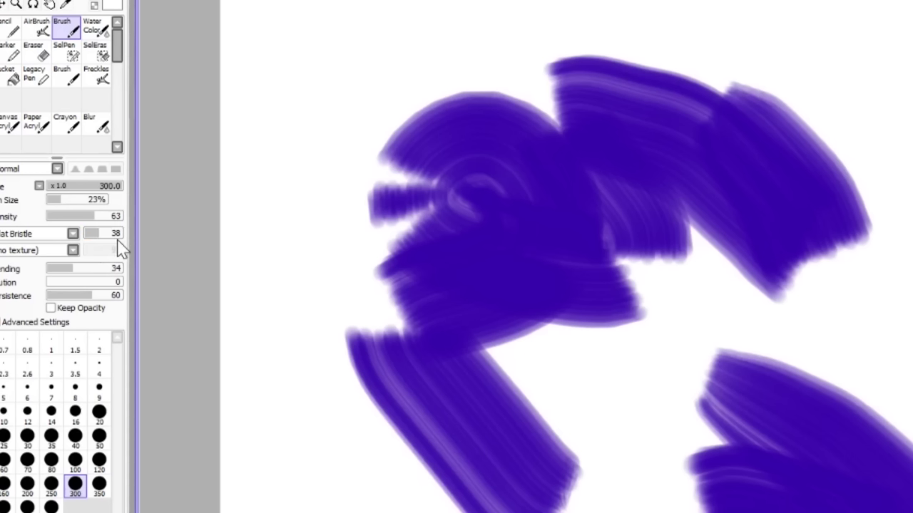
# - Paint Flat Bristle strokes on the canvas's right with shape intensity 38, and more above them with intensity 100
pyautogui.moveTo(435, 389); pyautogui.dragTo(402, 410)
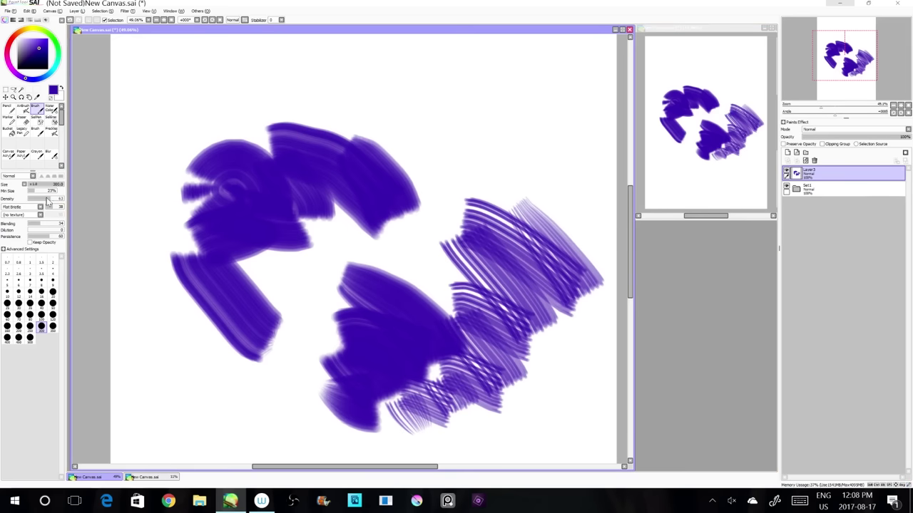
pyautogui.moveTo(97, 233); pyautogui.dragTo(122, 233)
pyautogui.moveTo(456, 78)
pyautogui.mouseDown()
pyautogui.moveTo(417, 92)
pyautogui.moveTo(427, 224)
pyautogui.mouseUp()
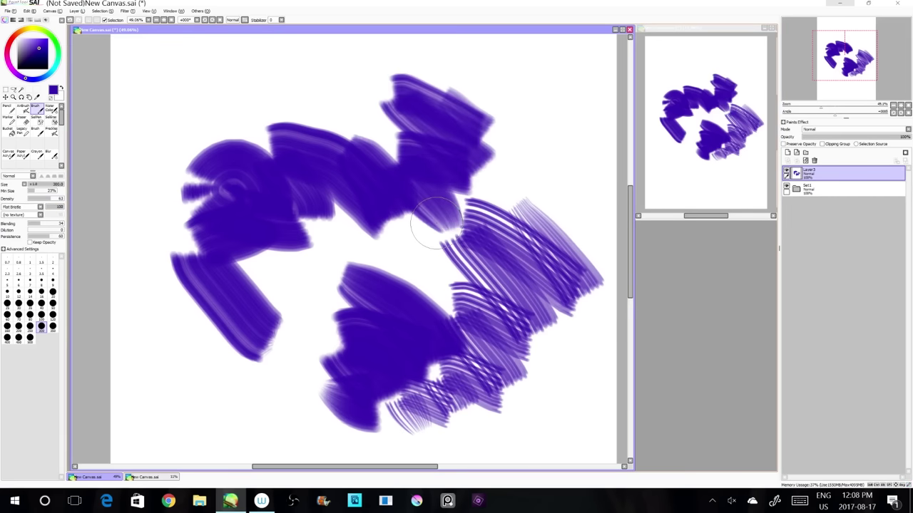
# - Paint a patch at the canvas's upper left with the Spread shape and another at the lower left with Spread&Noise
pyautogui.click(14, 214)
pyautogui.click(7, 218)
pyautogui.moveTo(204, 77)
pyautogui.mouseDown()
pyautogui.moveTo(175, 114)
pyautogui.moveTo(147, 98)
pyautogui.moveTo(160, 143)
pyautogui.mouseUp()
pyautogui.click(16, 206)
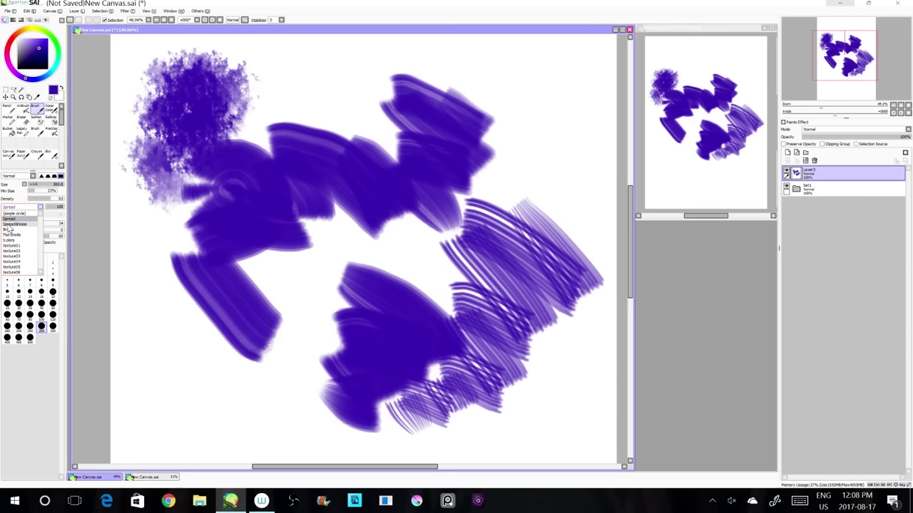
pyautogui.click(14, 232)
pyautogui.moveTo(169, 298)
pyautogui.mouseDown()
pyautogui.moveTo(204, 397)
pyautogui.moveTo(251, 407)
pyautogui.moveTo(257, 400)
pyautogui.moveTo(214, 442)
pyautogui.mouseUp()
# - Paint a vertical stroke at the canvas's left edge with the Bristle shape, and a test stroke mid-canvas with the b plate shape
pyautogui.click(10, 206)
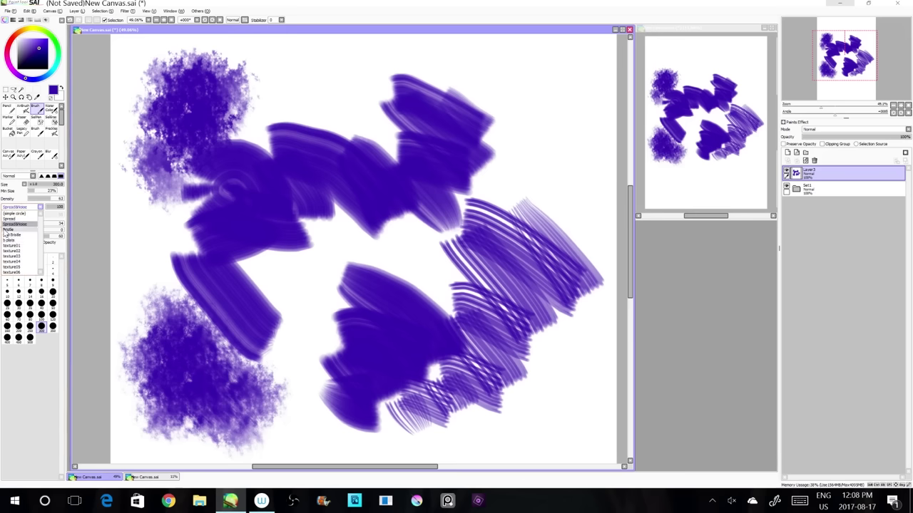
pyautogui.click(15, 231)
pyautogui.moveTo(158, 223); pyautogui.dragTo(144, 300)
pyautogui.click(14, 207)
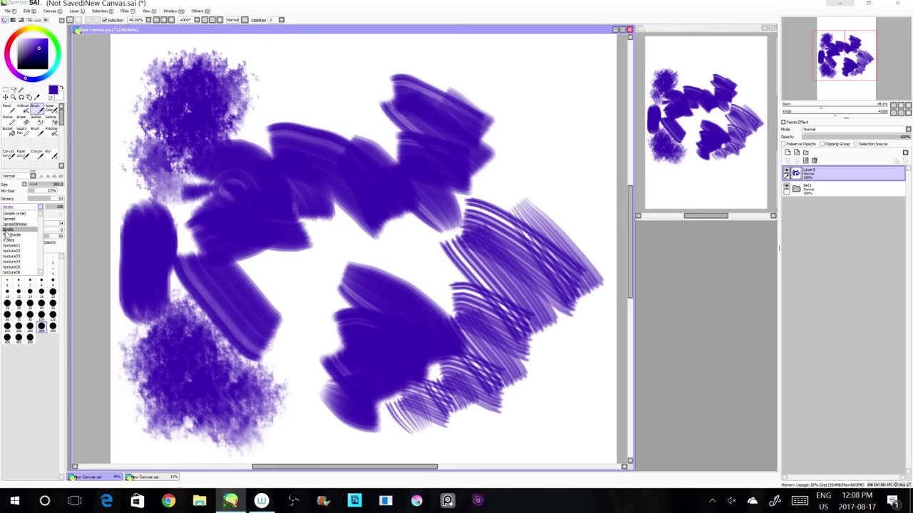
pyautogui.click(8, 240)
pyautogui.moveTo(303, 250)
pyautogui.mouseDown()
pyautogui.moveTo(313, 289)
pyautogui.moveTo(295, 331)
pyautogui.mouseUp()
# - Try the Paper brush texture with a violet test patch on the blank canvas, and clear the layer
pyautogui.click(17, 215)
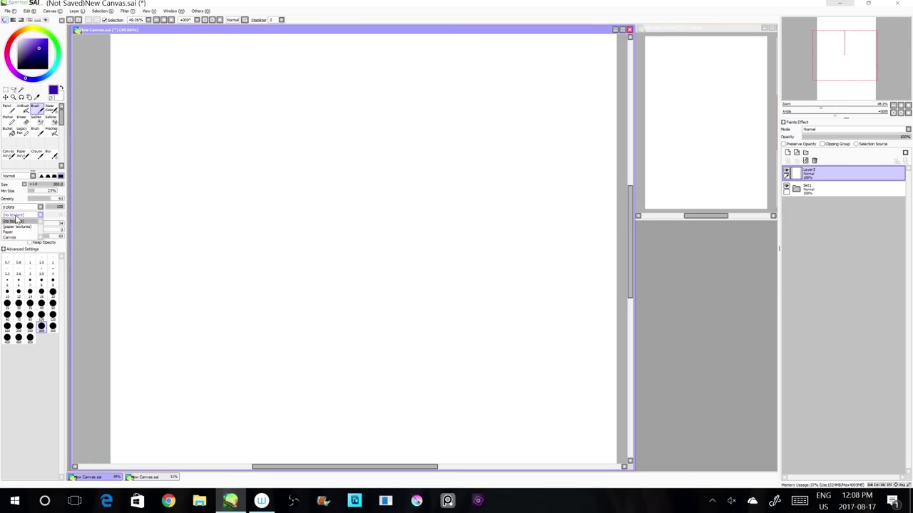
pyautogui.click(10, 232)
pyautogui.moveTo(404, 258)
pyautogui.mouseDown()
pyautogui.moveTo(325, 192)
pyautogui.moveTo(326, 301)
pyautogui.mouseUp()
pyautogui.press('Delete')
# - Set the brush texture to Canvas, paint overlapping violet strokes mid-canvas, and examine their weave up close
pyautogui.click(14, 214)
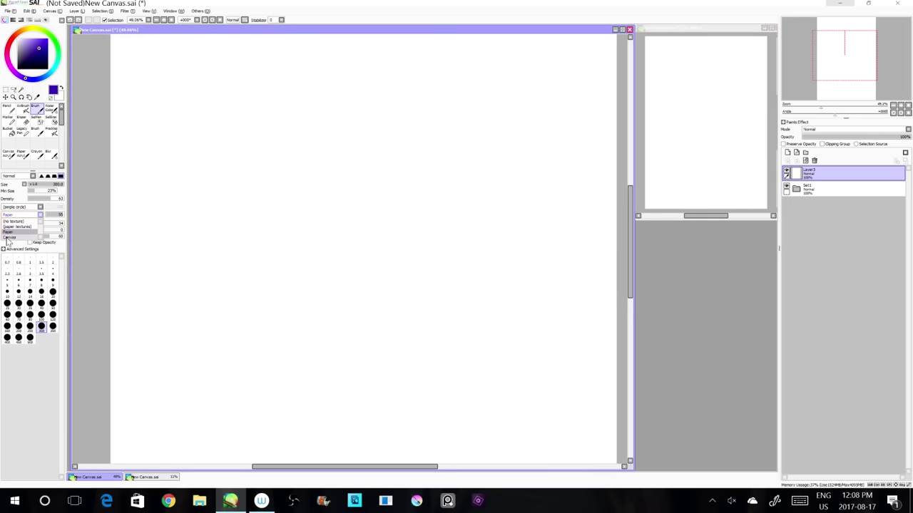
pyautogui.click(10, 242)
pyautogui.moveTo(439, 257)
pyautogui.mouseDown()
pyautogui.moveTo(360, 202)
pyautogui.moveTo(320, 265)
pyautogui.moveTo(342, 307)
pyautogui.mouseUp()
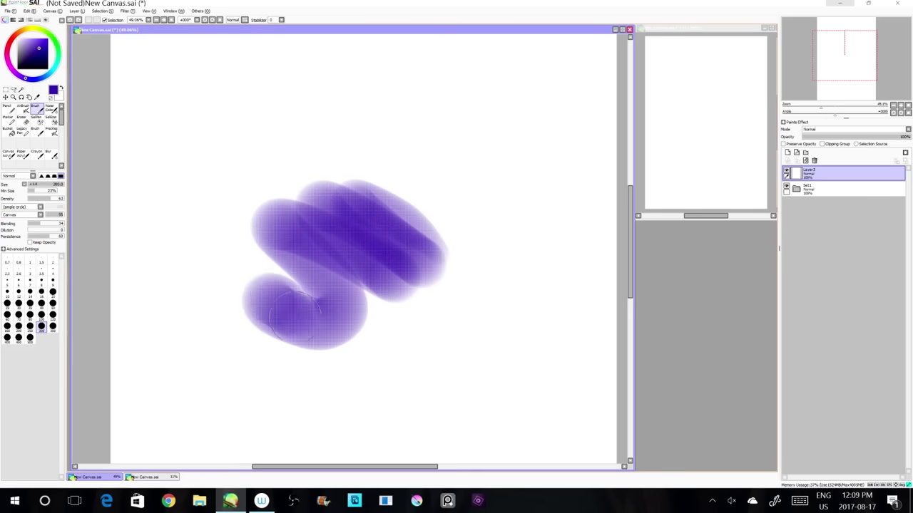
pyautogui.click(13, 97)
pyautogui.moveTo(293, 219); pyautogui.dragTo(377, 295)
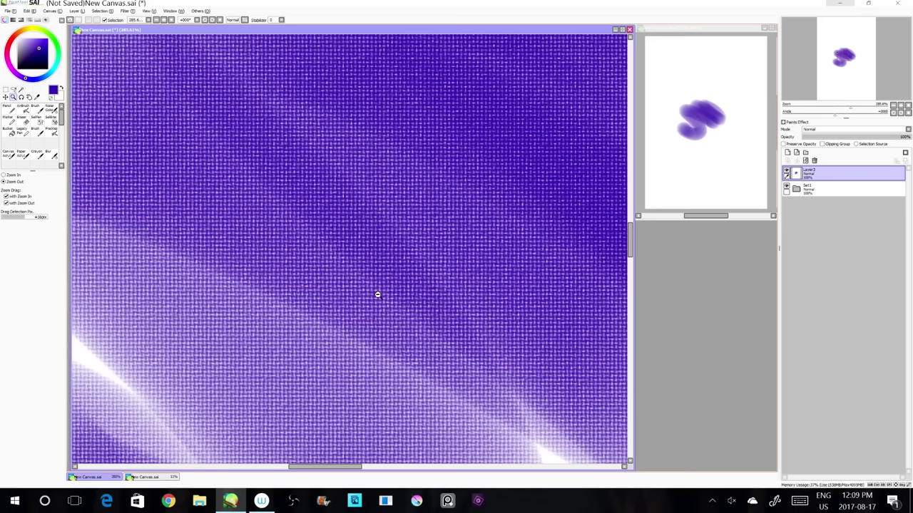
pyautogui.click(170, 20)
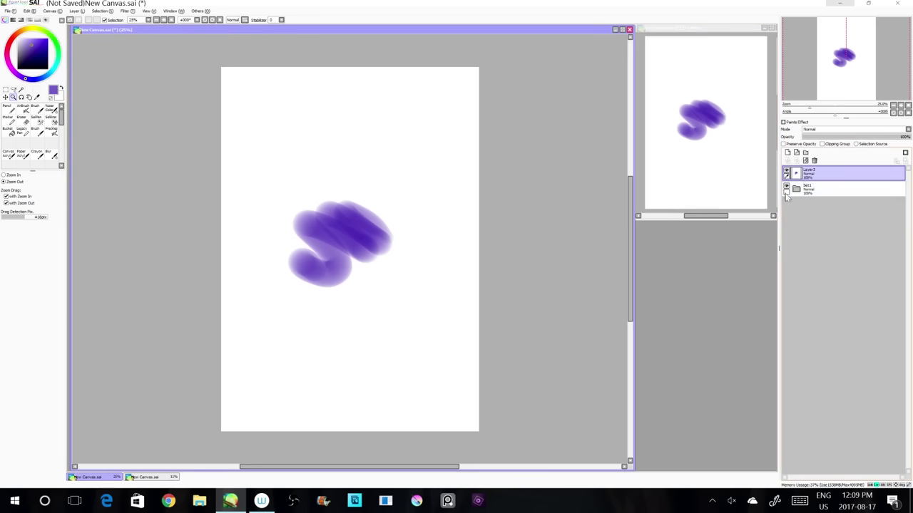
pyautogui.click(814, 190)
pyautogui.click(815, 178)
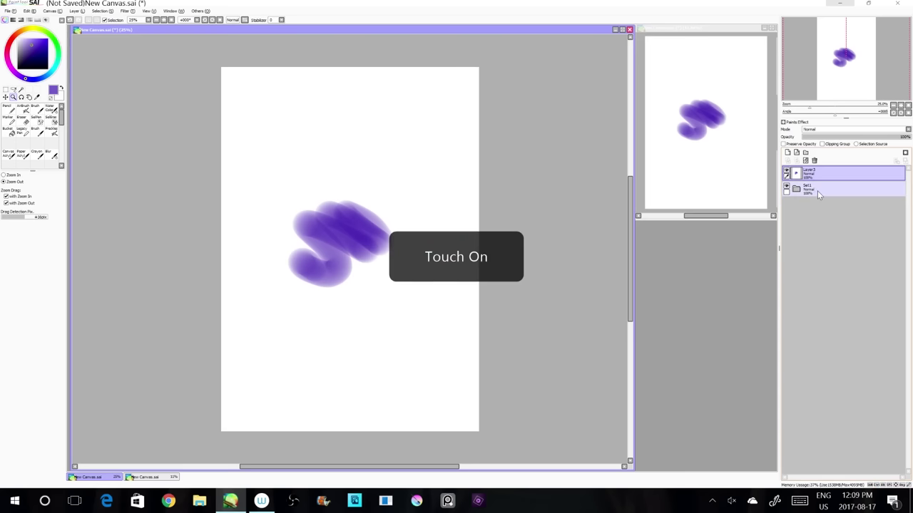
pyautogui.click(817, 190)
pyautogui.hscroll(-5, 705, 123)
pyautogui.click(817, 173)
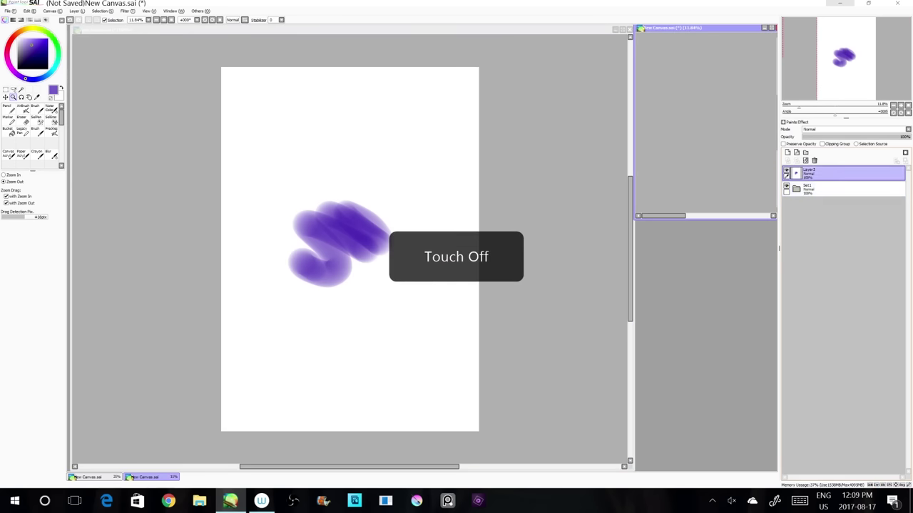
pyautogui.click(817, 189)
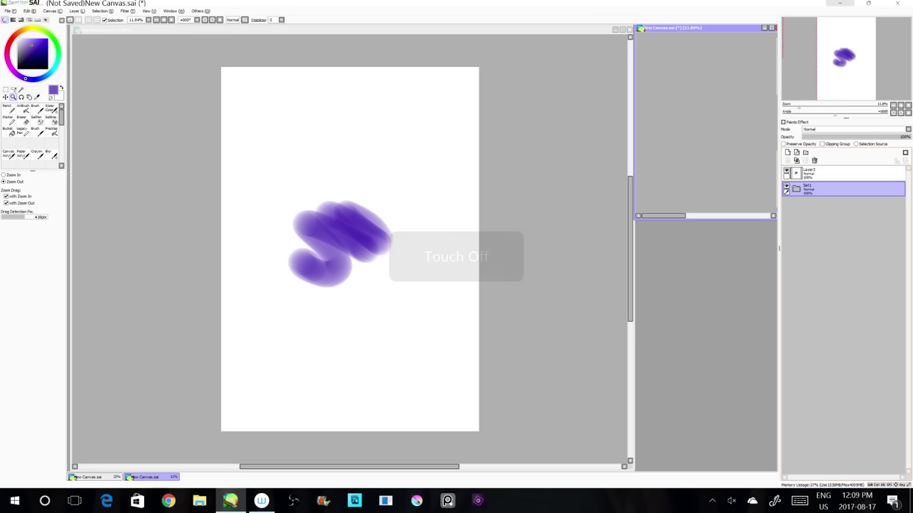
# - Switch to PaintTool SAI Ver.2, extend its tool list to examine the tools and Ruler commands, and return to the original SAI window
pyautogui.click(381, 502)
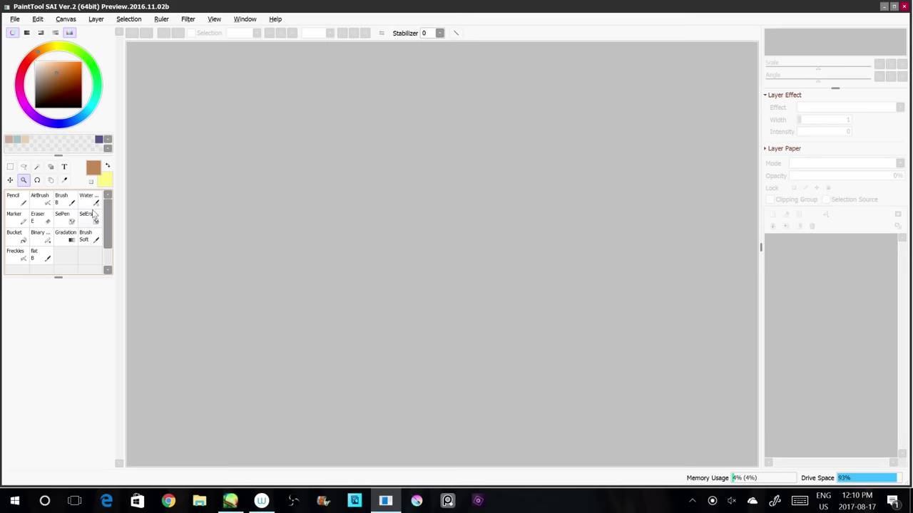
pyautogui.moveTo(57, 277); pyautogui.dragTo(58, 367)
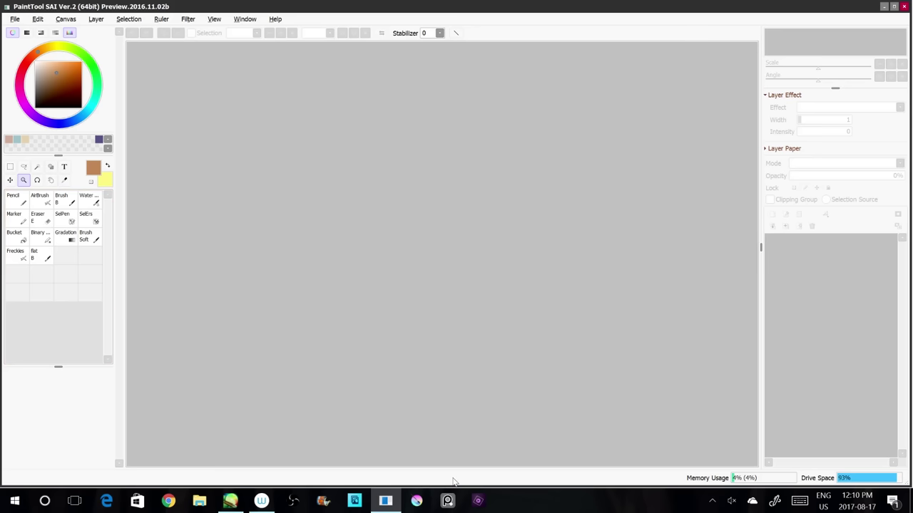
pyautogui.click(158, 19)
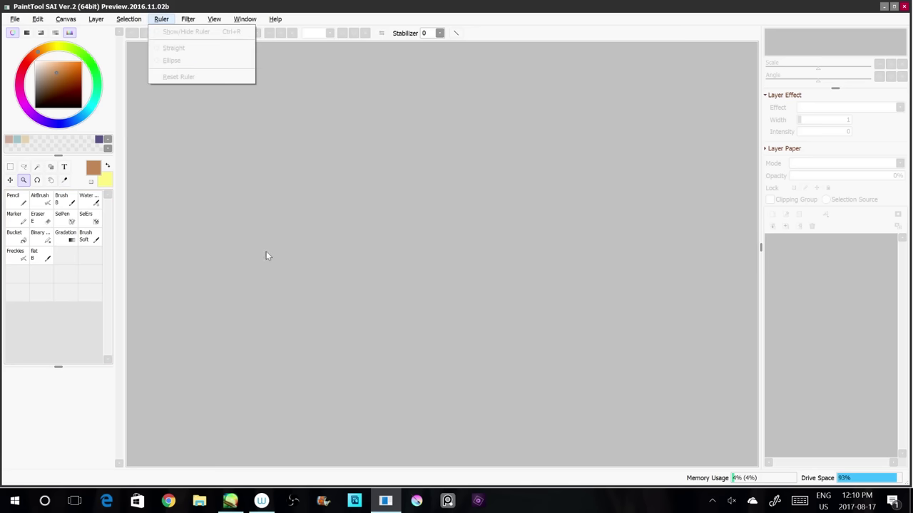
pyautogui.click(229, 501)
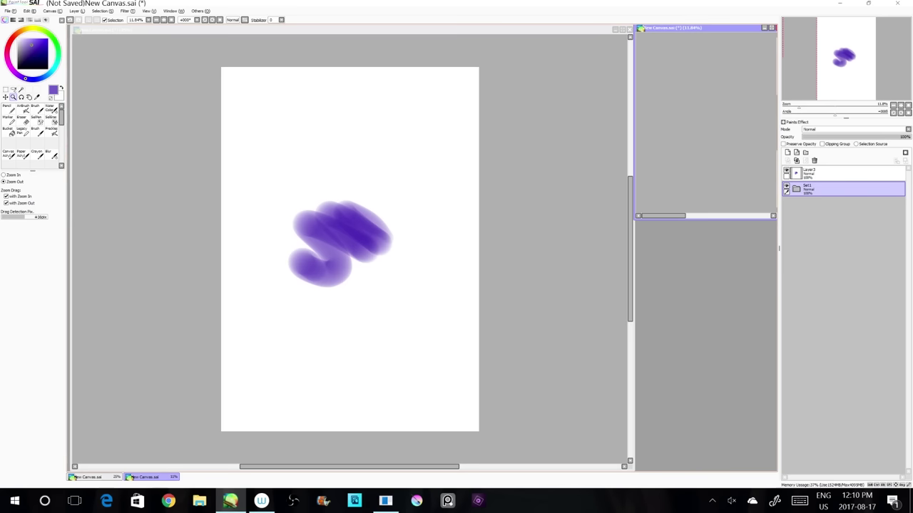
pyautogui.click(384, 503)
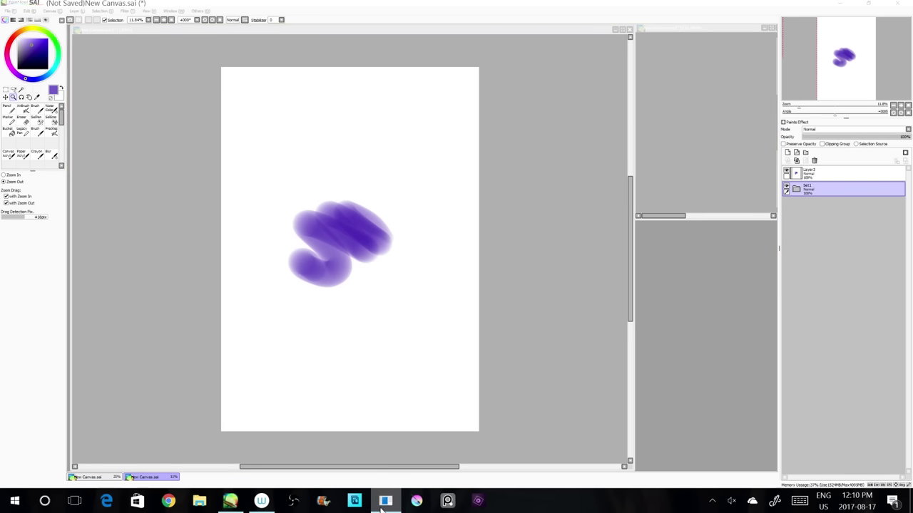
pyautogui.click(382, 509)
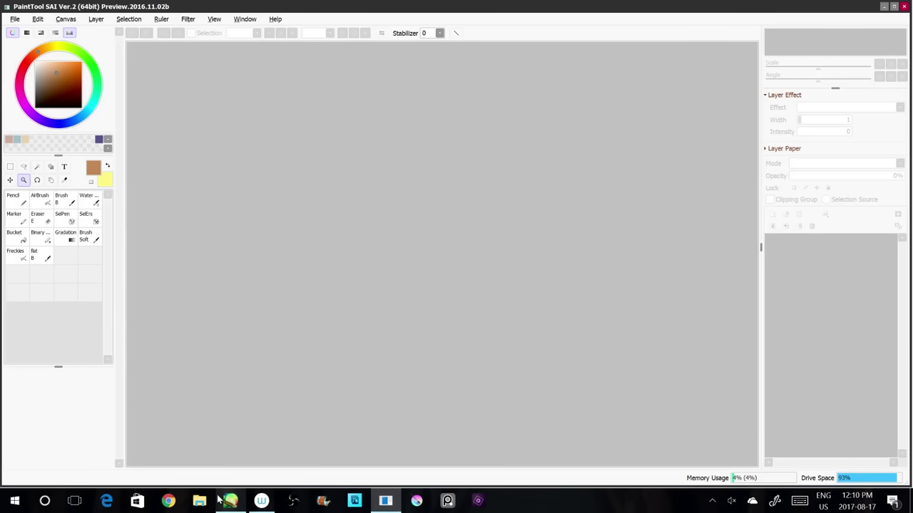
pyautogui.moveTo(219, 501)
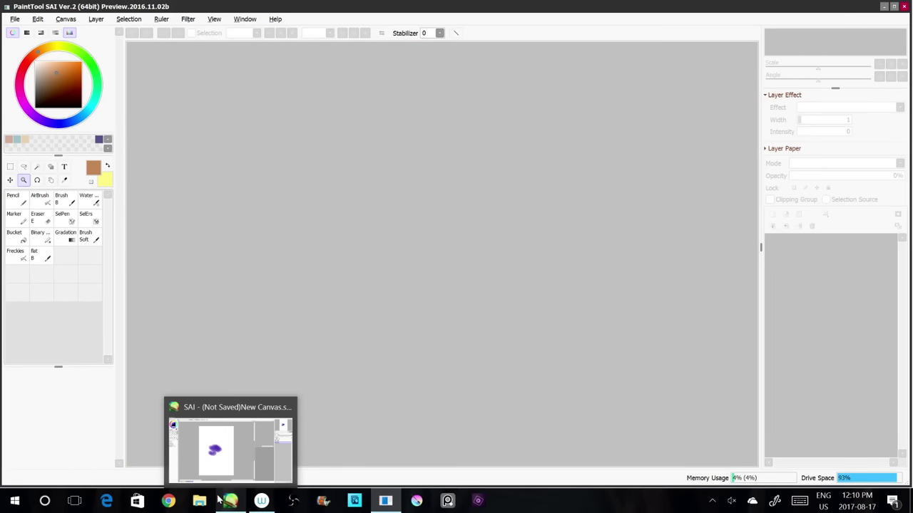
pyautogui.click(219, 501)
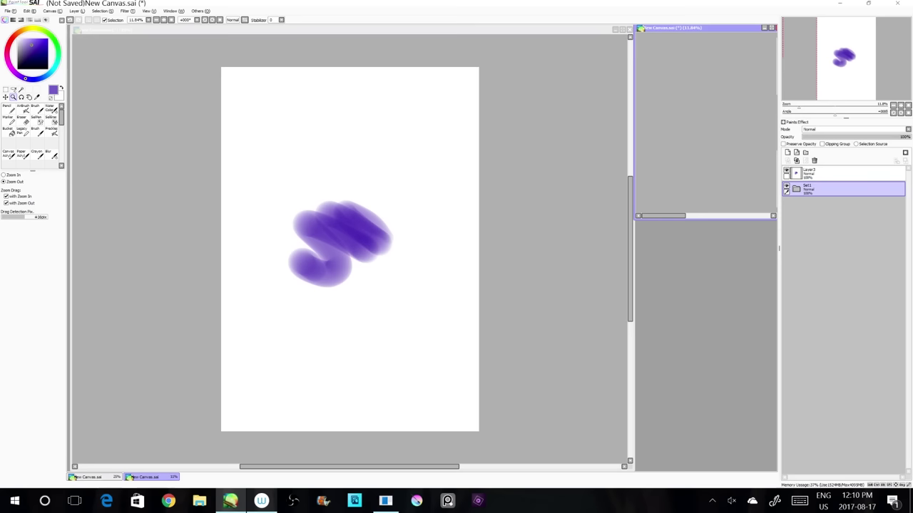
# - Look through the layer commands for Layer3, alternating the selection between Layer3 and the Set1 folder
pyautogui.click(843, 173)
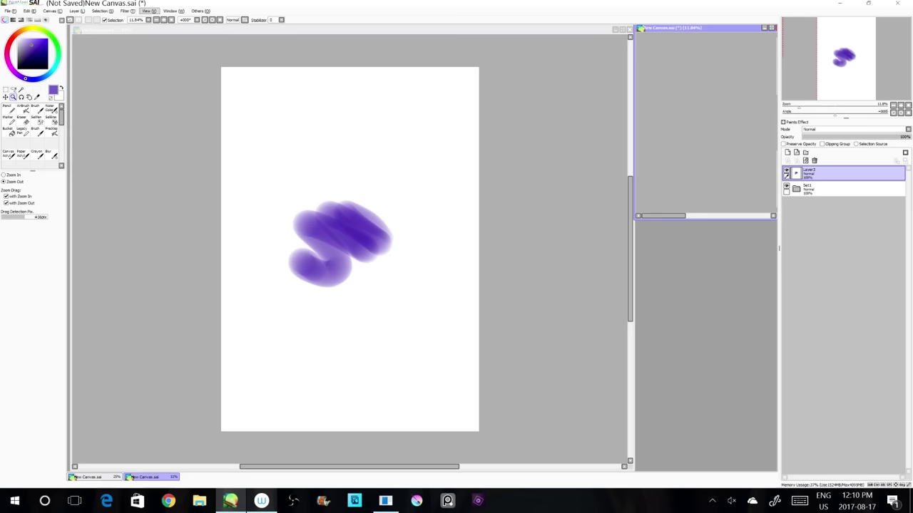
pyautogui.click(77, 10)
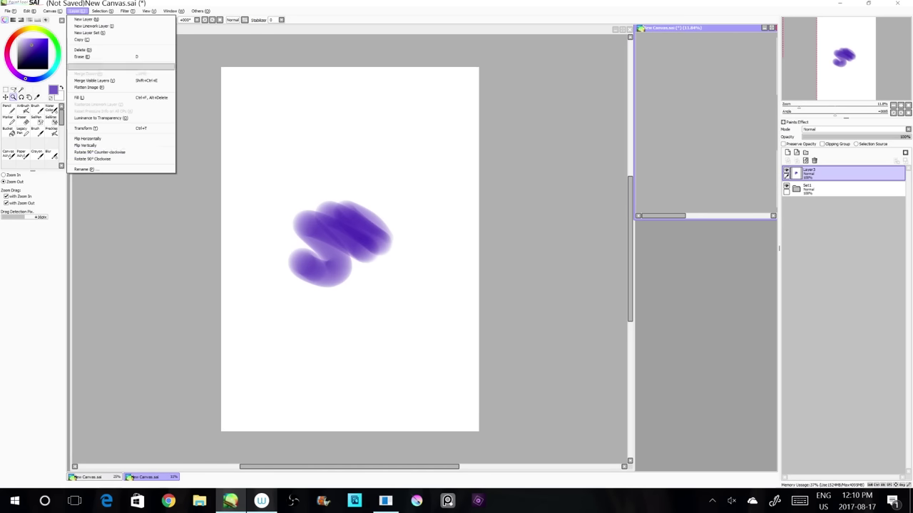
pyautogui.press('Escape')
pyautogui.click(842, 188)
pyautogui.click(843, 173)
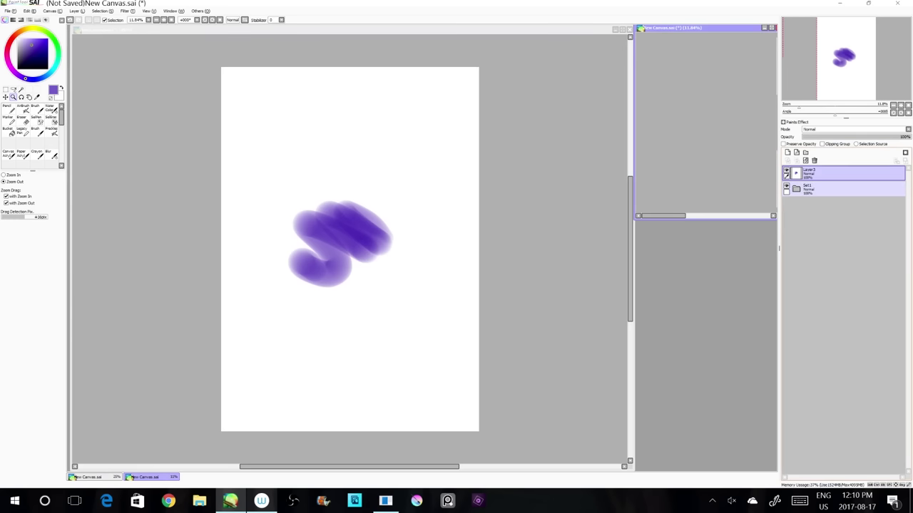
pyautogui.click(843, 188)
pyautogui.press('Up')
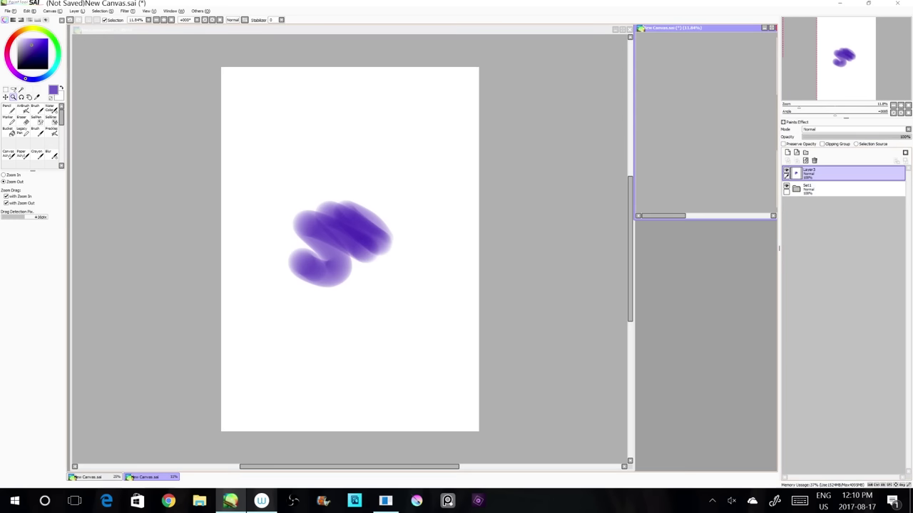
pyautogui.click(843, 189)
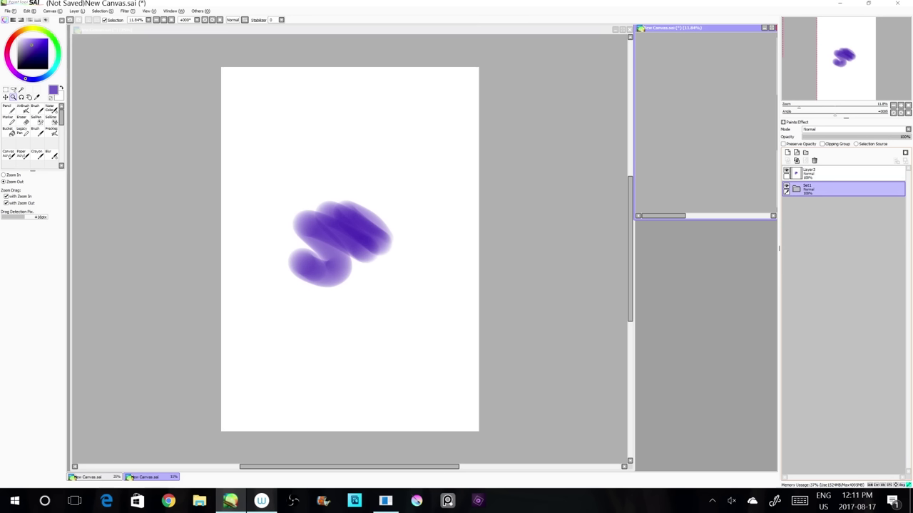
# - Expand the Set1 folder to show its layers, and merge the folder's contents into a single layer
pyautogui.click(796, 188)
pyautogui.click(846, 204)
pyautogui.click(845, 188)
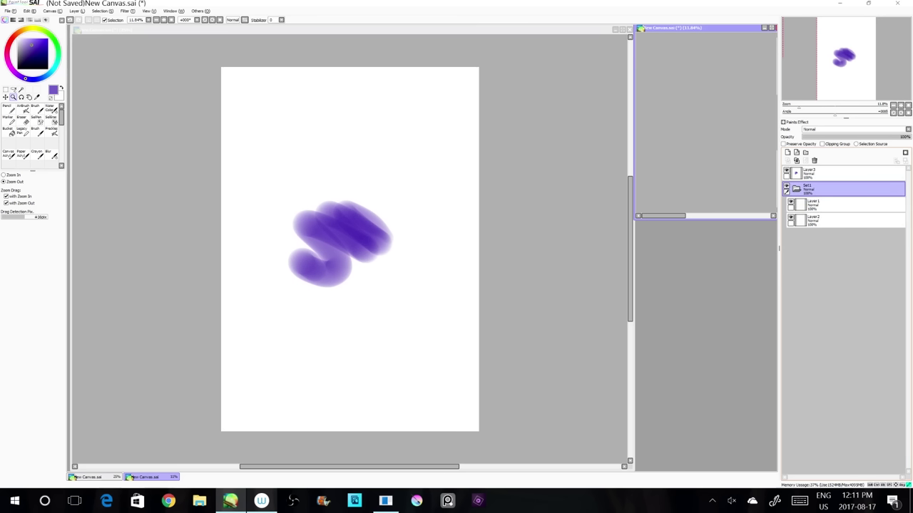
pyautogui.press('Left')
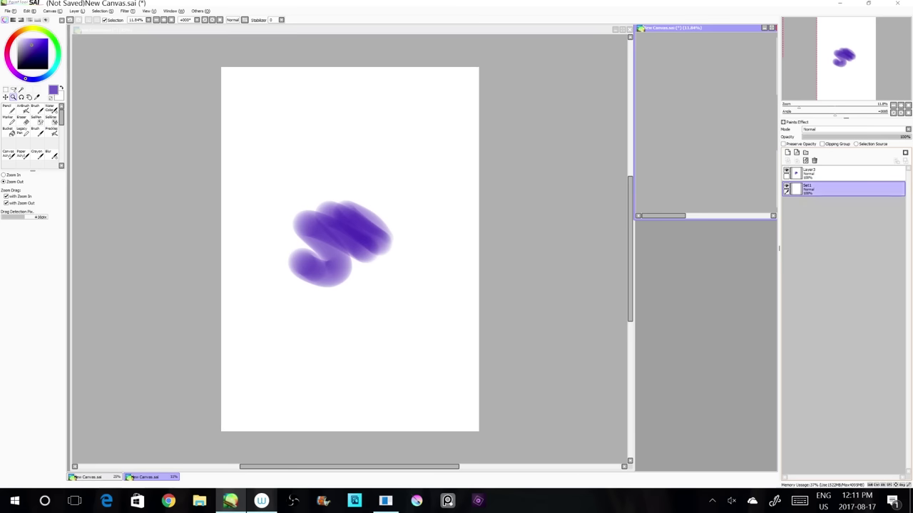
# - Add a blank layer above Layer3, and transfer Layer3's violet strokes down onto the Set1 layer
pyautogui.click(846, 174)
pyautogui.click(845, 173)
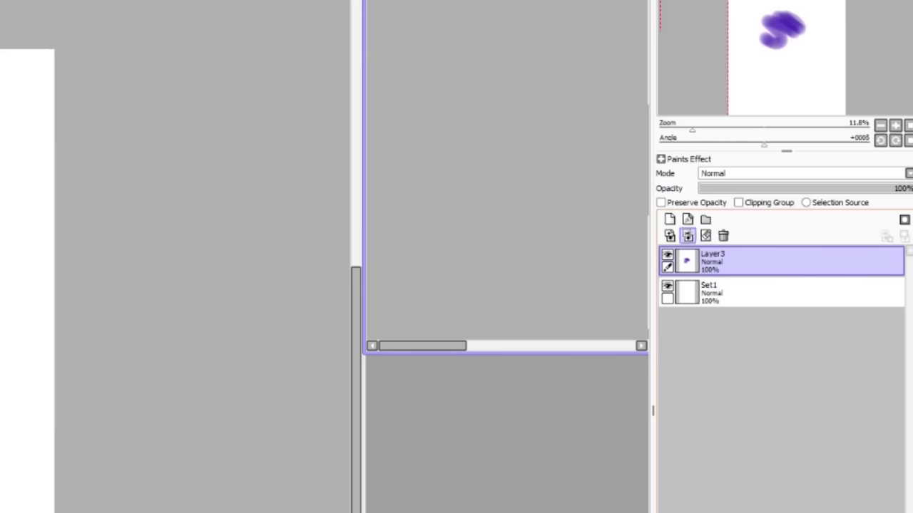
pyautogui.hotkey('ctrl', 'e')
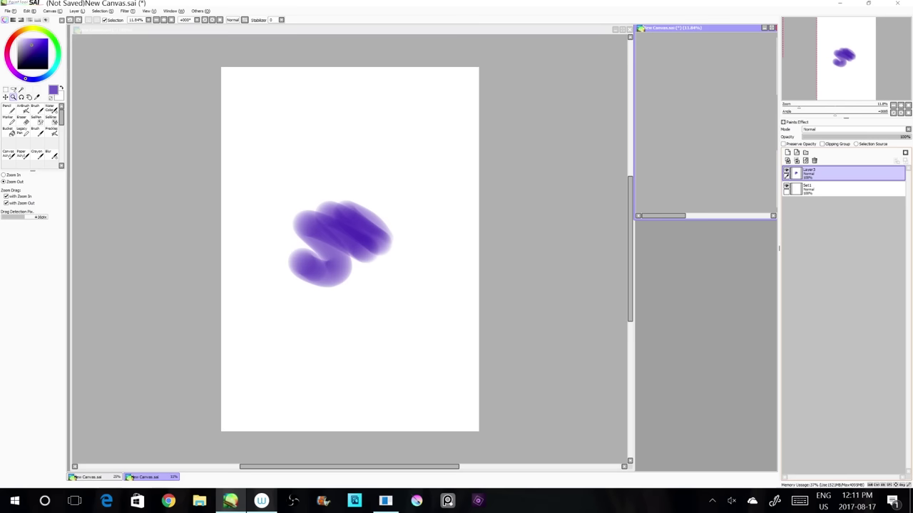
pyautogui.click(787, 152)
pyautogui.click(813, 189)
pyautogui.click(787, 160)
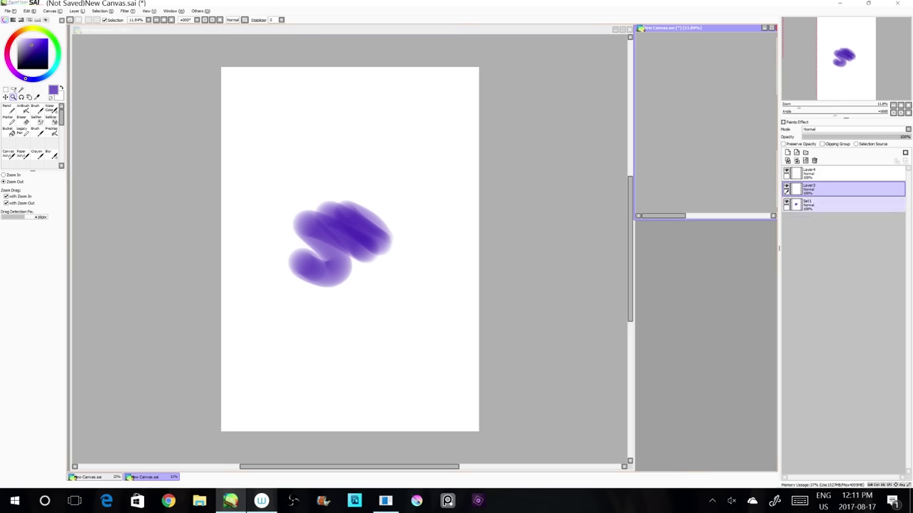
# - Shift the violet strokes on Set1 to magenta and lower their saturation with the Hue and Saturation filter
pyautogui.click(820, 205)
pyautogui.click(125, 10)
pyautogui.click(153, 19)
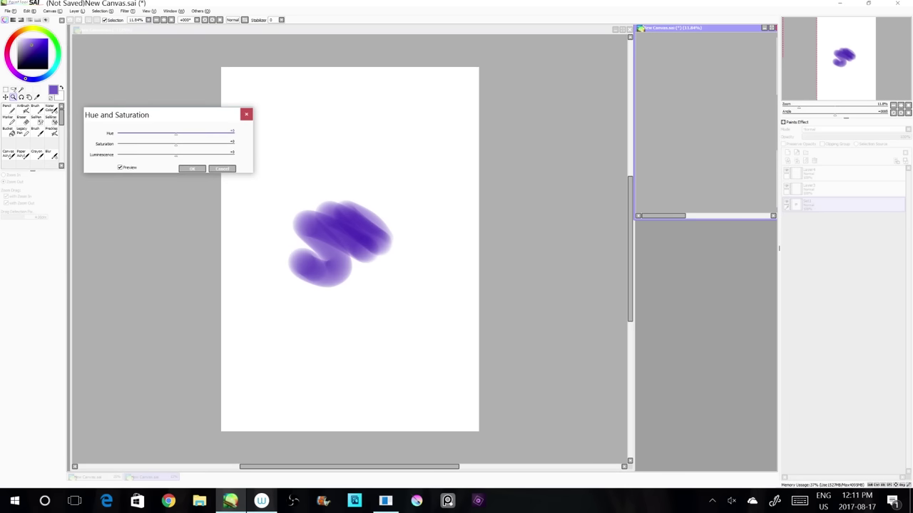
pyautogui.moveTo(176, 134)
pyautogui.mouseDown()
pyautogui.moveTo(139, 134)
pyautogui.moveTo(202, 134)
pyautogui.moveTo(139, 144)
pyautogui.mouseUp()
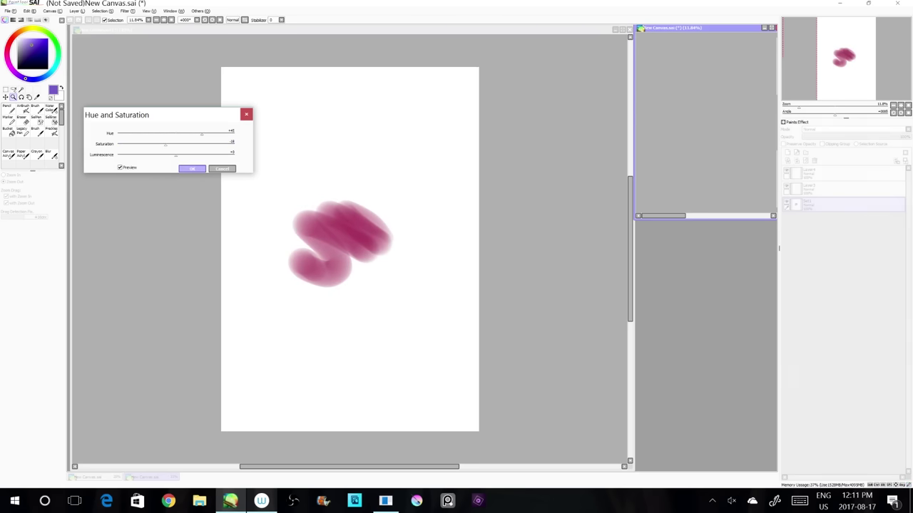
pyautogui.click(192, 168)
# - Try the Brightness and Contrast filter on the Set1 strokes, including brightness at +100 and contrast at +100
pyautogui.click(127, 11)
pyautogui.click(153, 26)
pyautogui.moveTo(135, 87); pyautogui.dragTo(202, 94)
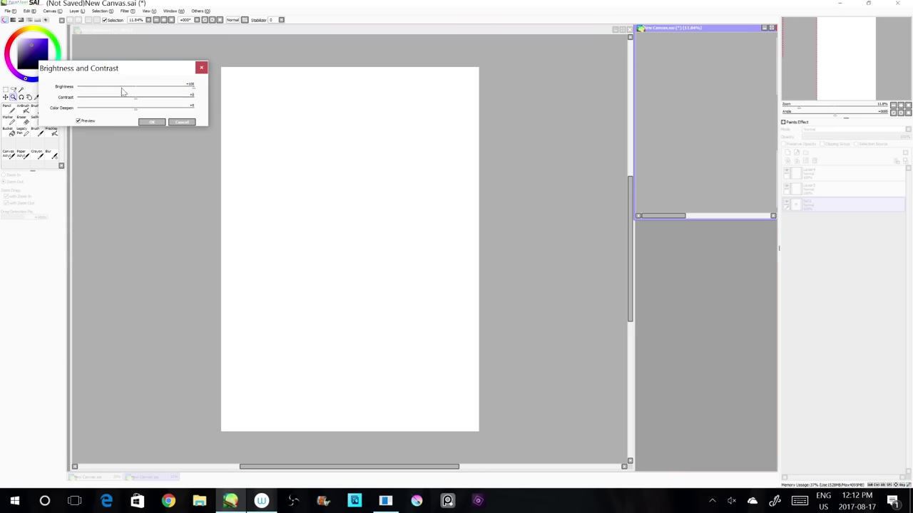
pyautogui.moveTo(123, 91)
pyautogui.mouseDown()
pyautogui.moveTo(183, 91)
pyautogui.moveTo(105, 89)
pyautogui.moveTo(218, 110)
pyautogui.mouseUp()
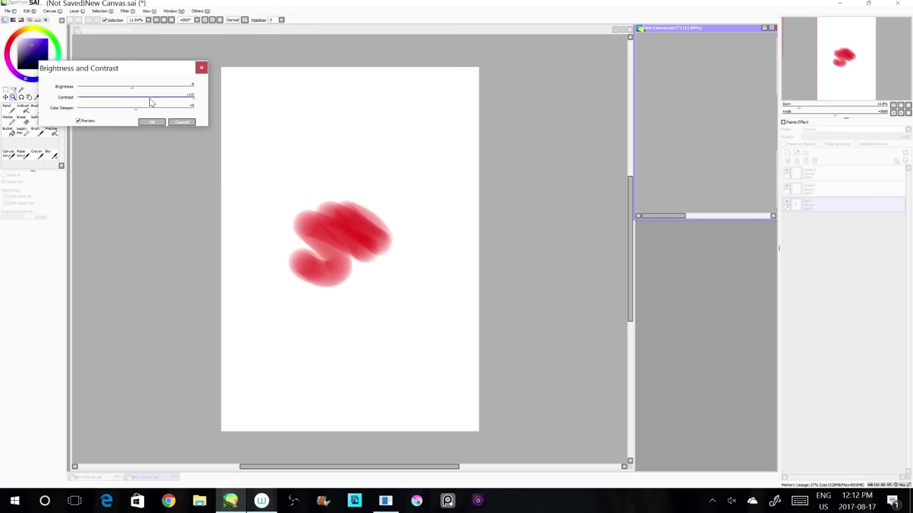
pyautogui.moveTo(149, 102)
pyautogui.mouseDown()
pyautogui.moveTo(66, 102)
pyautogui.moveTo(139, 102)
pyautogui.mouseUp()
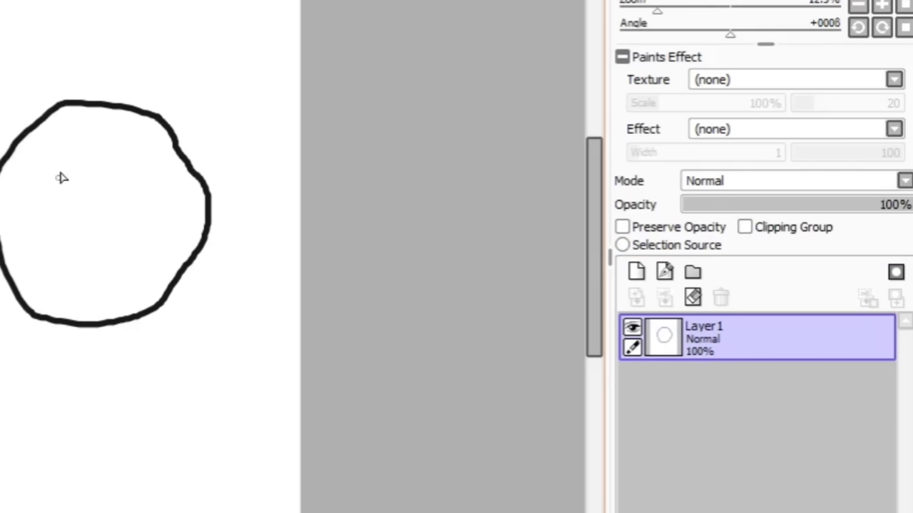
# - Make the circle's Layer1 the selection source, and add a new layer placed beneath it
pyautogui.click(626, 245)
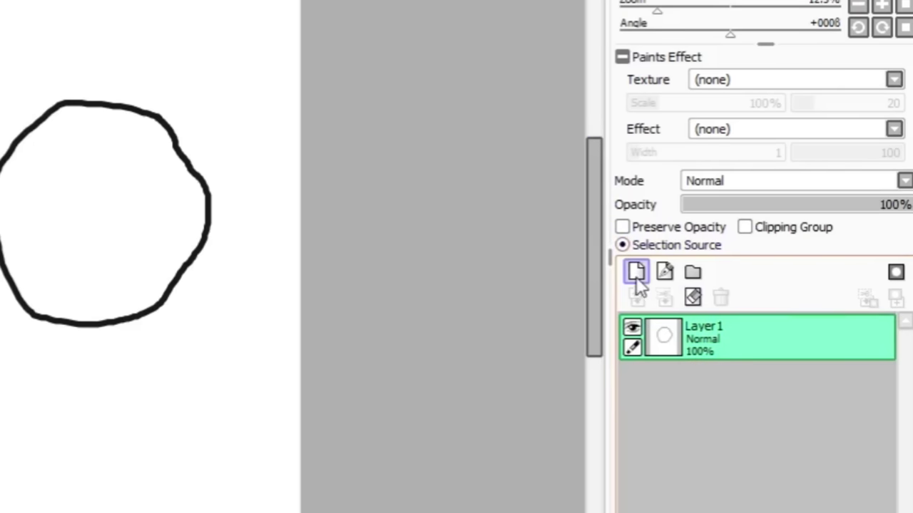
pyautogui.click(636, 272)
pyautogui.moveTo(693, 326); pyautogui.dragTo(696, 413)
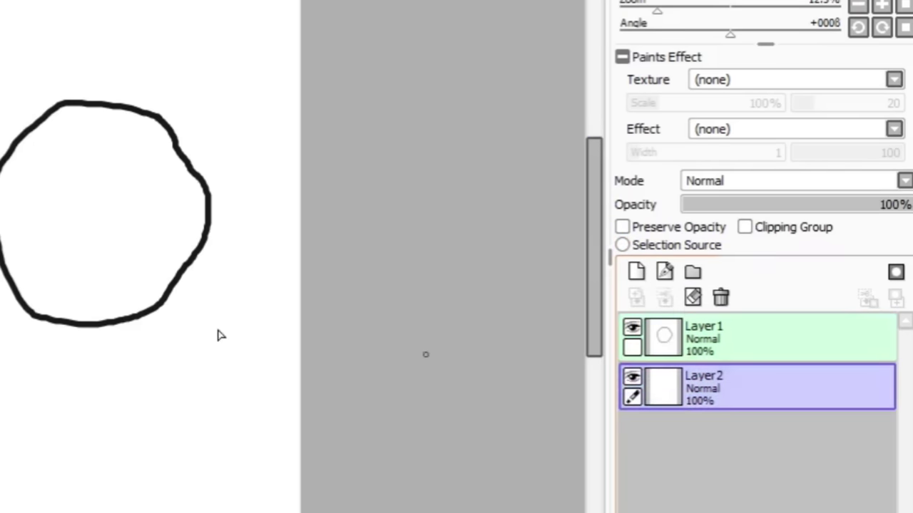
# - Fill the circle with teal on Layer2 using the Bucket, with Selection Source as target and a transparency difference of ±65
pyautogui.click(14, 247)
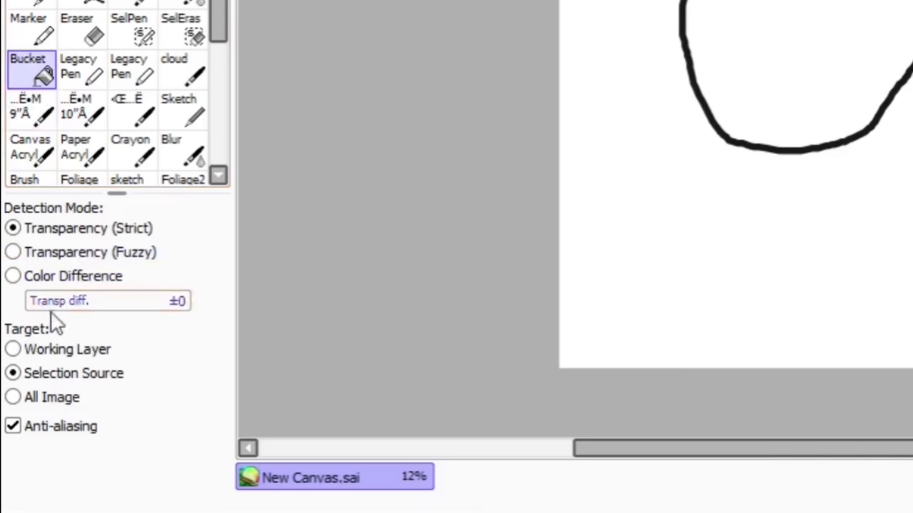
pyautogui.click(14, 349)
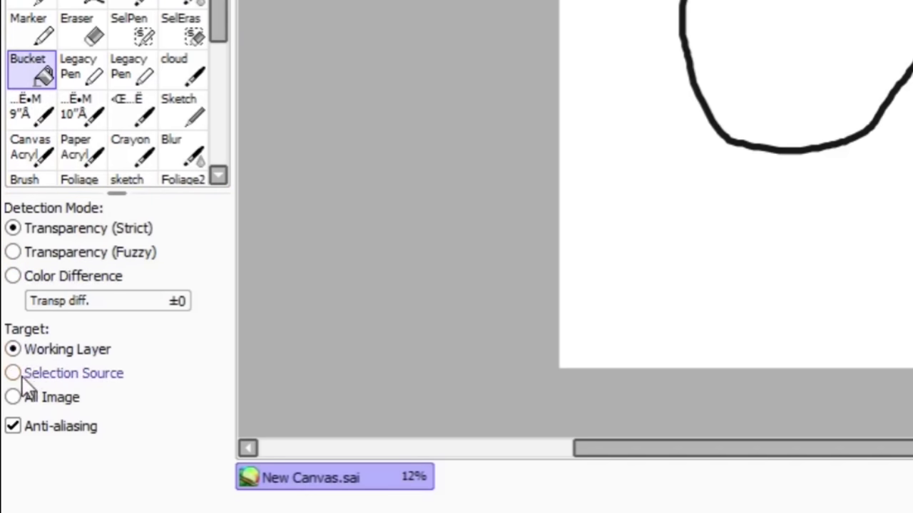
pyautogui.click(13, 373)
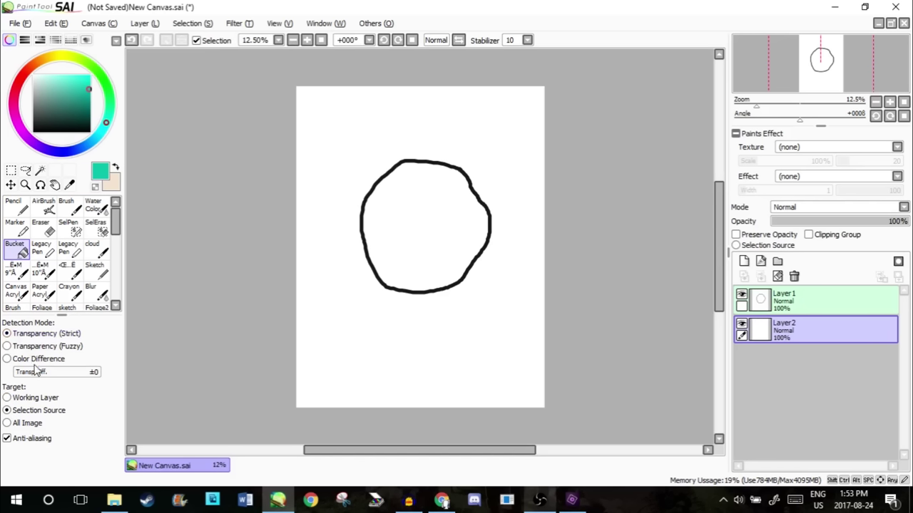
pyautogui.moveTo(28, 373)
pyautogui.mouseDown()
pyautogui.moveTo(89, 376)
pyautogui.moveTo(35, 374)
pyautogui.mouseUp()
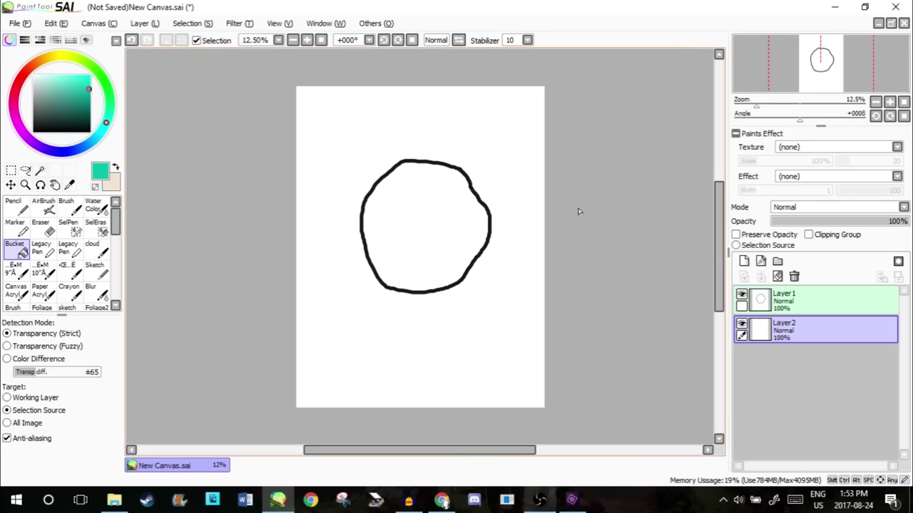
pyautogui.click(412, 212)
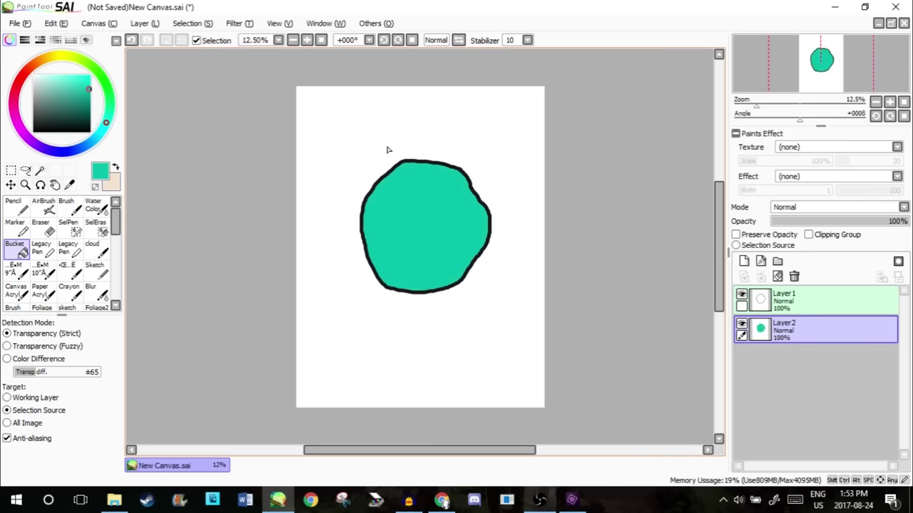
# - Set the Magic Wand's target to Selection Source after comparing it with Working Layer
pyautogui.click(40, 170)
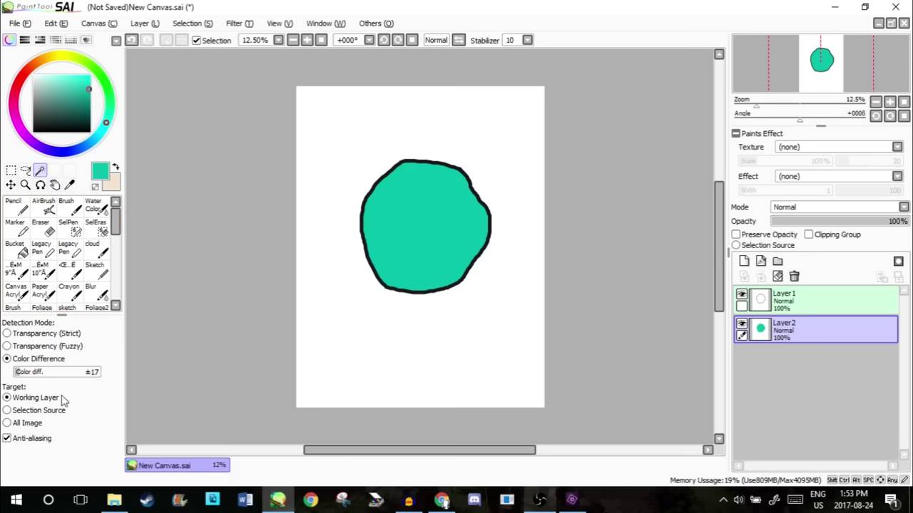
pyautogui.click(25, 413)
pyautogui.click(20, 399)
pyautogui.click(22, 410)
# - Activate the Pencil and examine the boundary between the teal fill and the black outline up close
pyautogui.press('n')
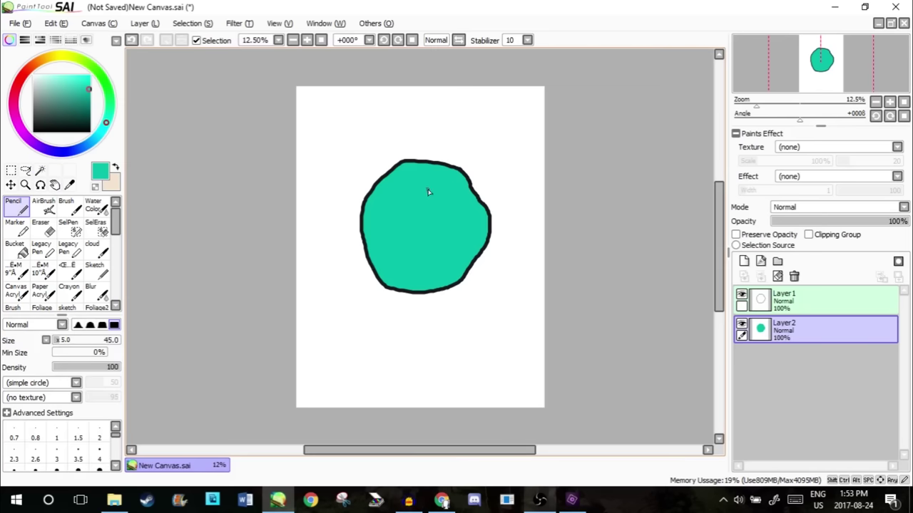
pyautogui.scroll(-3, 428, 191)
pyautogui.scroll(10, 428, 191)
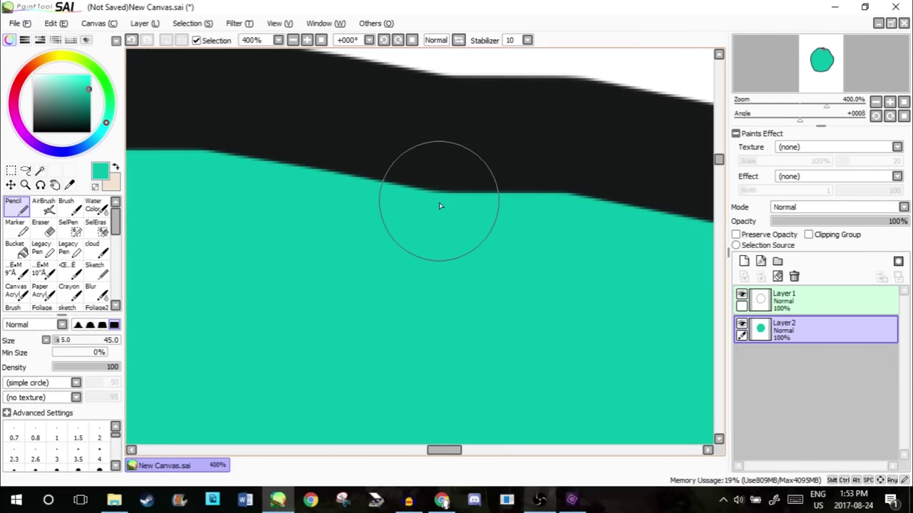
pyautogui.scroll(-8, 417, 195)
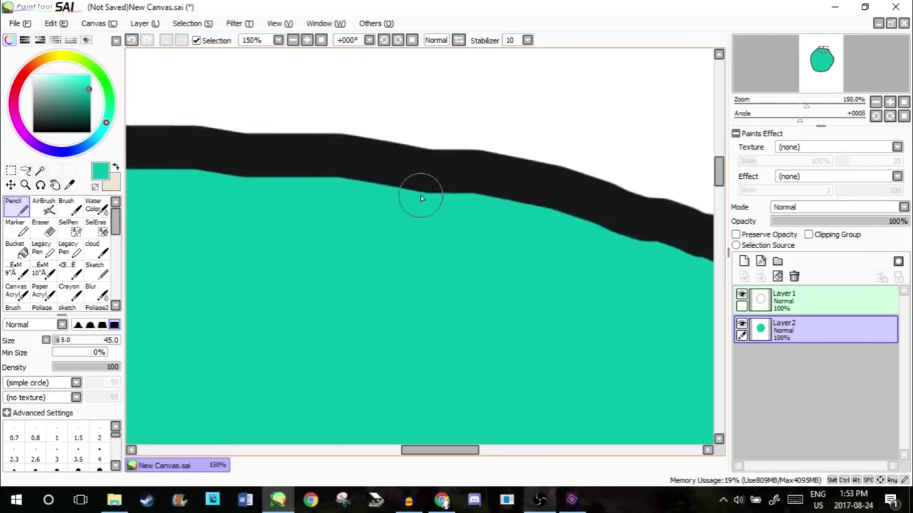